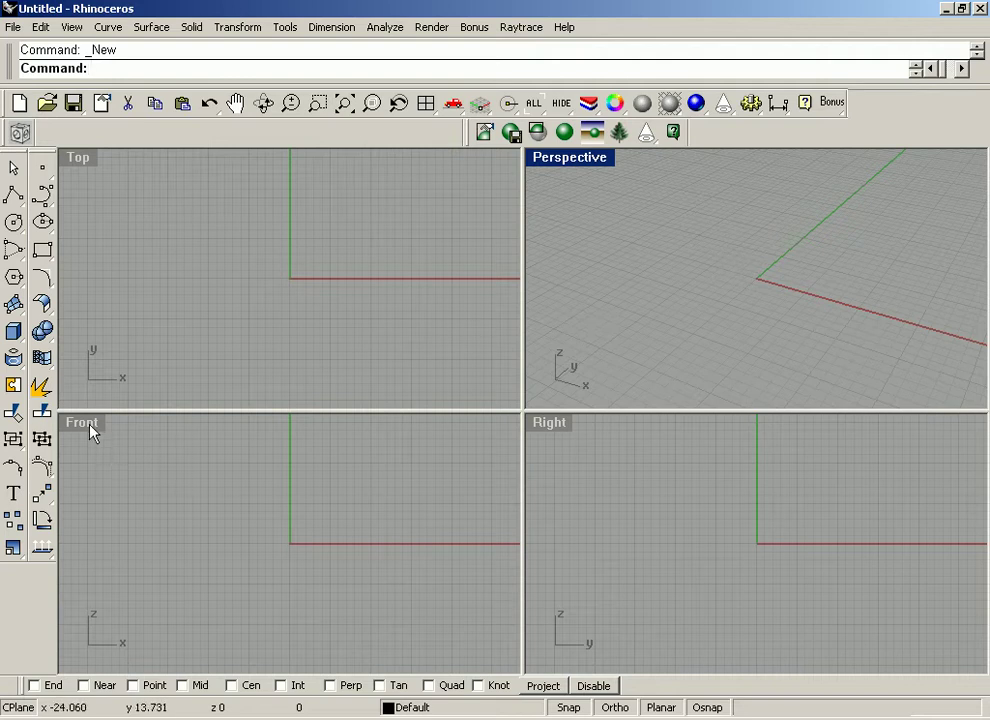
Step: Make Layer 01 the current layer and rename it "profile curves"
click(590, 104)
click(238, 267)
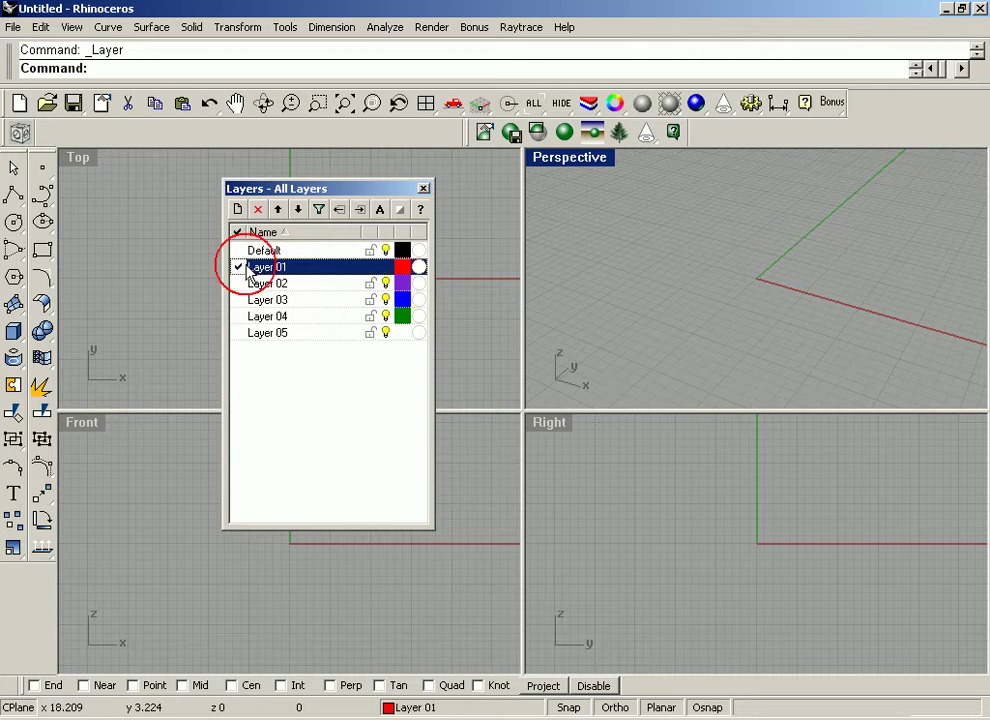
click(272, 267)
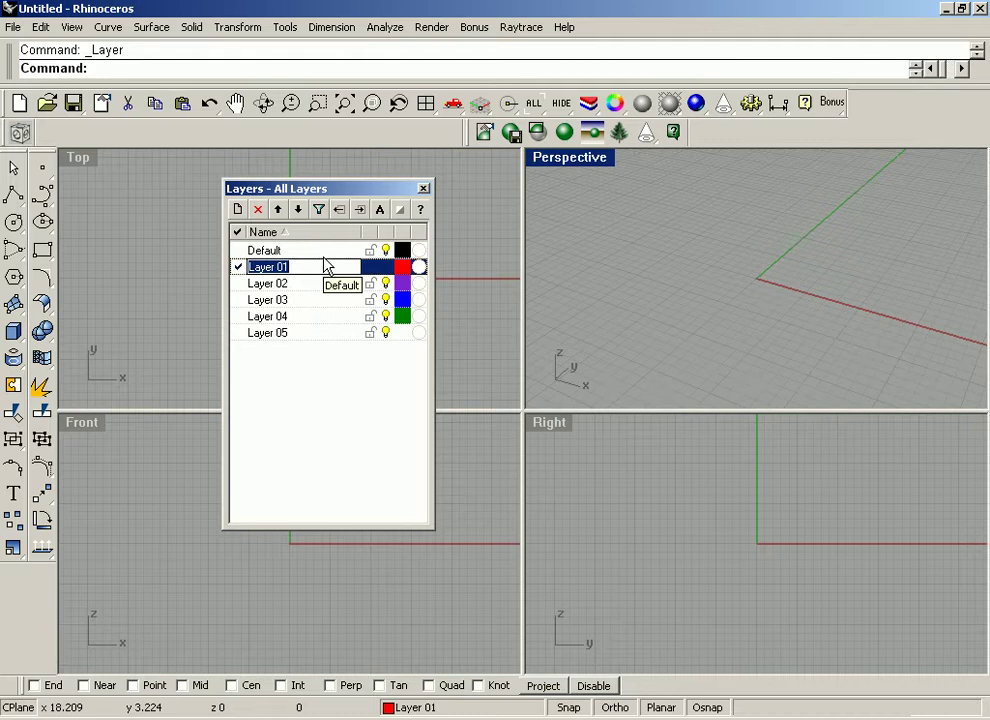
text(PR)
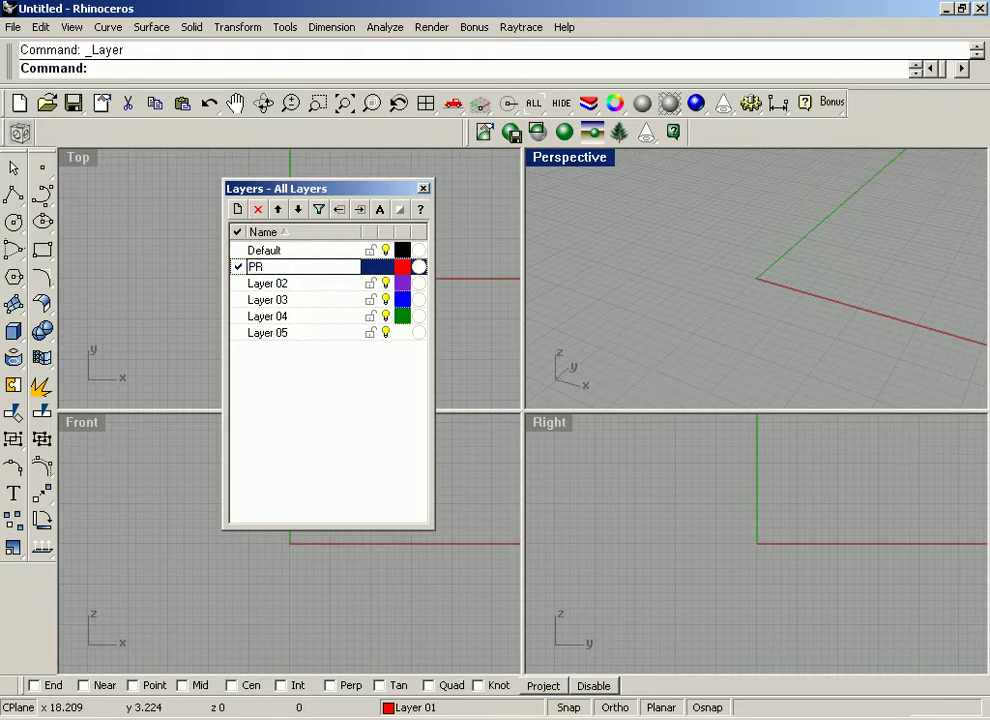
key(BackSpace)
key(BackSpace)
text(profile cu)
key(Return)
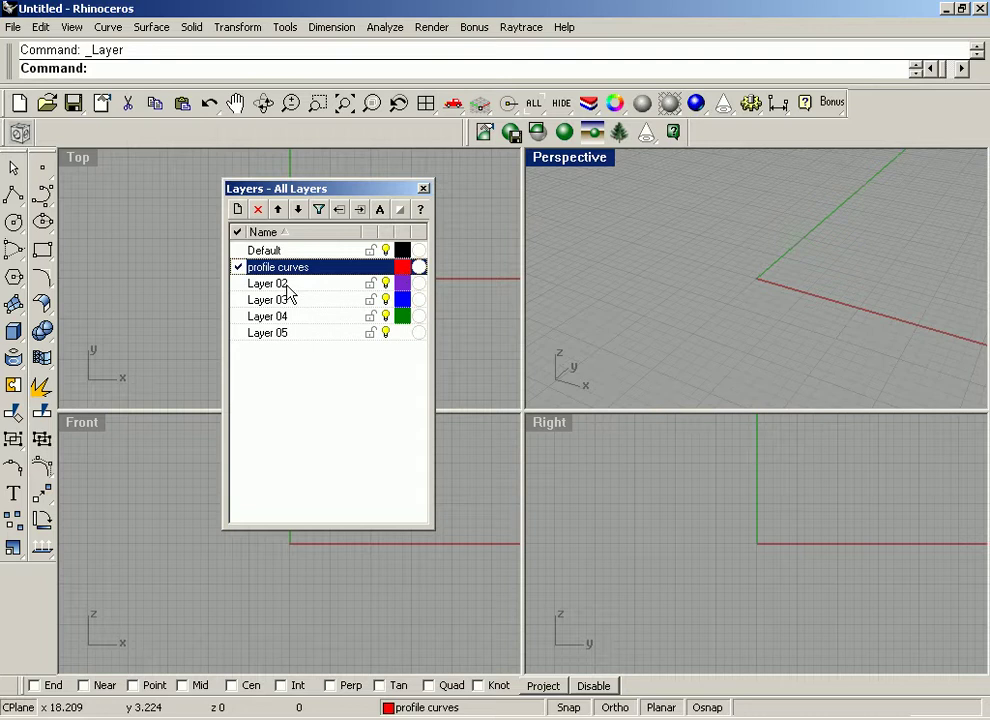
Step: Make Layer 02 the current layer and rename it "cross sections"
click(240, 285)
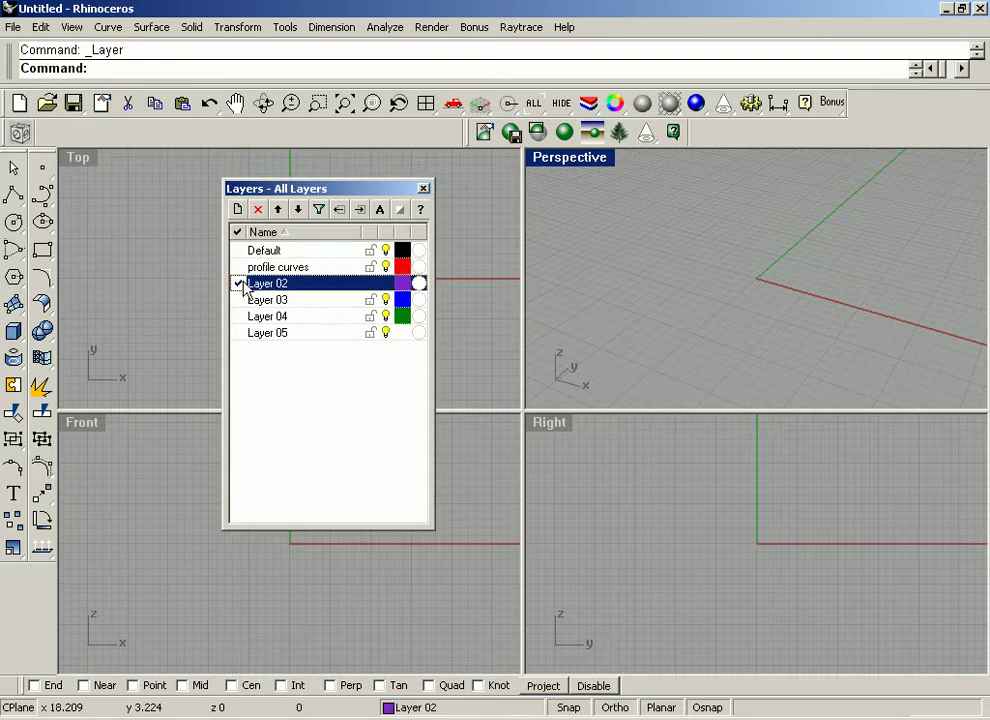
click(260, 285)
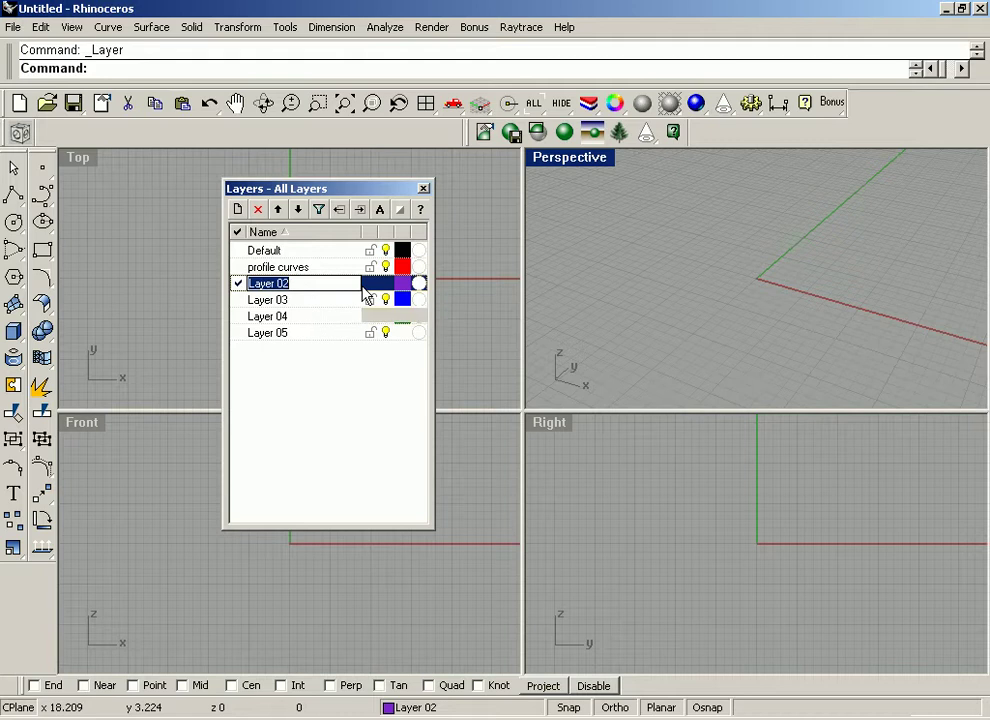
text(c)
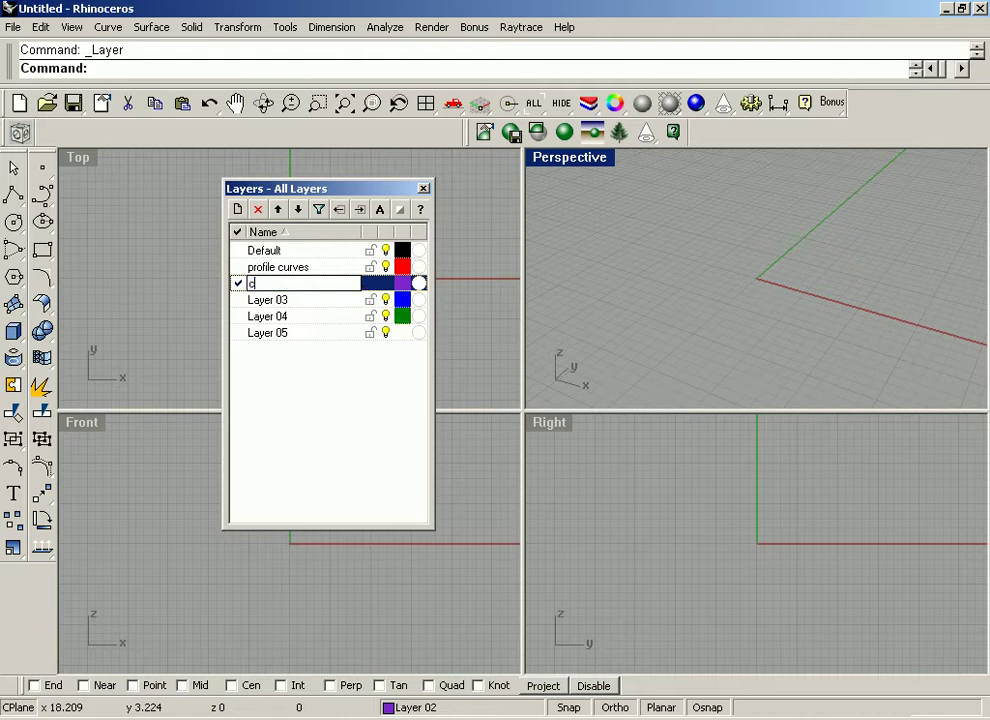
text(ross sections)
key(Return)
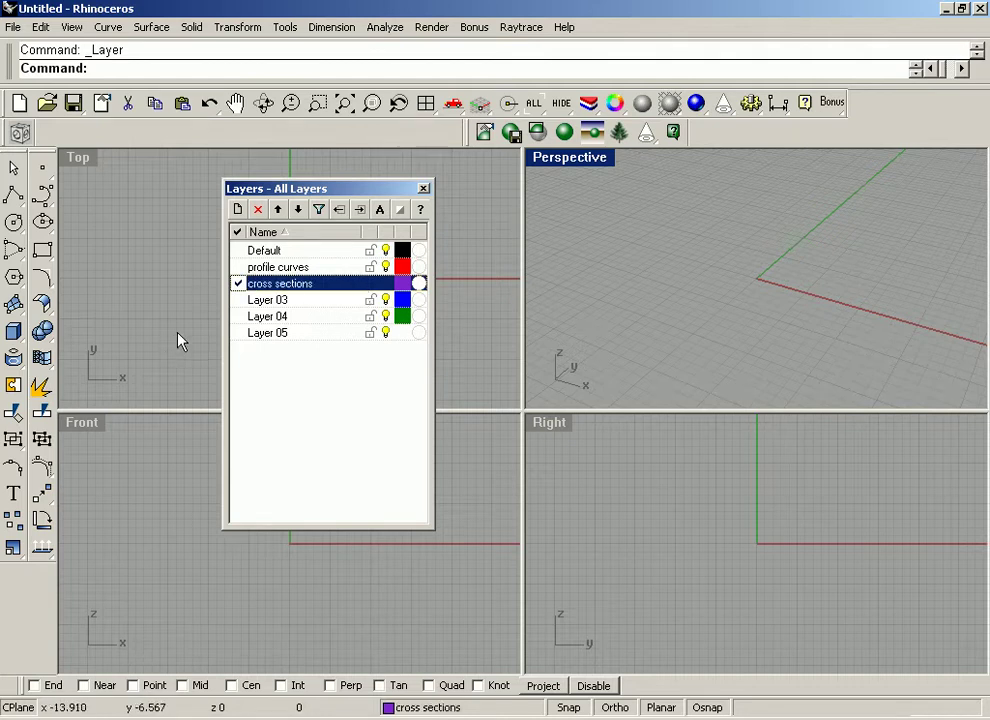
Step: Make Layer 03 the current layer and rename it "propellor blade surface"
click(238, 302)
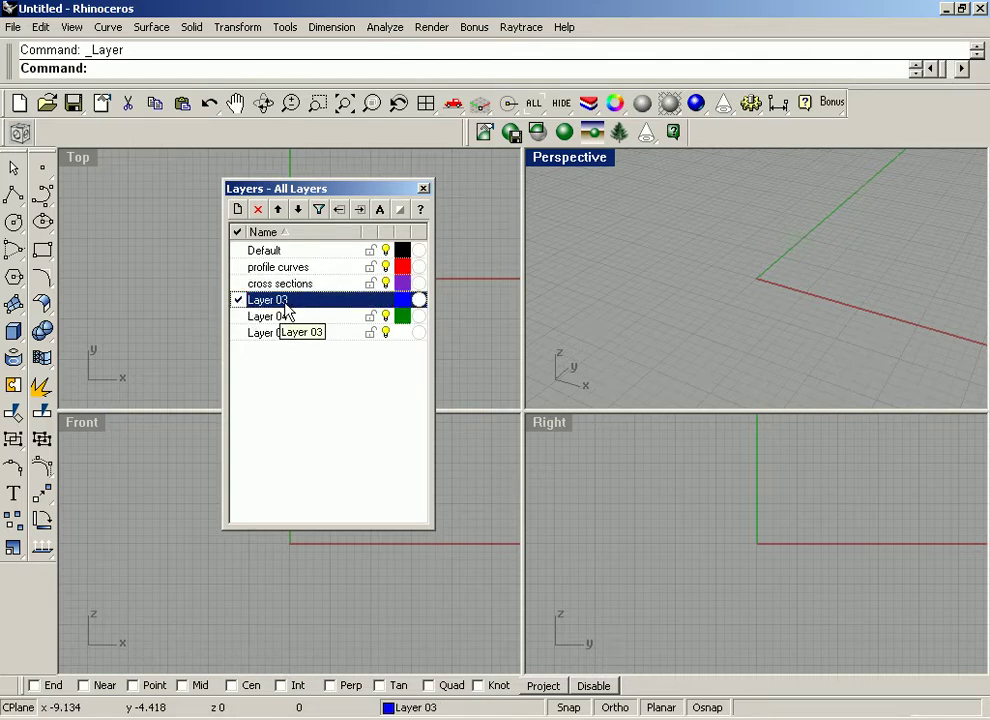
click(282, 300)
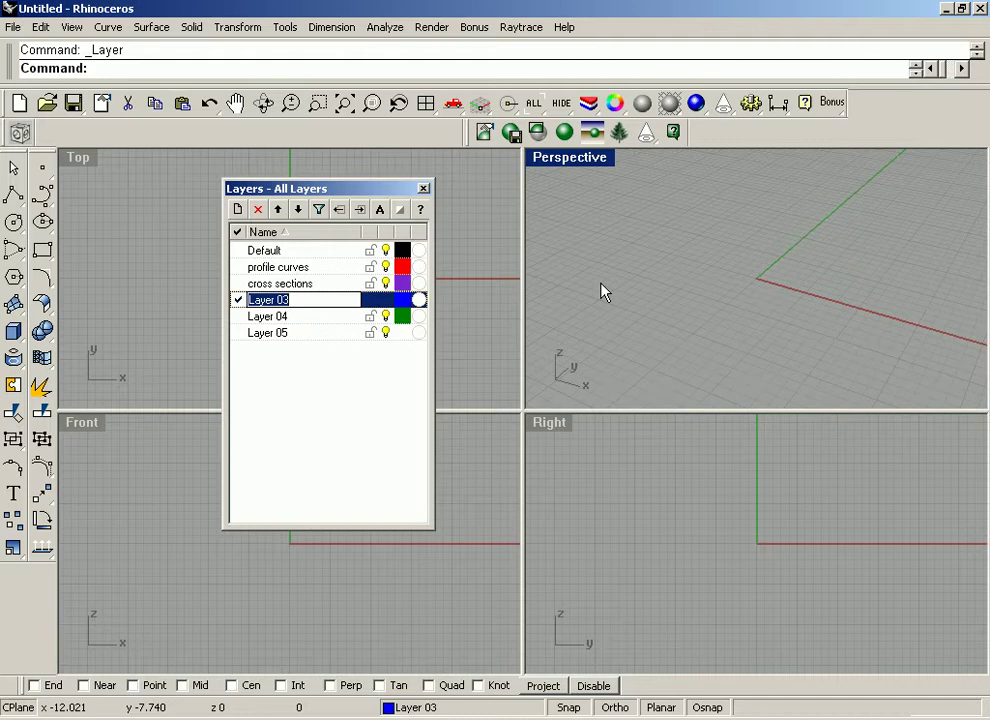
text(propellor blade surface)
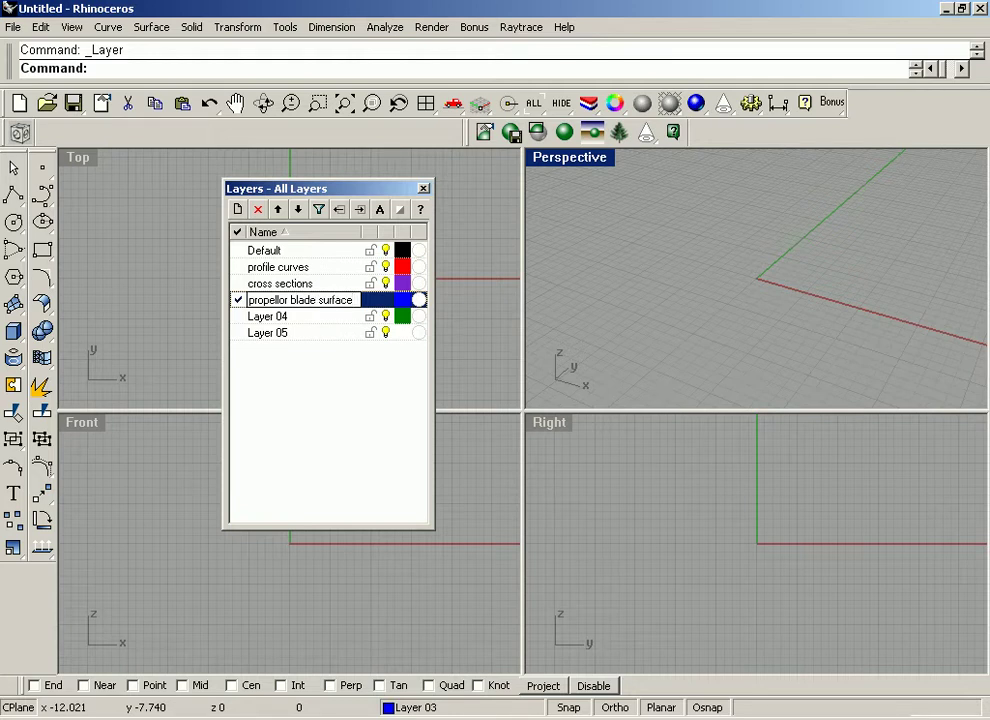
key(Return)
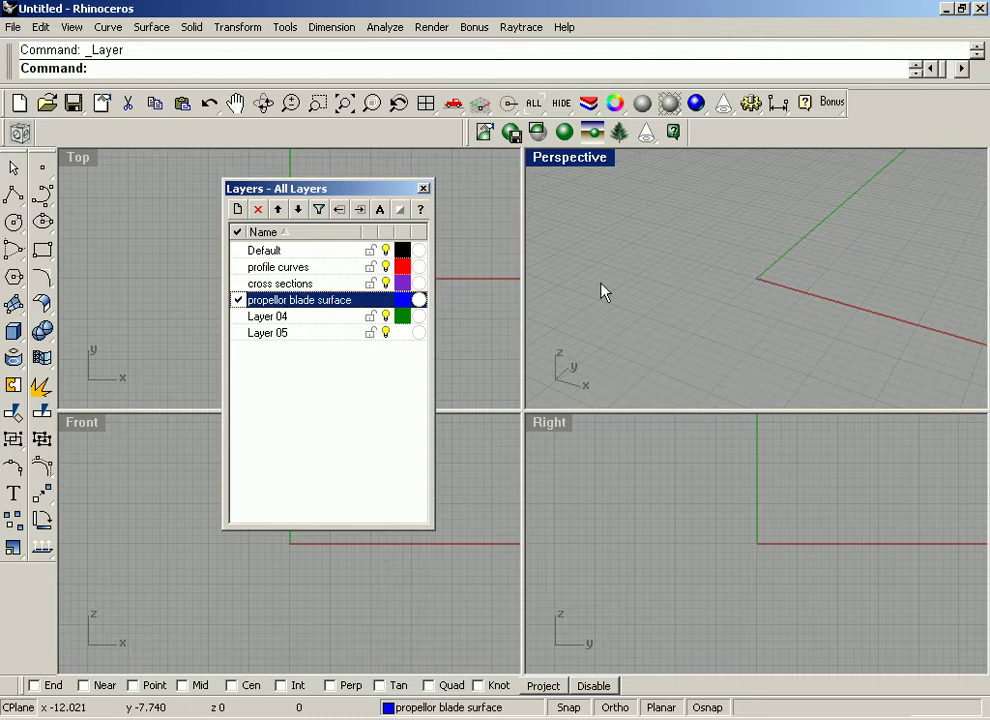
Step: Change the propellor blade surface layer's colour to a muted green with RGB 86, 130, 110 and close the layer settings
click(403, 301)
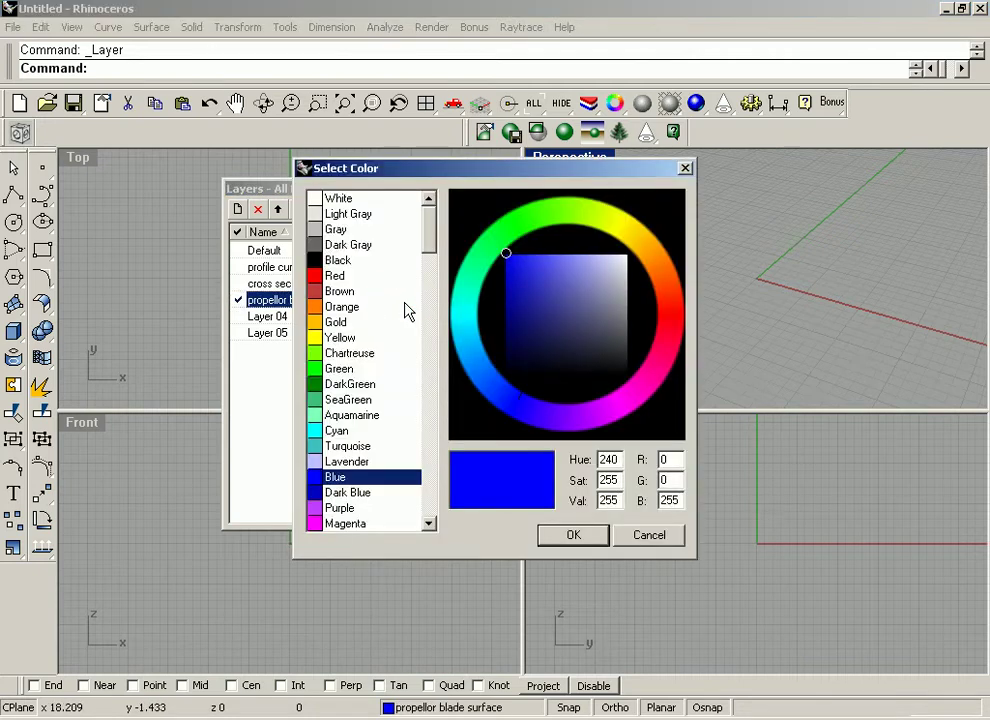
click(472, 336)
click(594, 311)
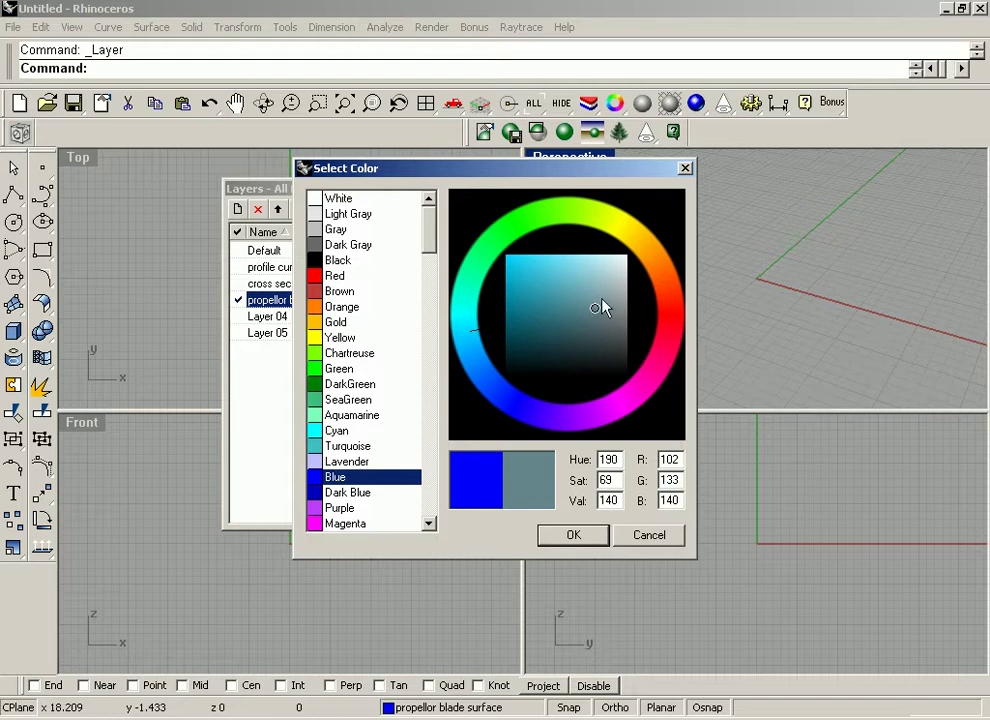
click(601, 300)
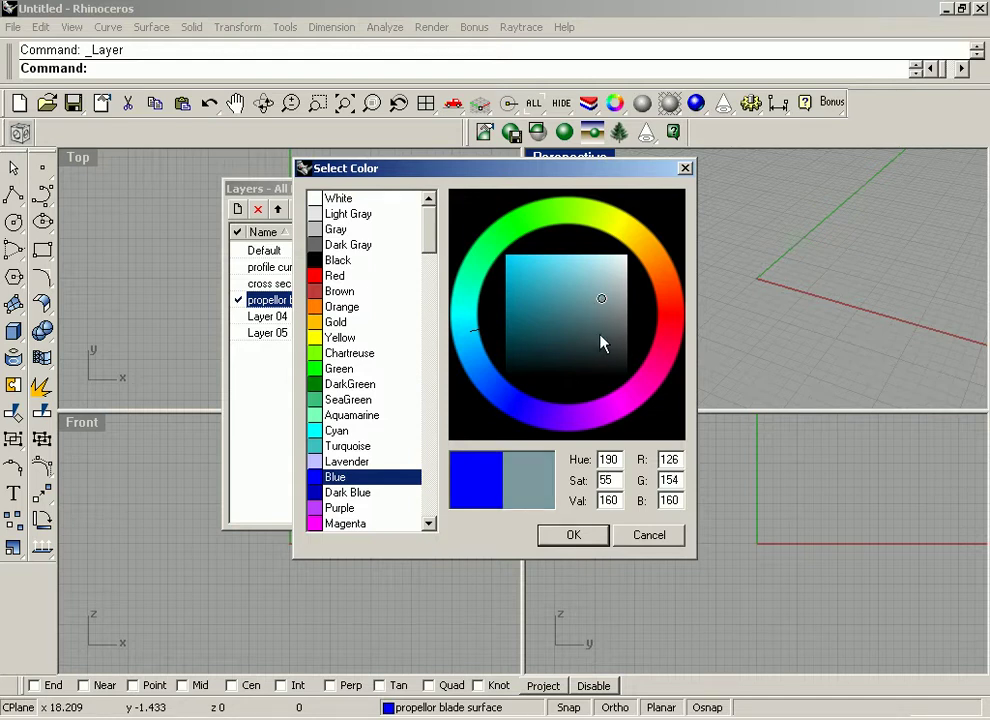
click(472, 297)
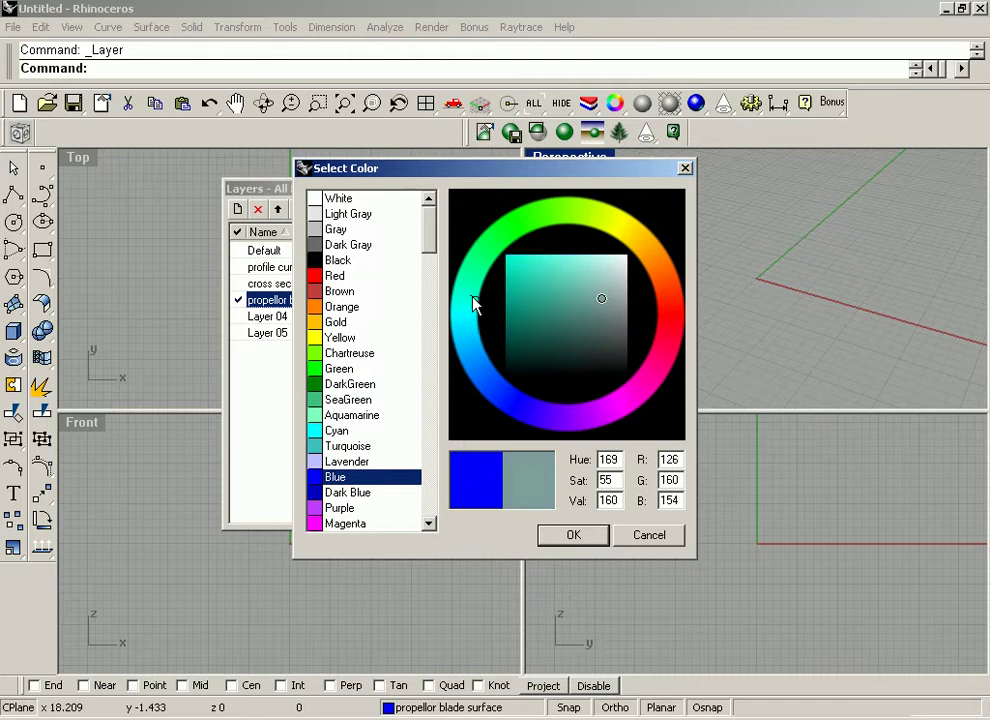
click(482, 274)
click(578, 312)
click(588, 316)
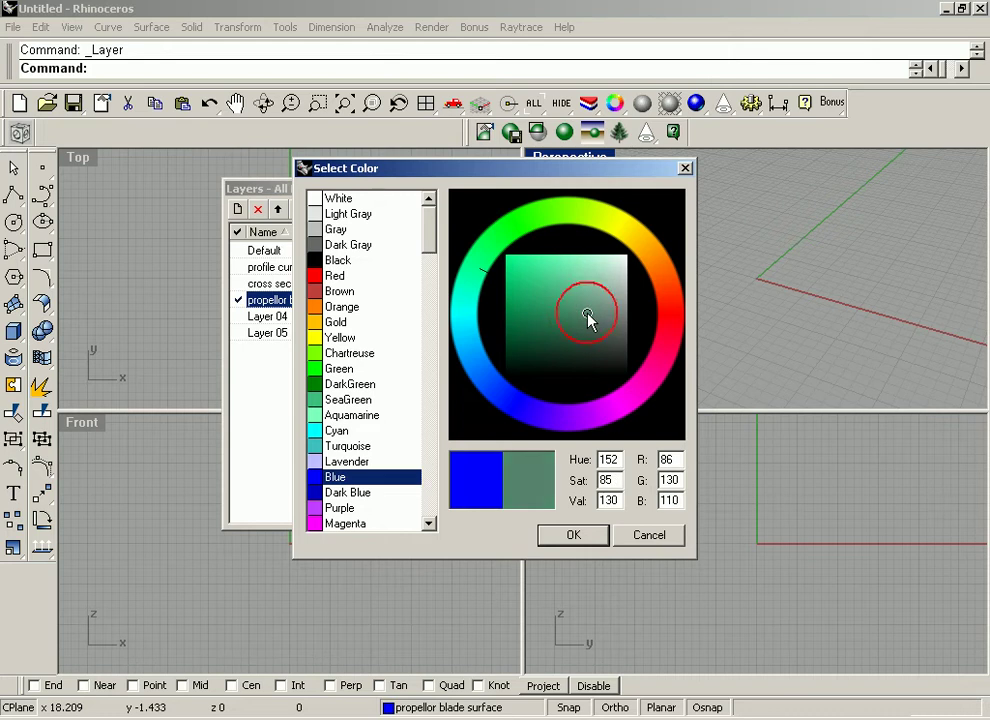
click(587, 539)
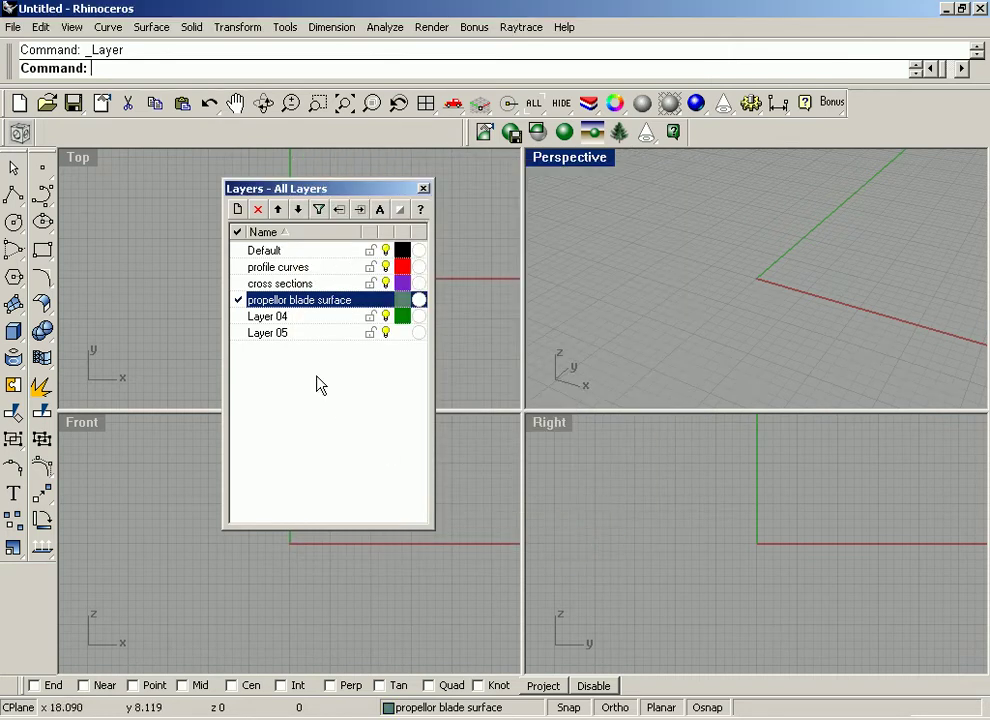
click(424, 189)
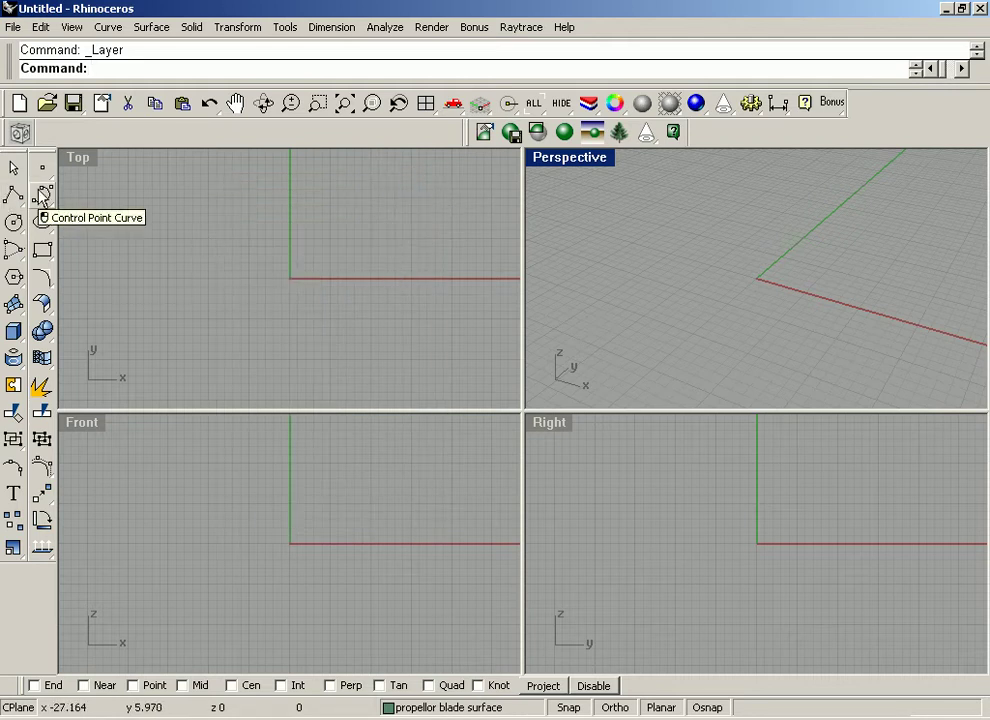
Step: Make profile curves the current layer and activate the Front view
click(402, 707)
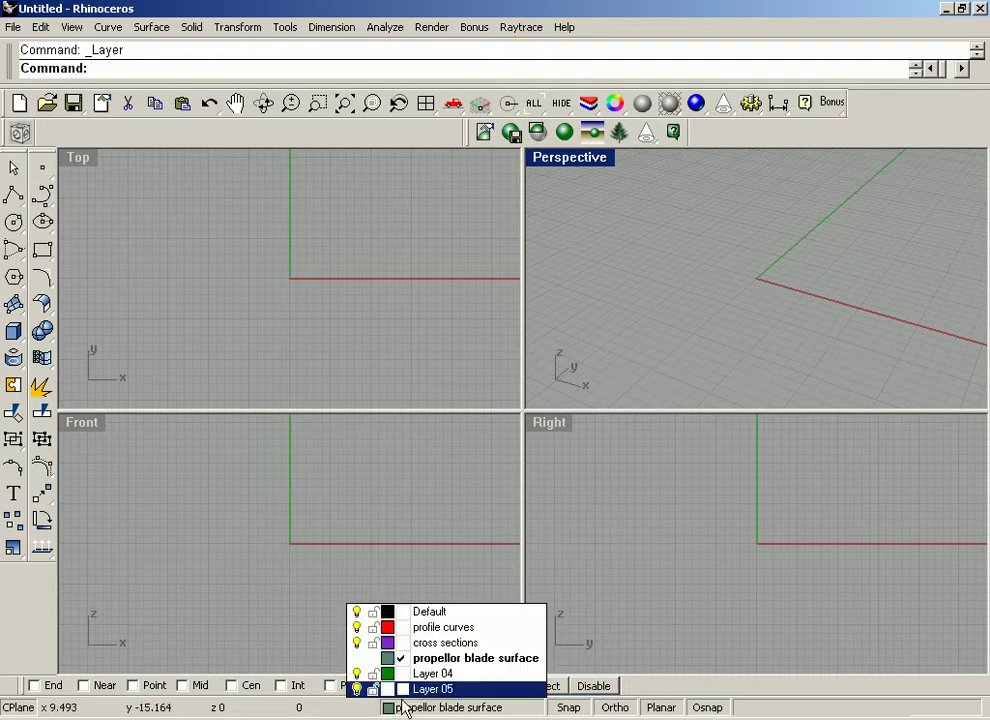
click(404, 627)
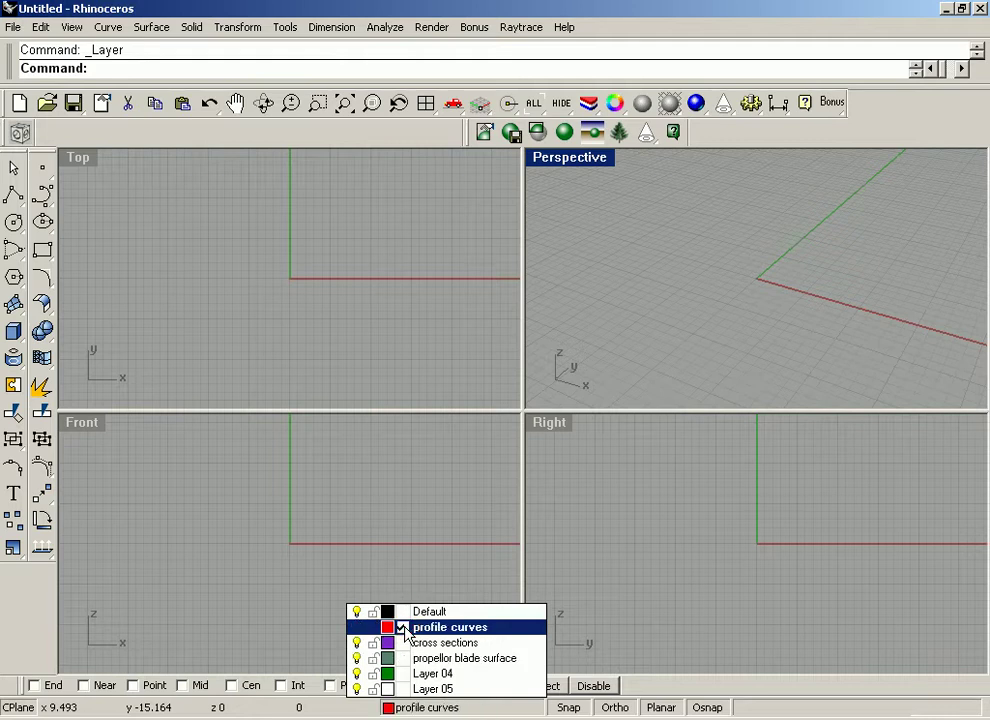
click(456, 545)
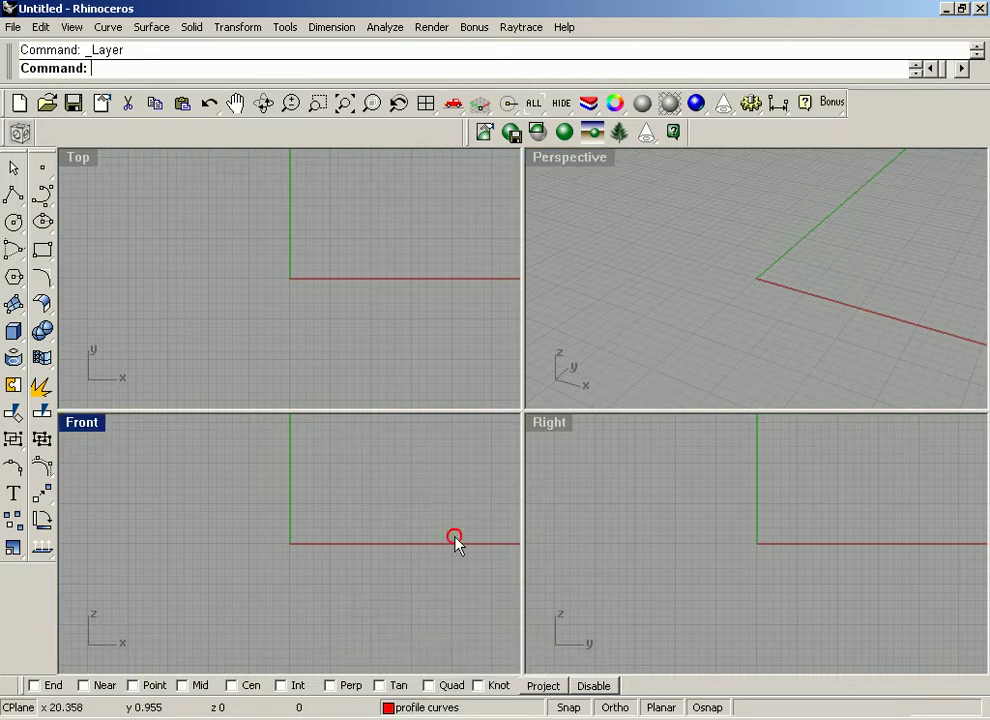
Step: Draw an eight-point, degree 3 control point curve in the maximized Front view, from the x axis near the origin up to the z axis, about 27.4 units high
click(45, 198)
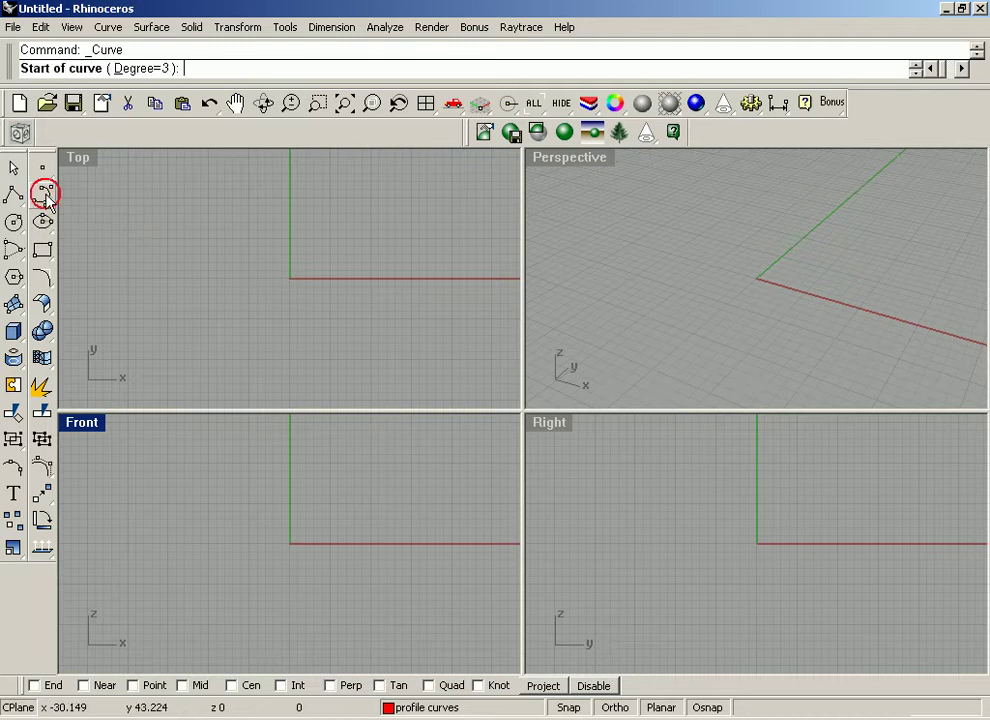
double_click(84, 424)
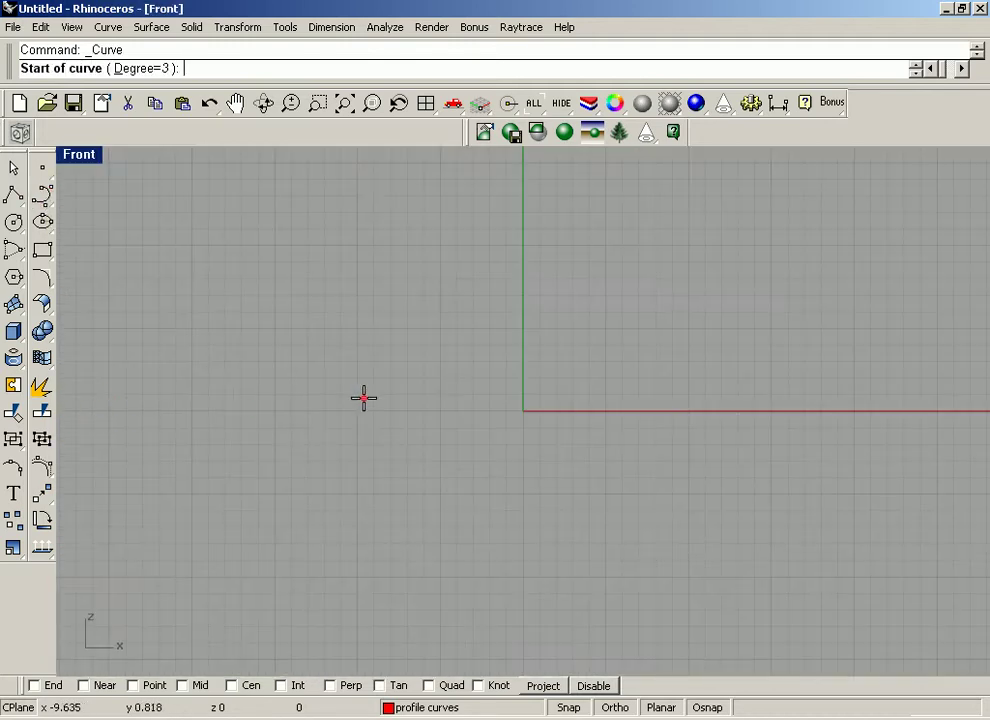
right_drag(556, 342, 491, 547)
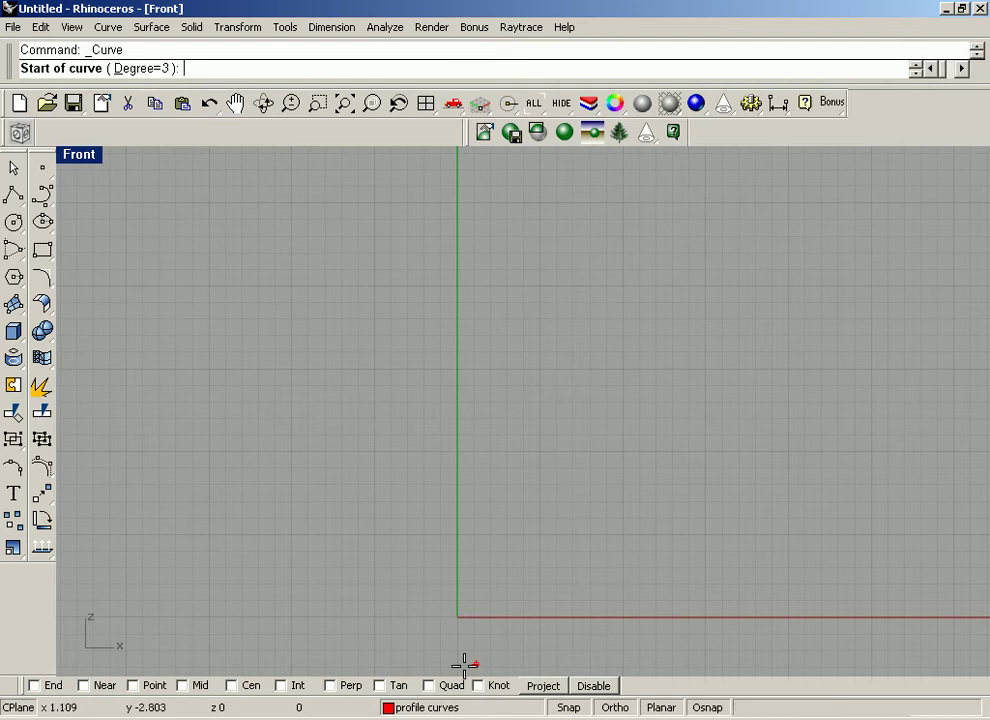
click(478, 617)
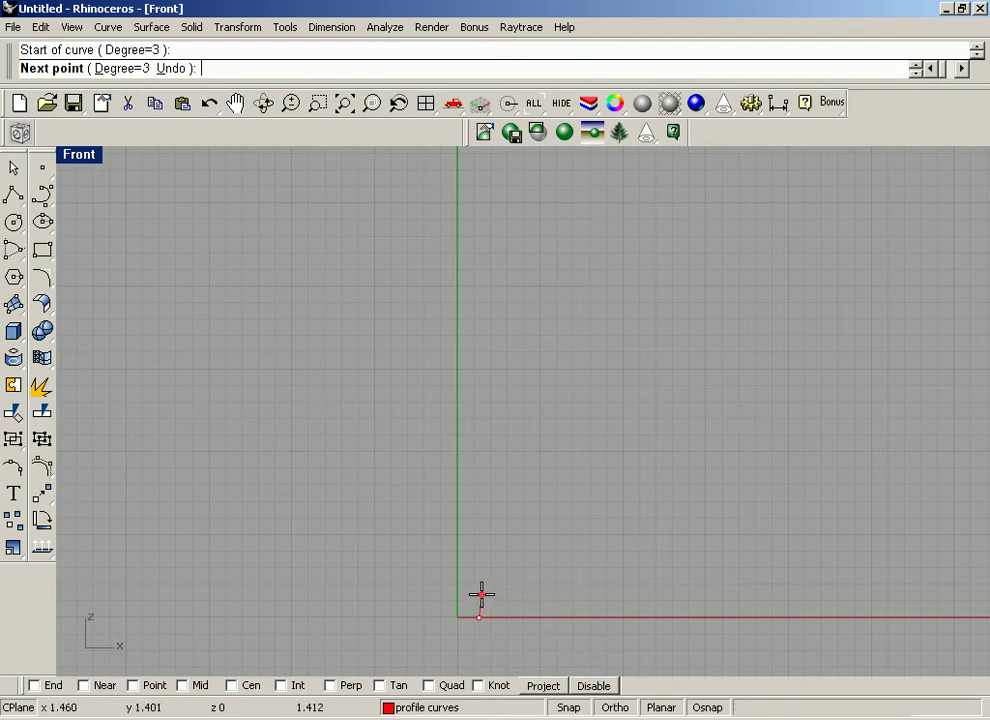
click(481, 591)
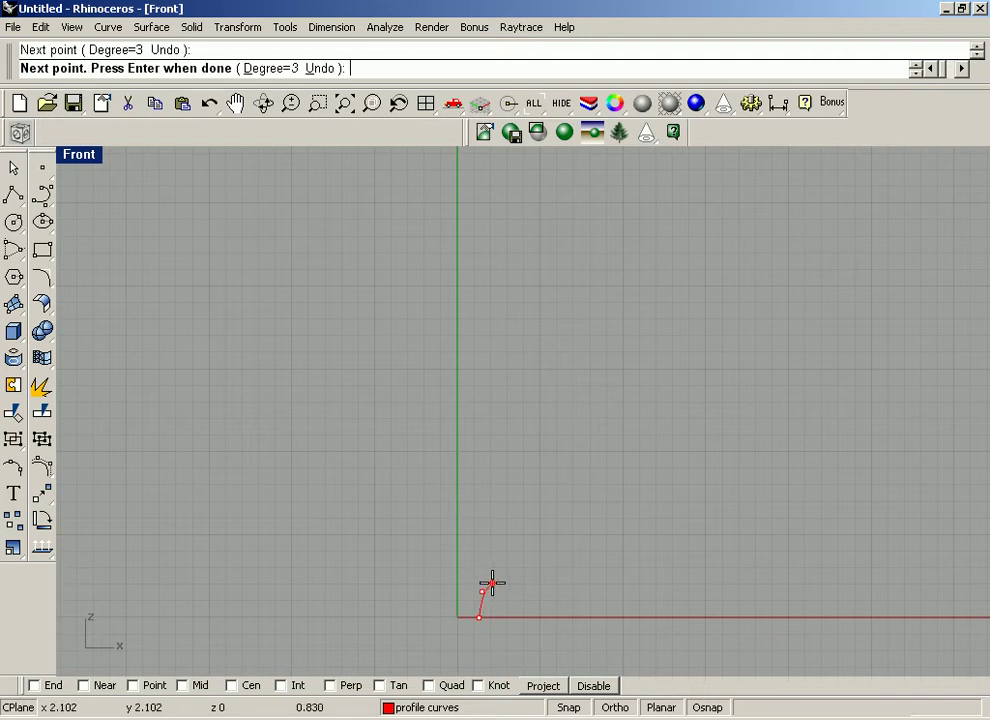
click(492, 582)
click(512, 575)
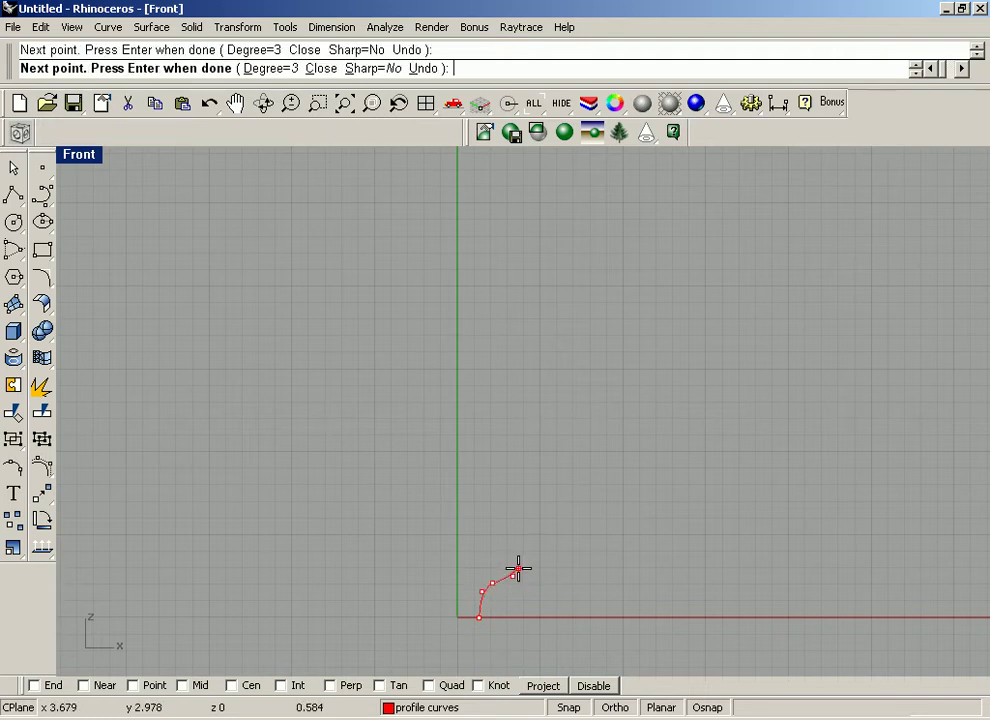
click(519, 550)
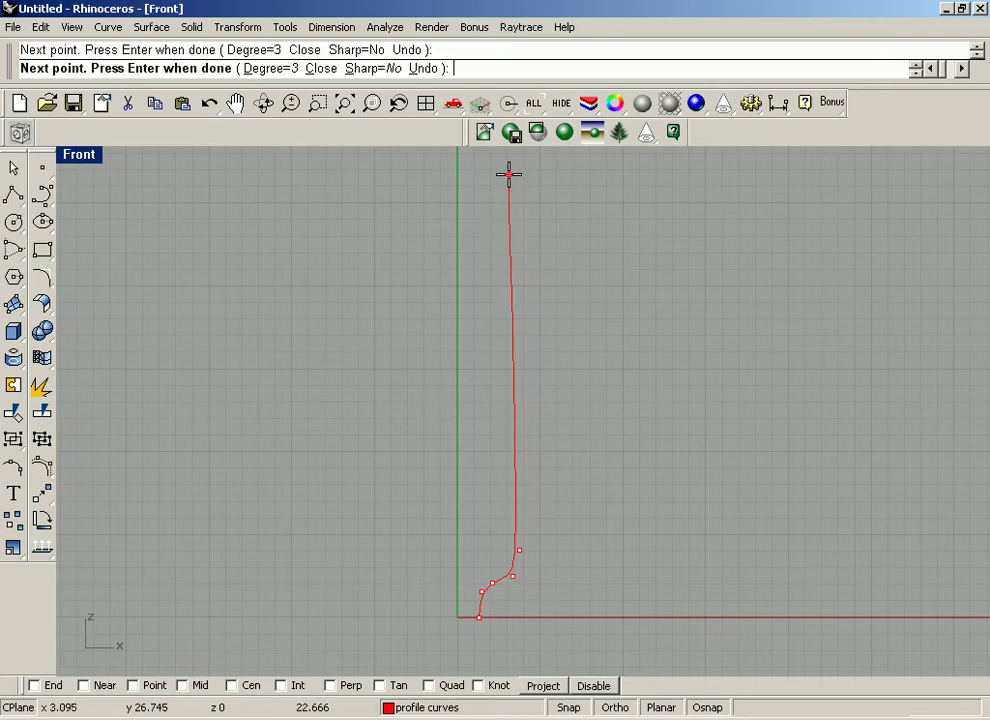
click(509, 174)
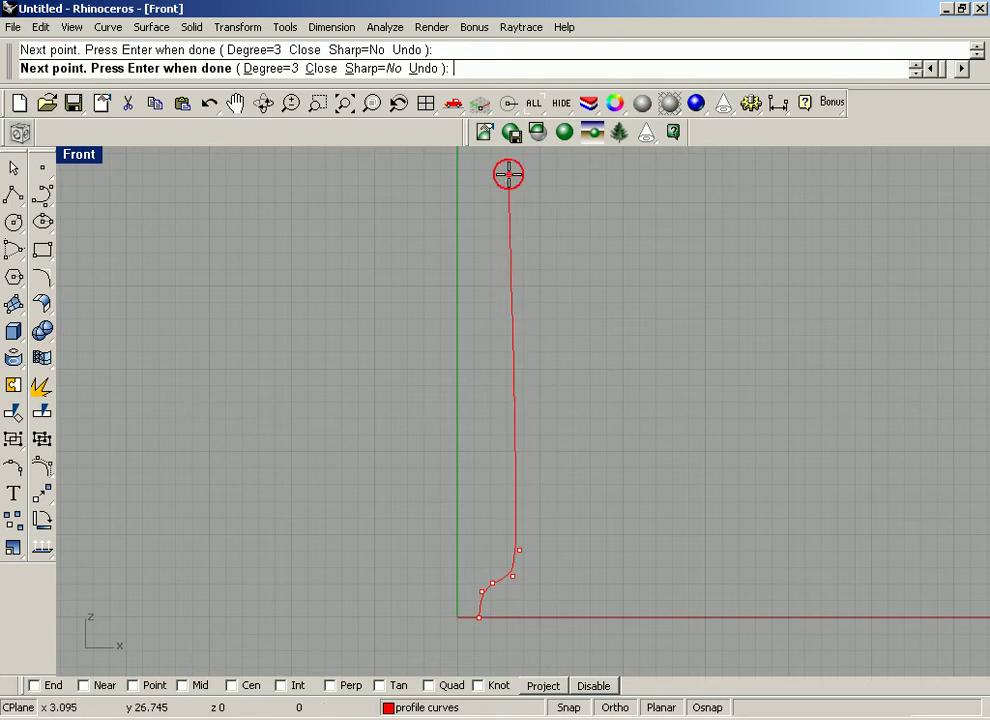
click(497, 165)
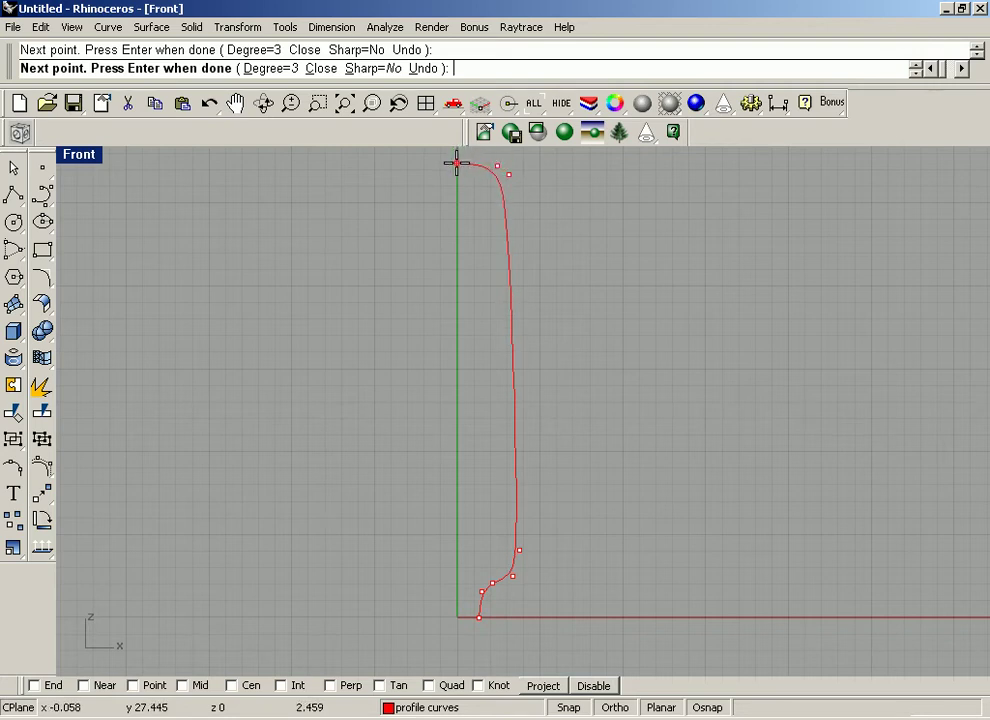
click(456, 163)
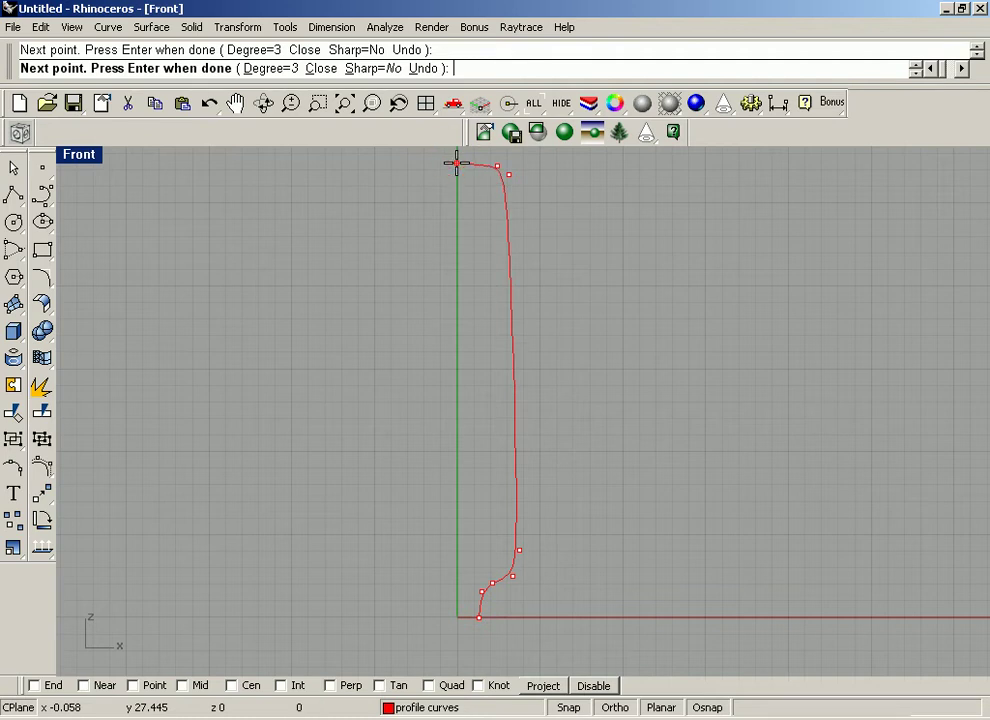
key(Return)
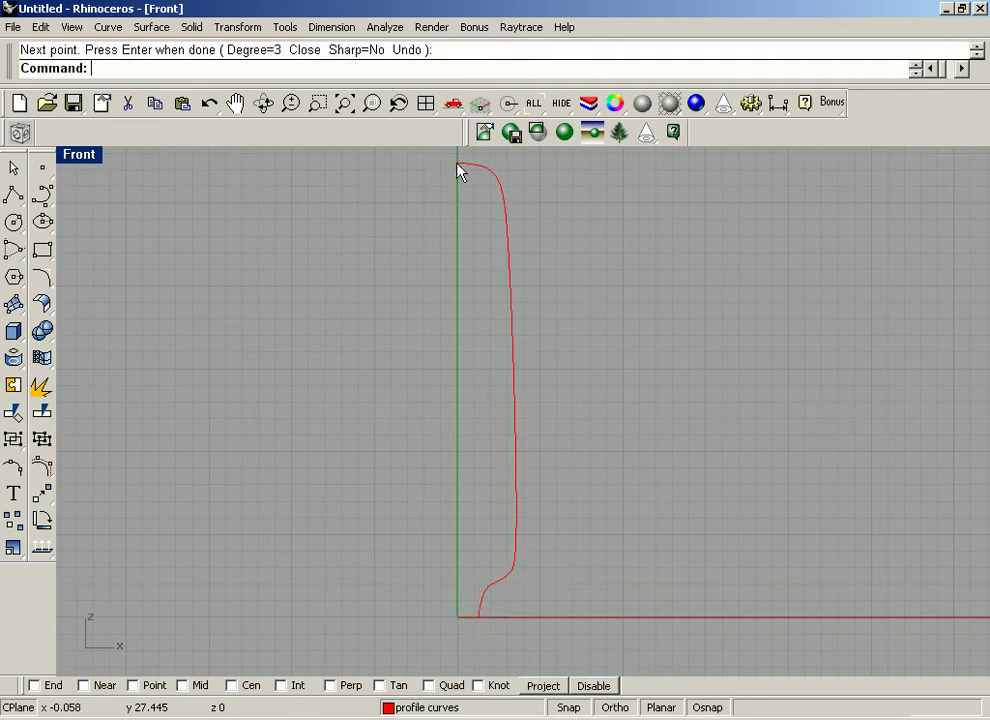
Step: Mirror a copy of the profile curve across the z axis with End snap and Ortho on, starting from its upper endpoint
click(478, 166)
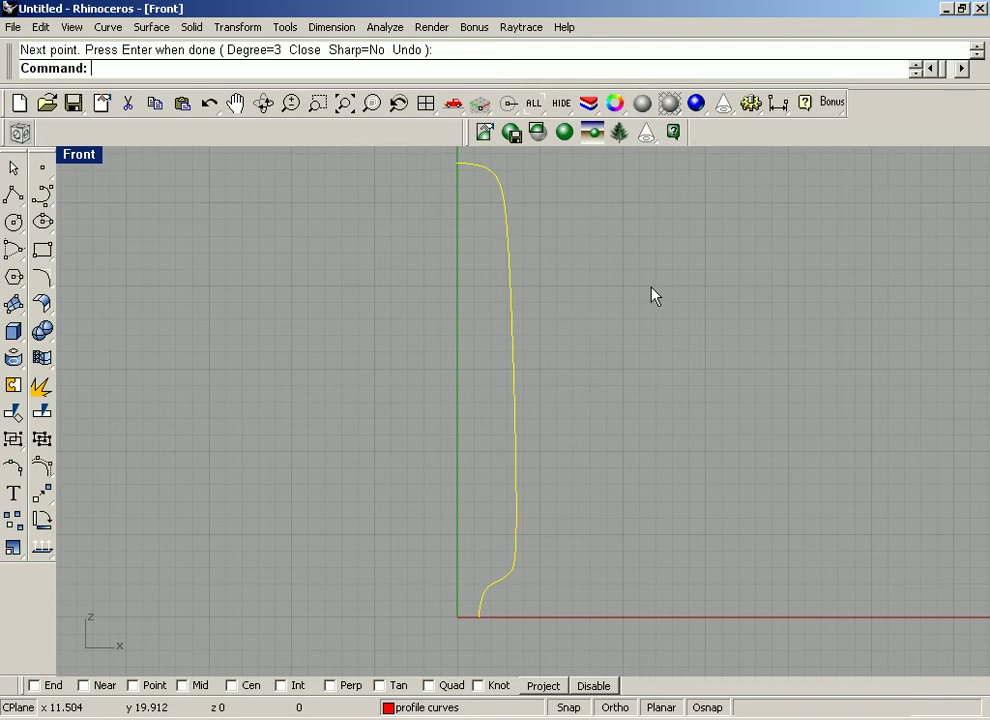
click(34, 686)
click(616, 707)
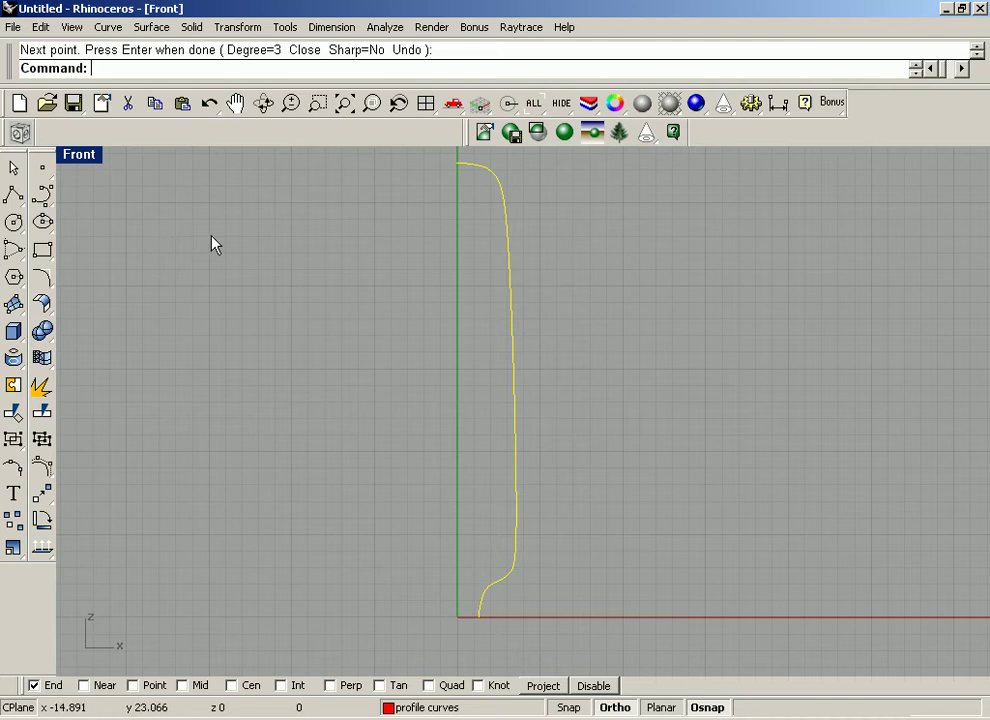
click(248, 30)
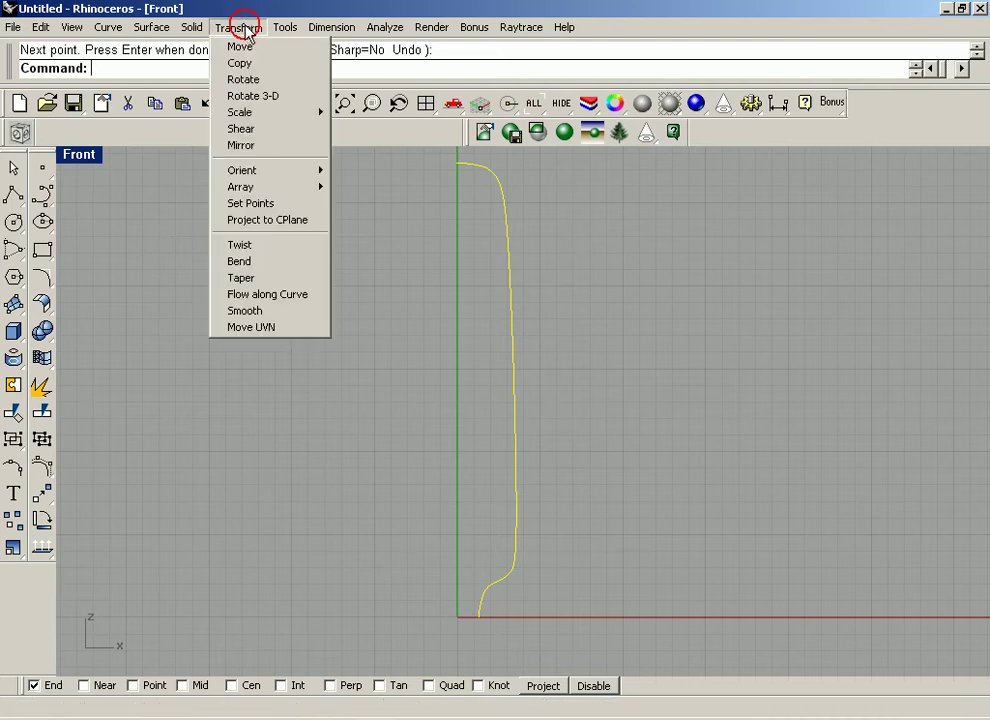
click(282, 146)
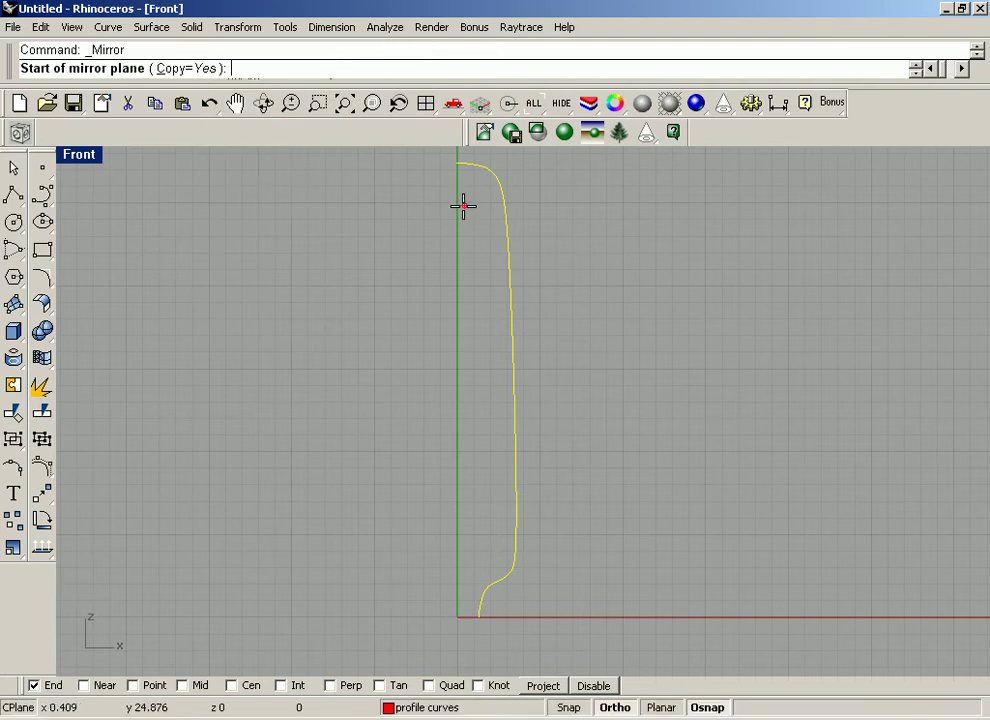
click(456, 164)
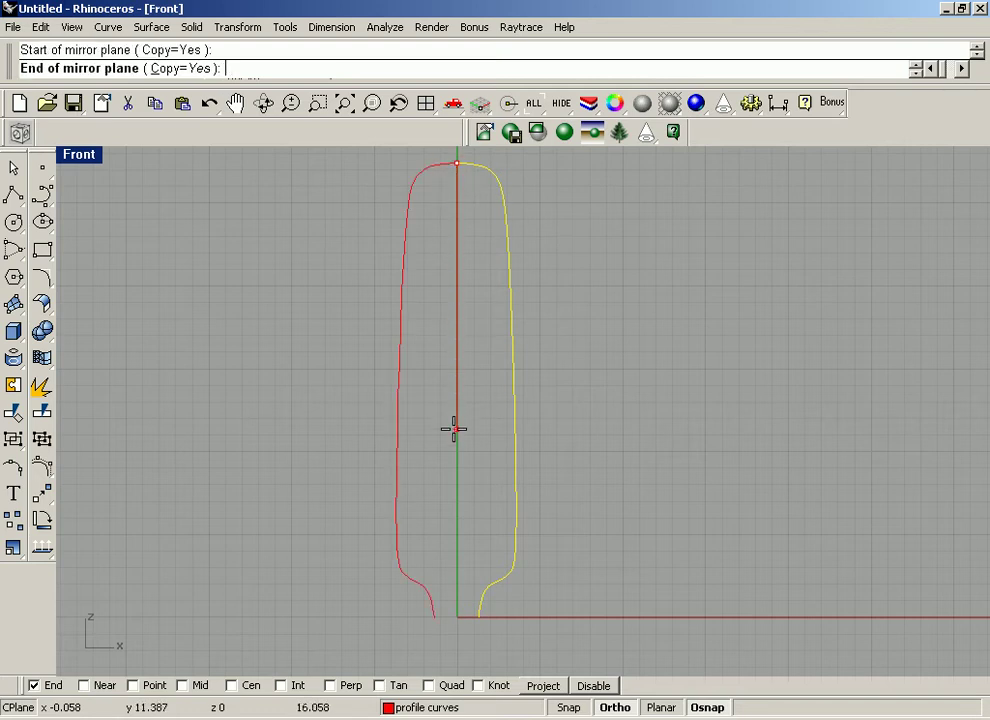
click(454, 429)
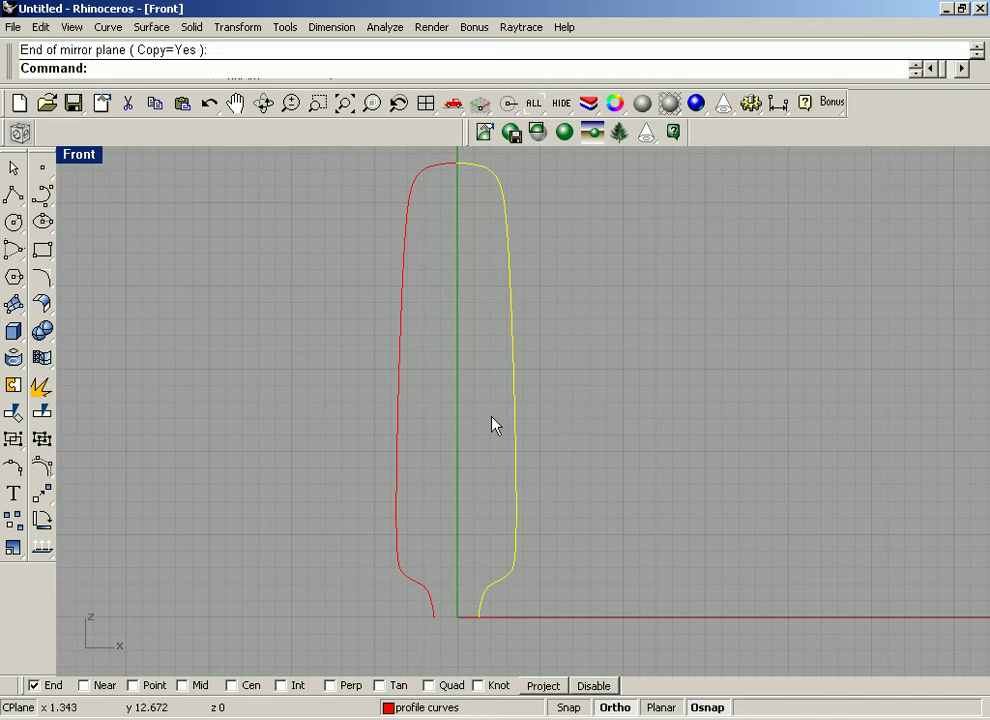
right_drag(665, 224, 643, 274)
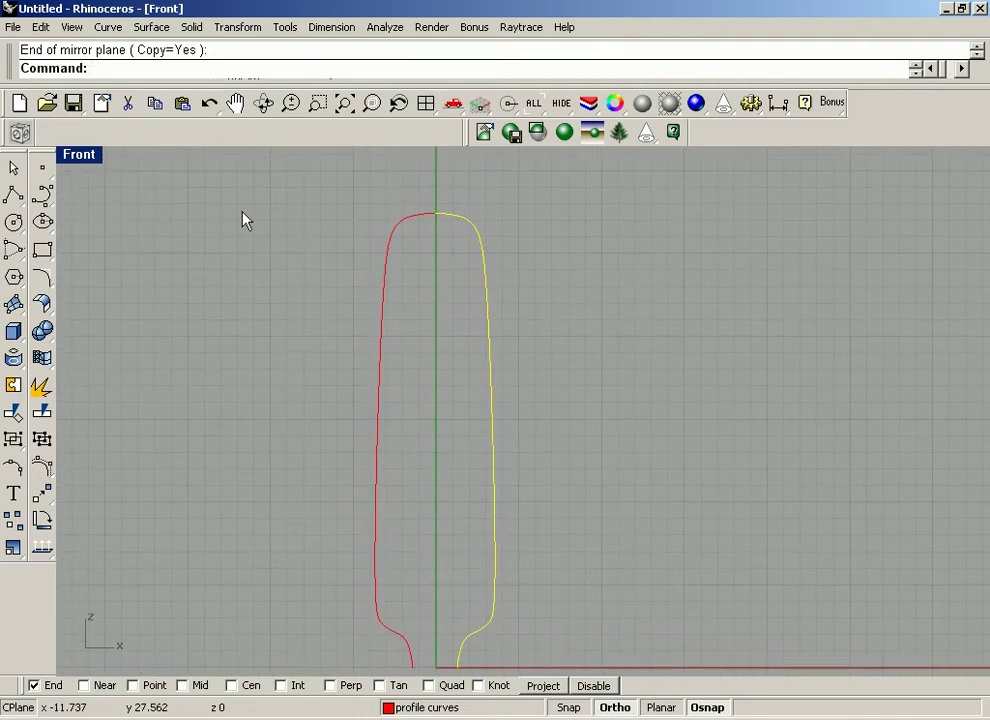
right_drag(757, 443, 740, 457)
click(740, 453)
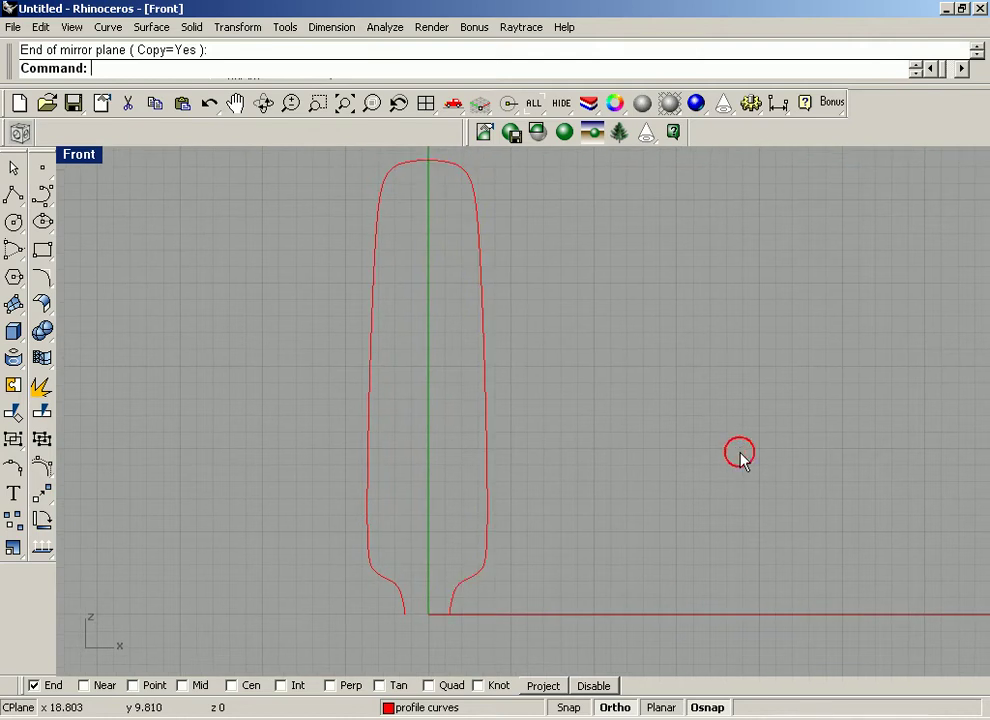
Step: Make cross sections the current layer and place a point object at the blade tip where the two profile curves meet
click(392, 707)
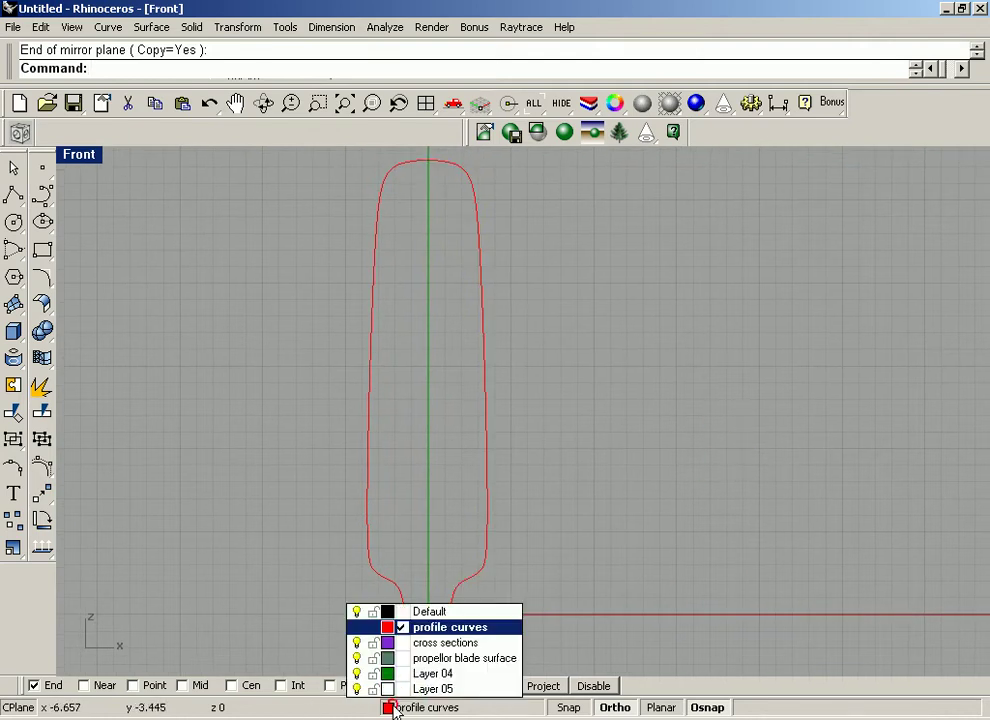
click(401, 645)
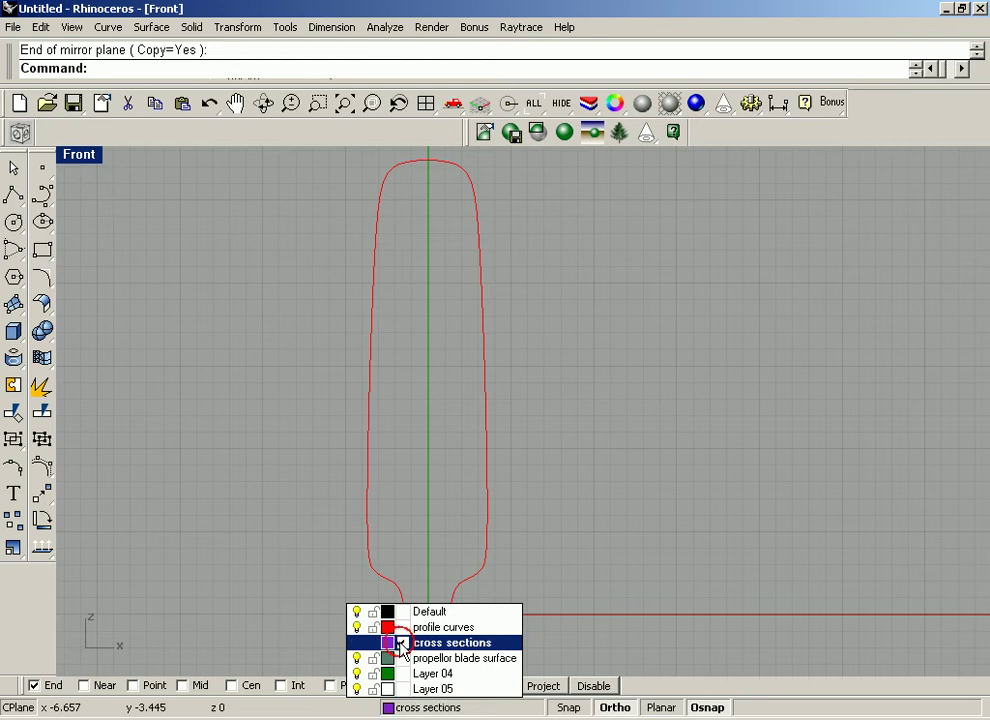
click(747, 515)
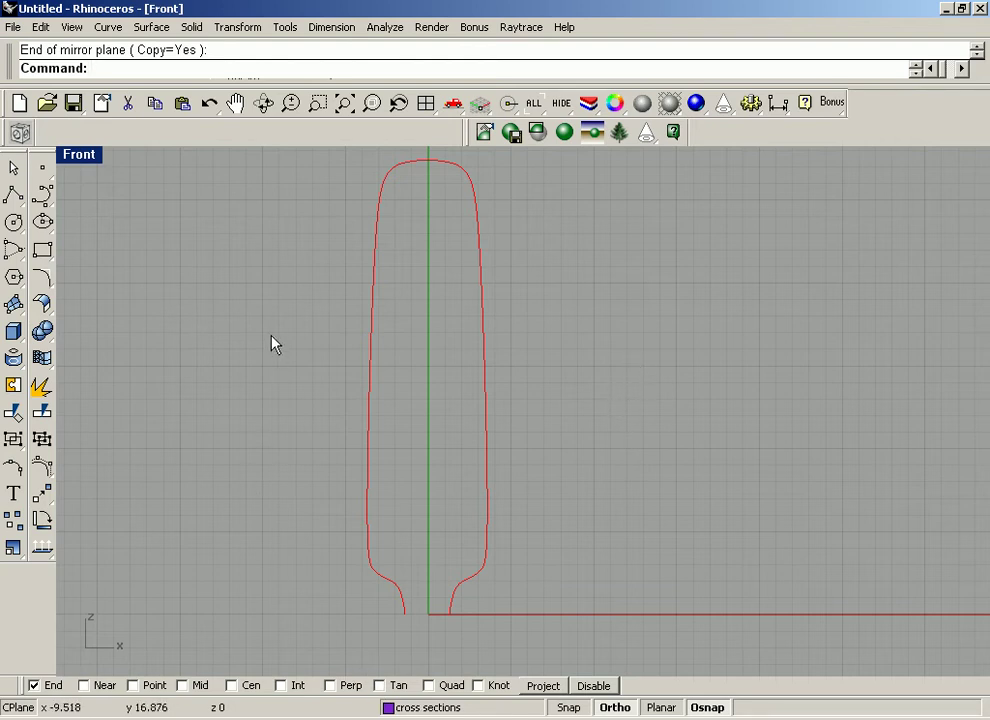
click(42, 167)
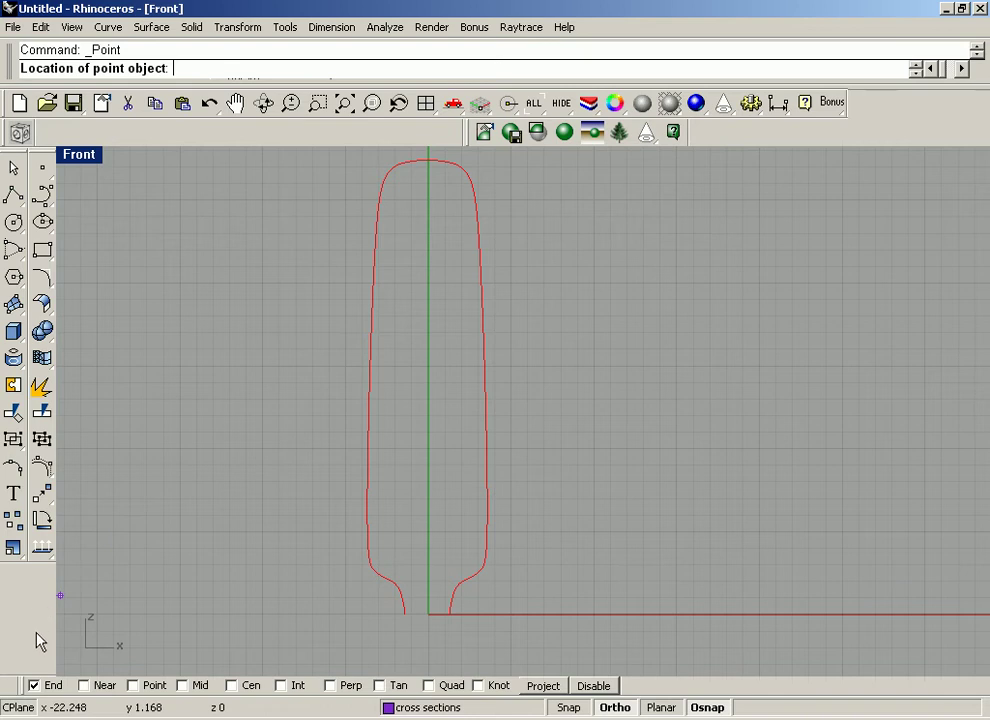
click(428, 162)
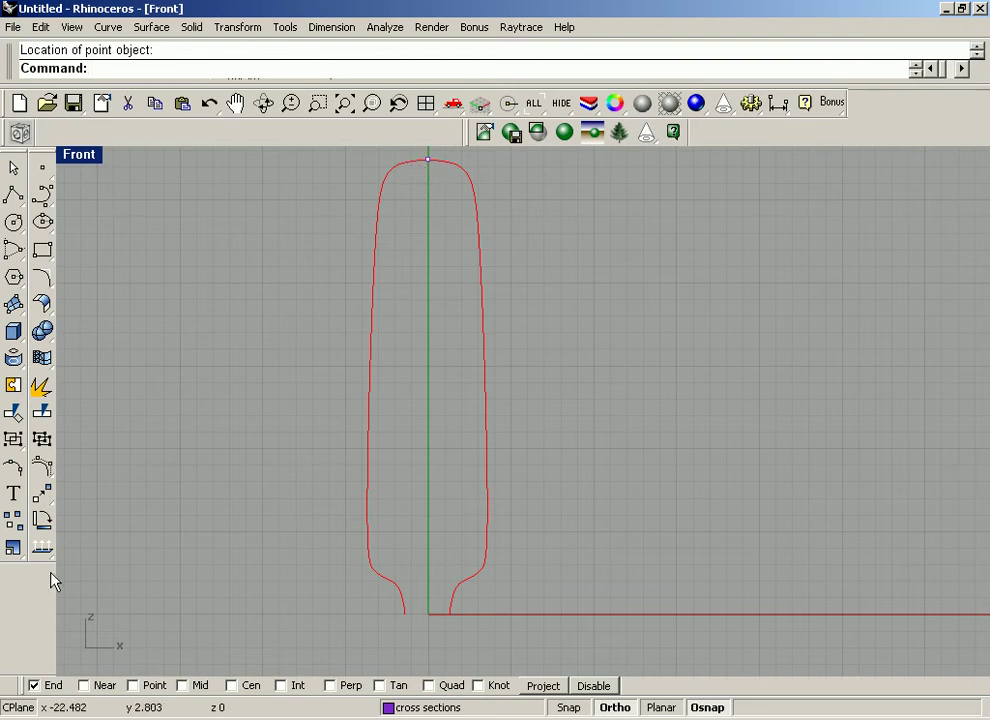
Step: With End snap off, draw an ellipse centred at the origin in the Top view, about 0.94 units along y and reaching the profile curves' base ends
double_click(93, 160)
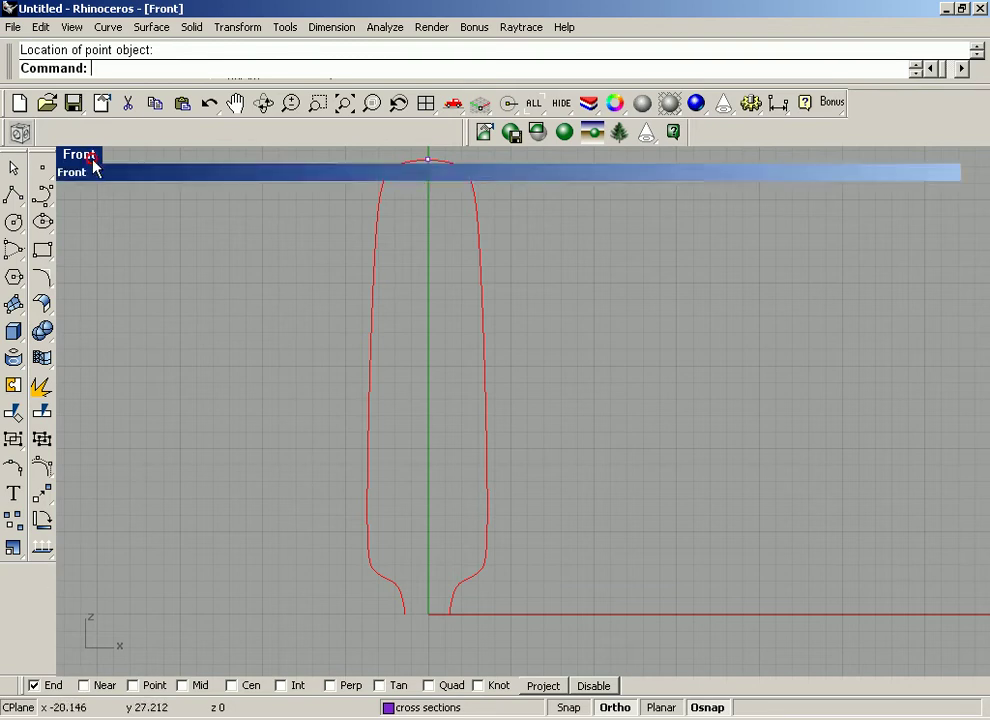
right_drag(349, 307, 369, 304)
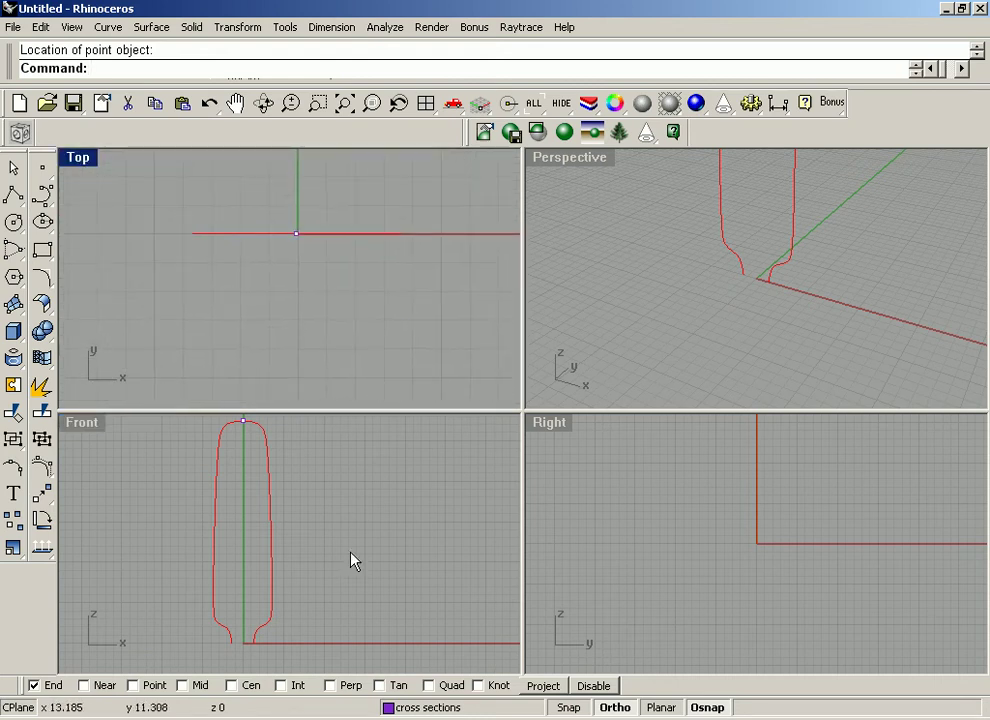
scroll(351, 559, up, 4)
right_drag(281, 577, 455, 383)
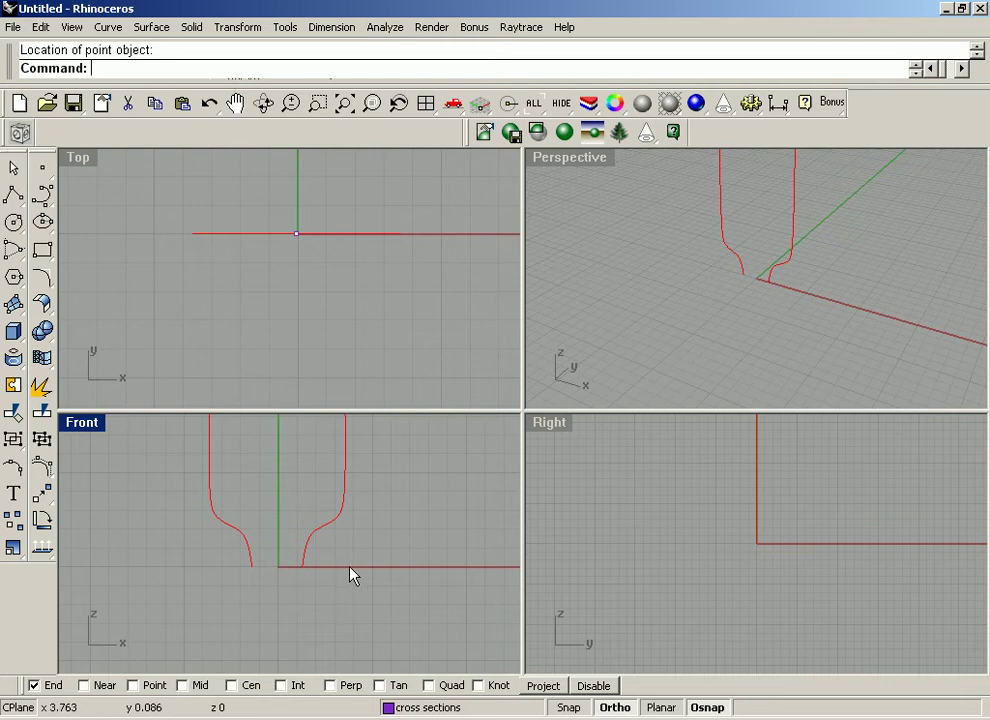
scroll(349, 572, up, 3)
right_drag(371, 533, 380, 569)
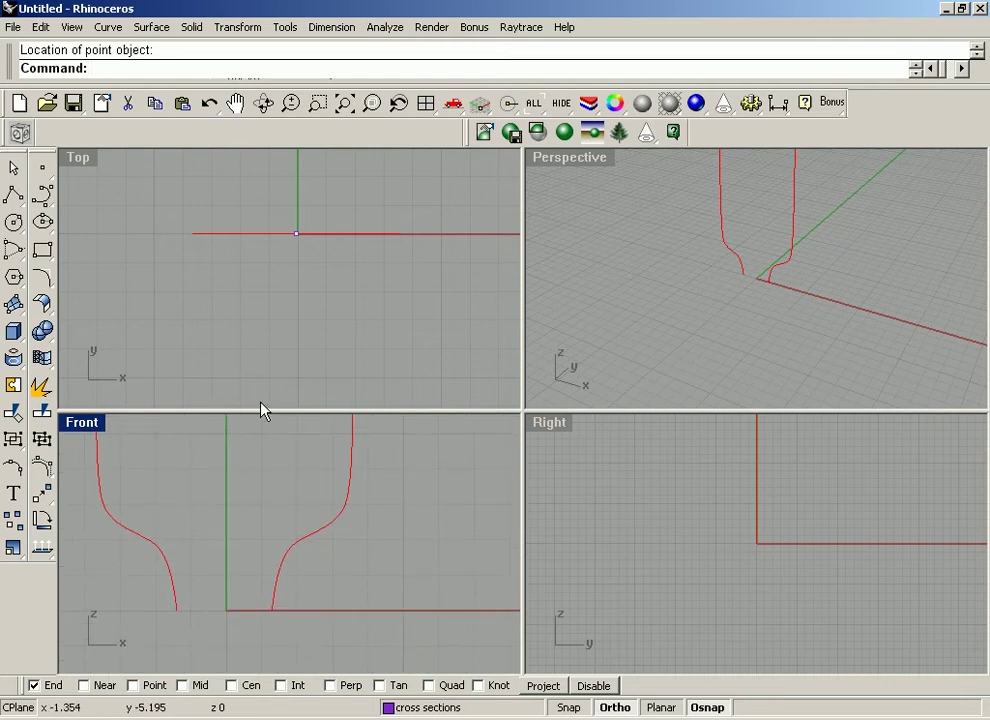
right_drag(398, 333, 405, 360)
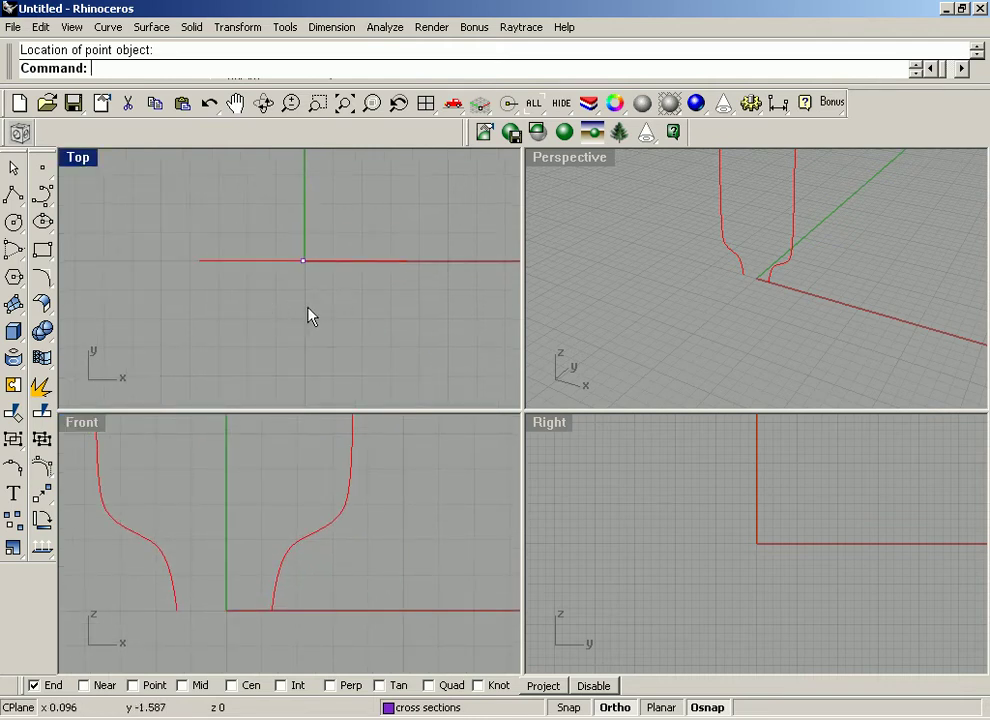
click(42, 221)
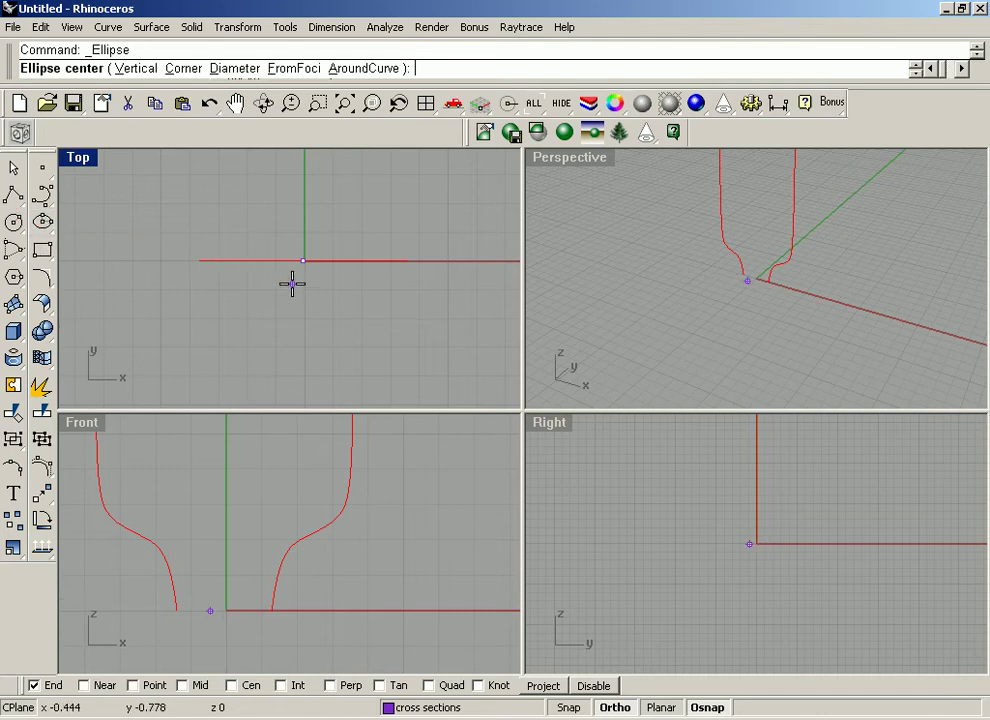
click(35, 686)
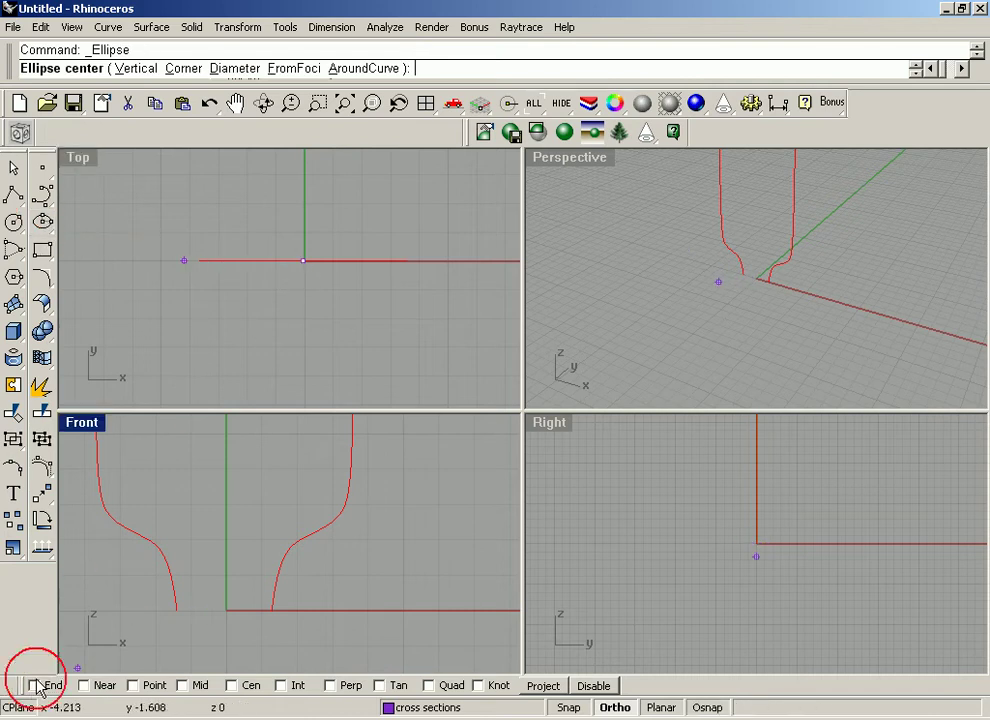
click(304, 260)
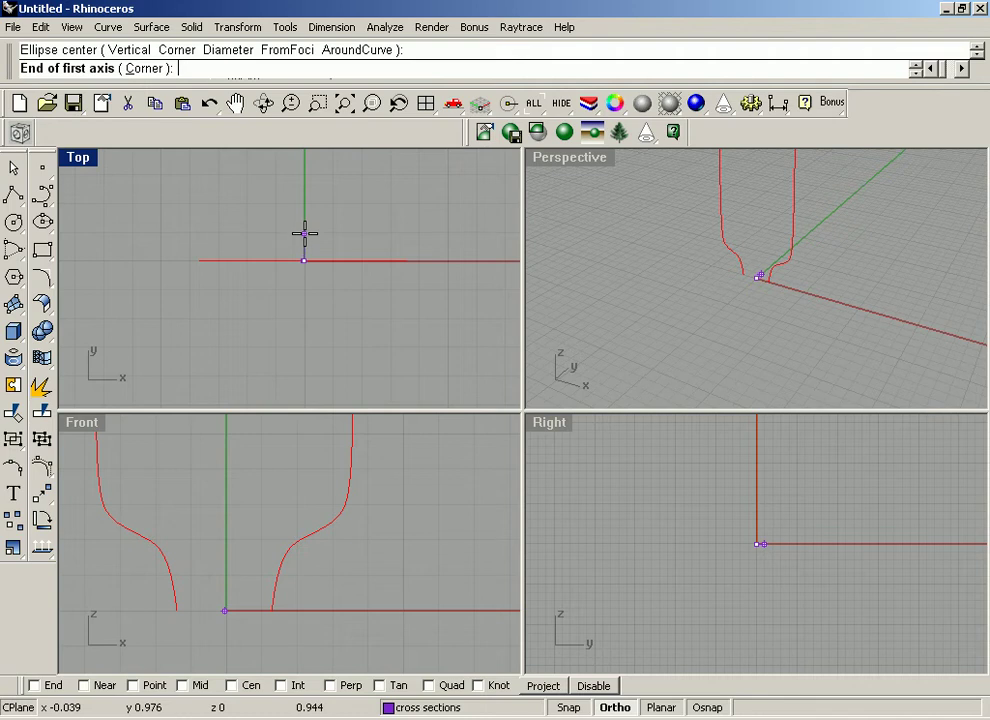
click(304, 234)
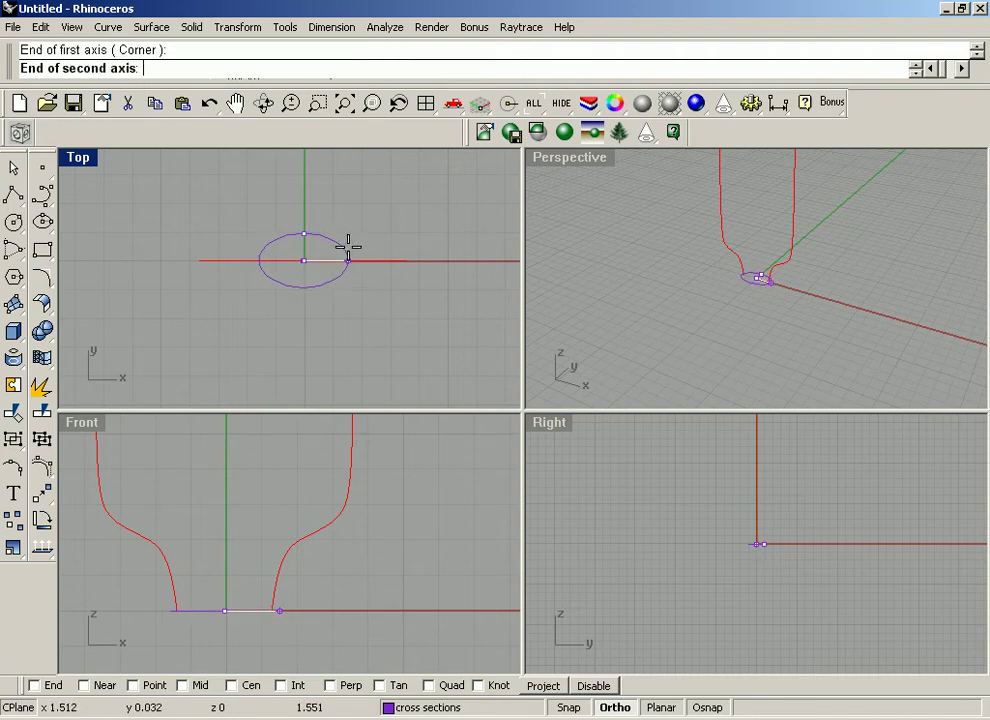
click(270, 627)
click(205, 612)
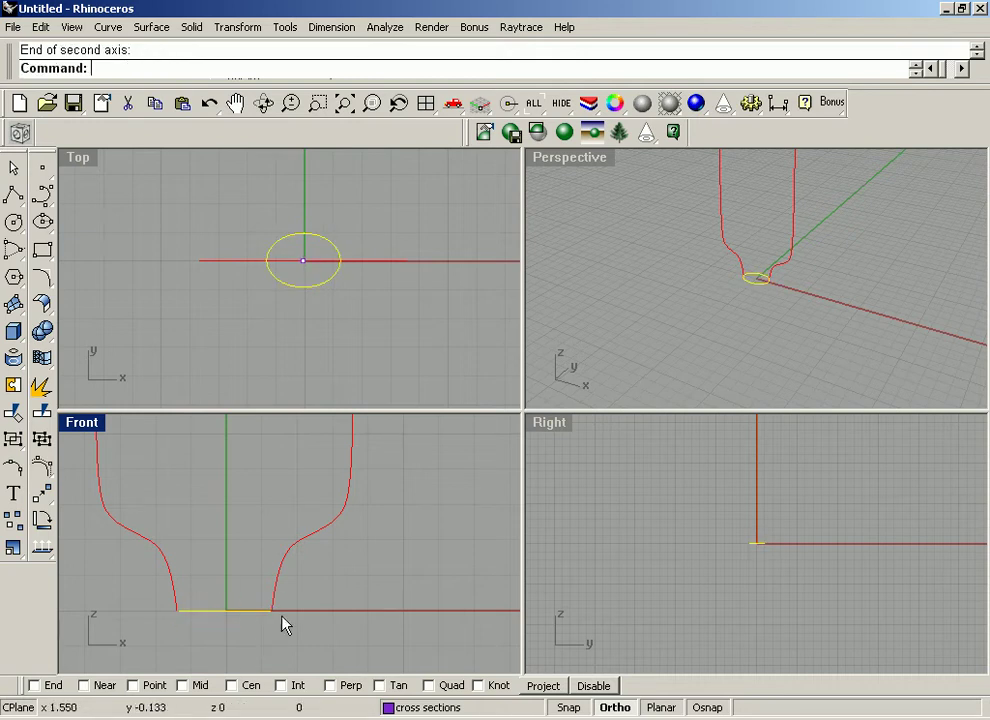
Step: Copy the base ellipse five times straight up the z axis: two near the base, one mid-blade, and two near the tip at about 24.5 and 26.4 units
scroll(433, 550, down, 5)
right_drag(433, 550, 418, 623)
right_drag(427, 578, 438, 552)
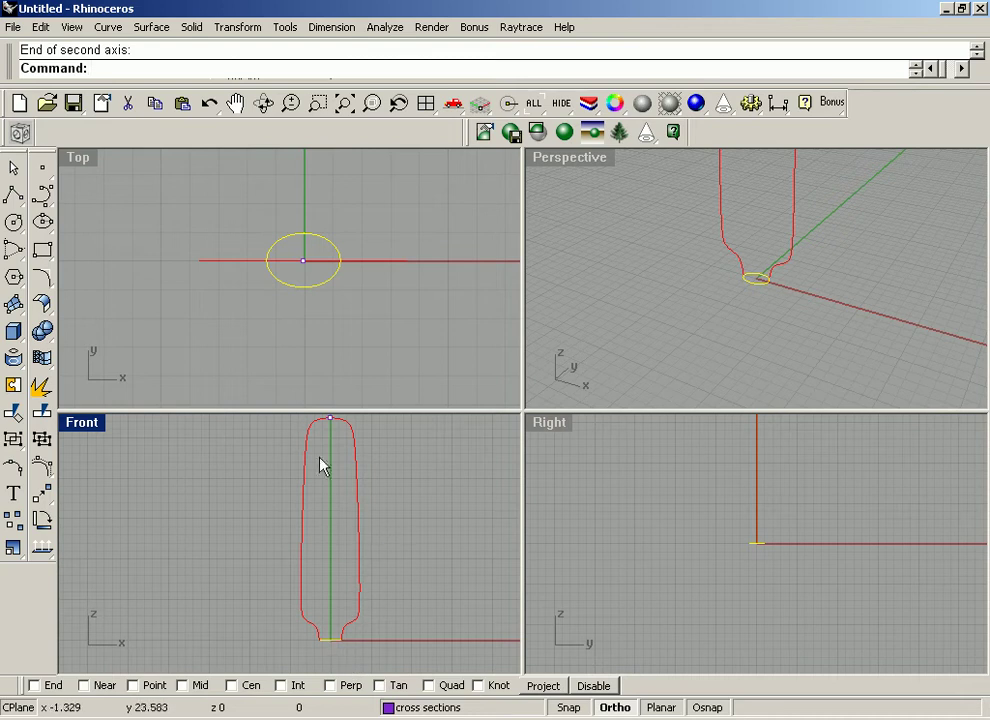
right_drag(437, 522, 415, 526)
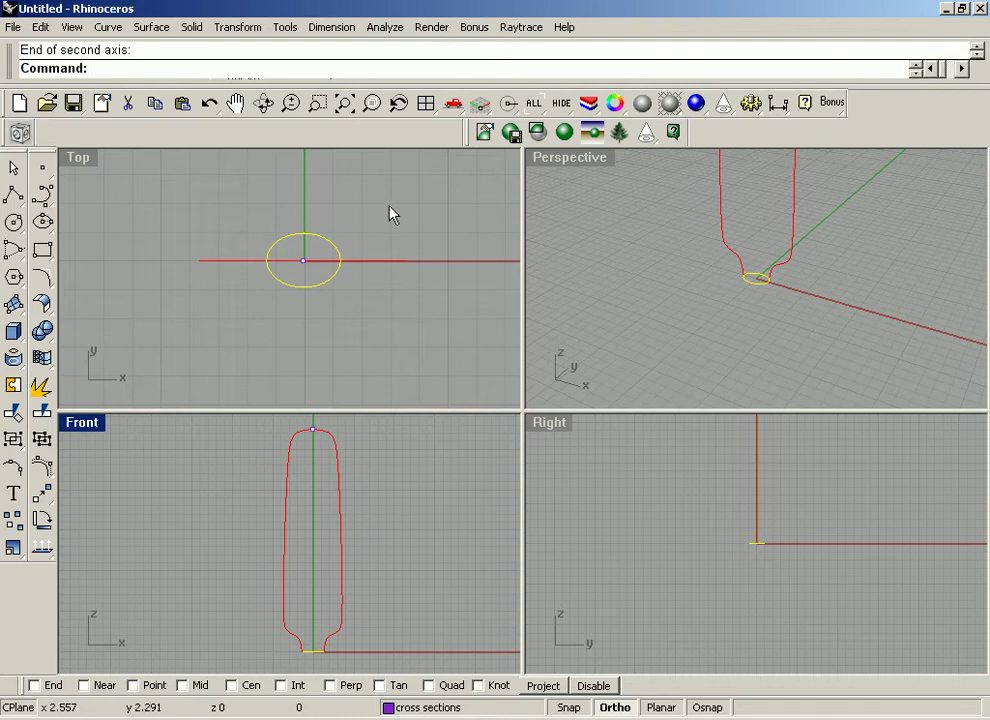
click(252, 27)
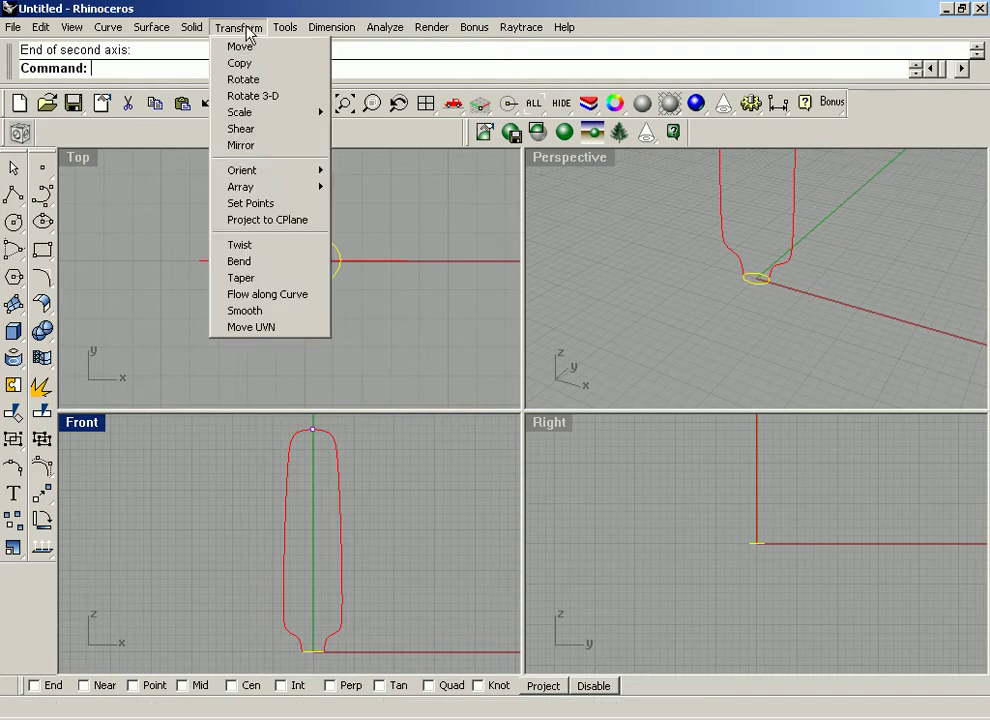
click(263, 64)
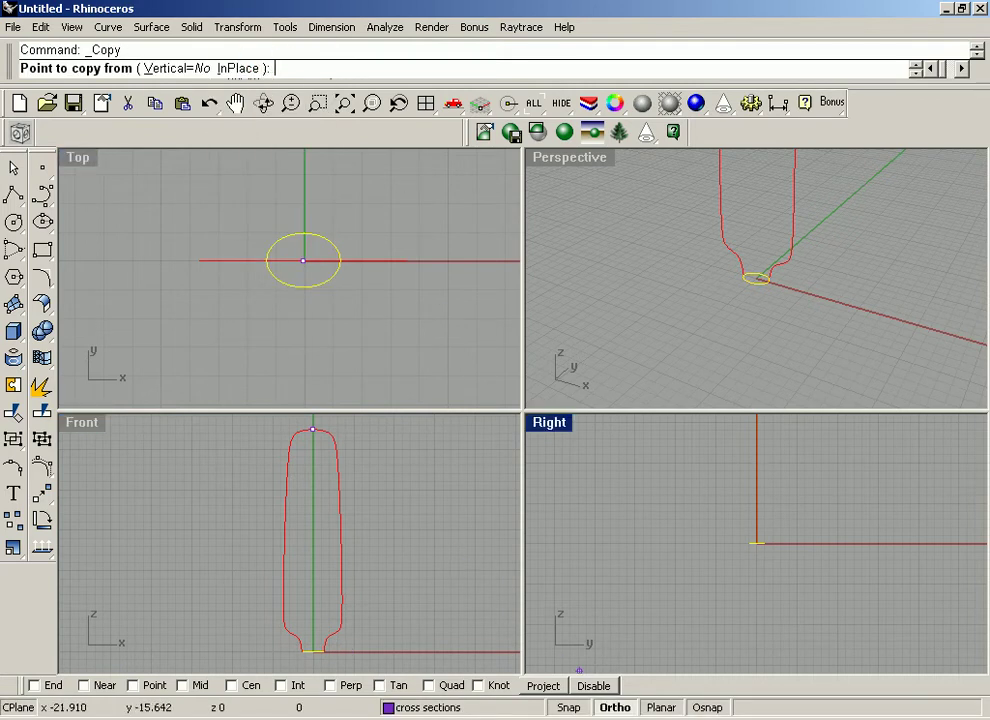
click(311, 648)
click(314, 637)
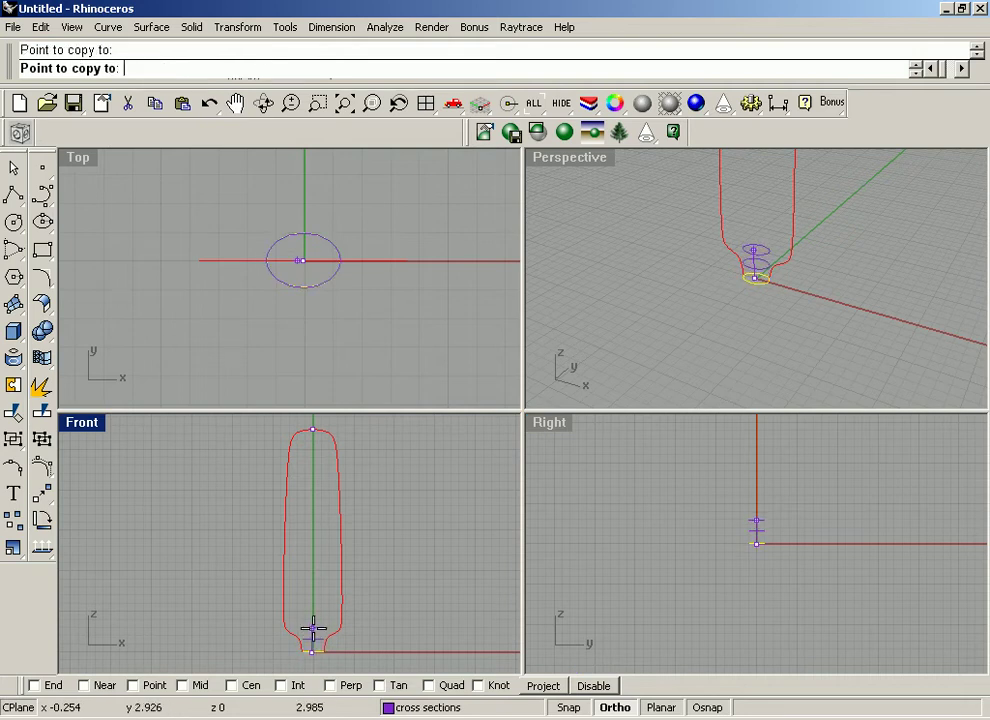
click(314, 624)
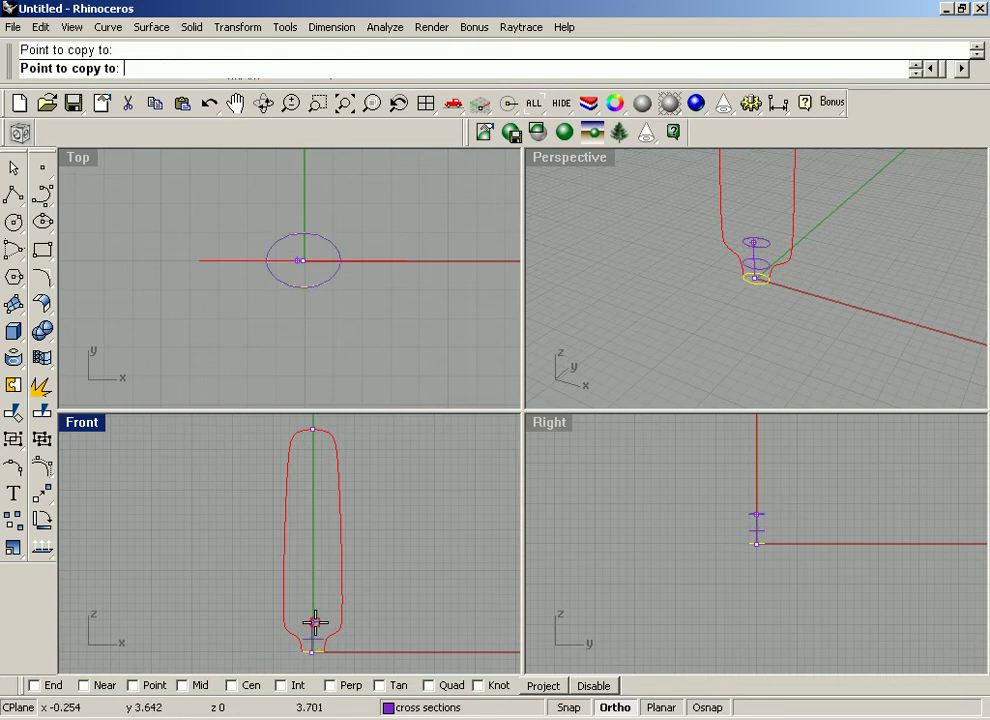
click(311, 542)
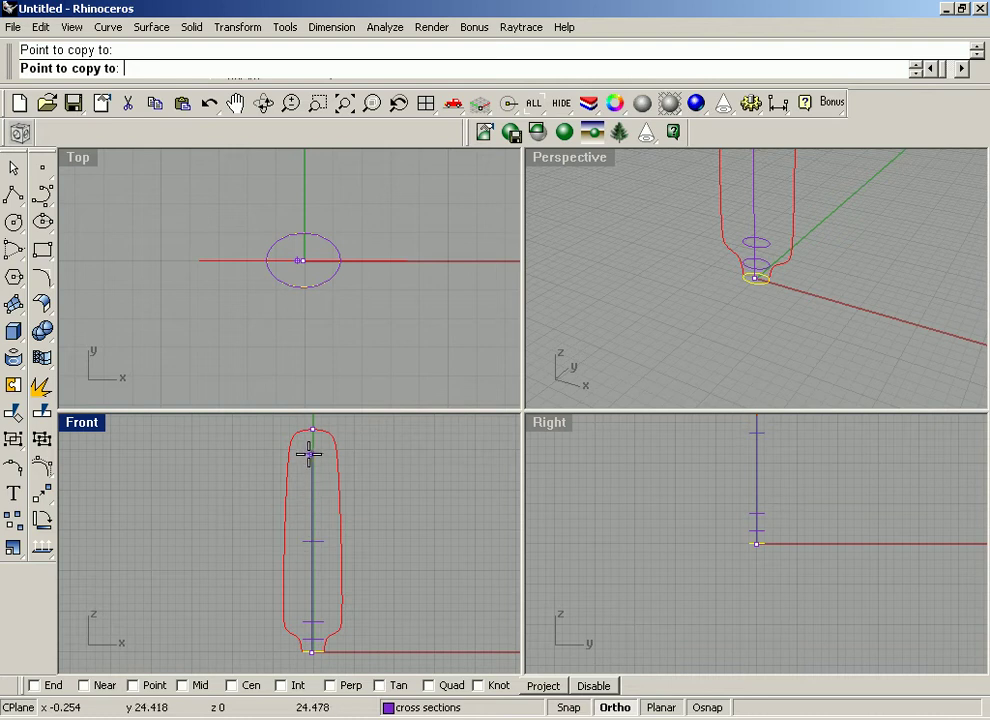
click(314, 437)
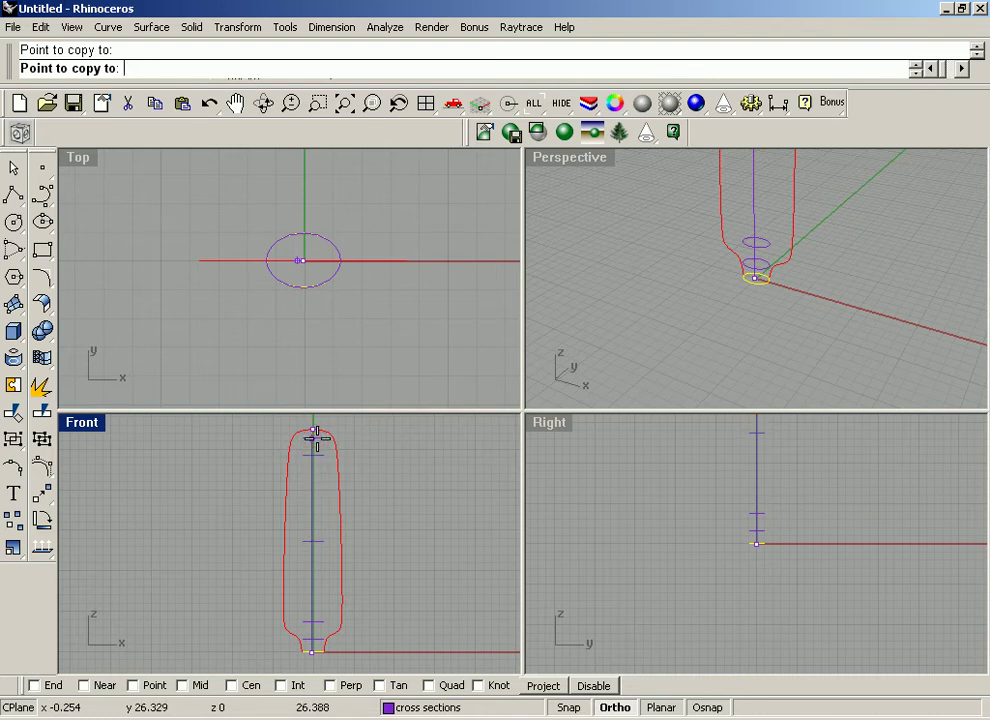
key(Return)
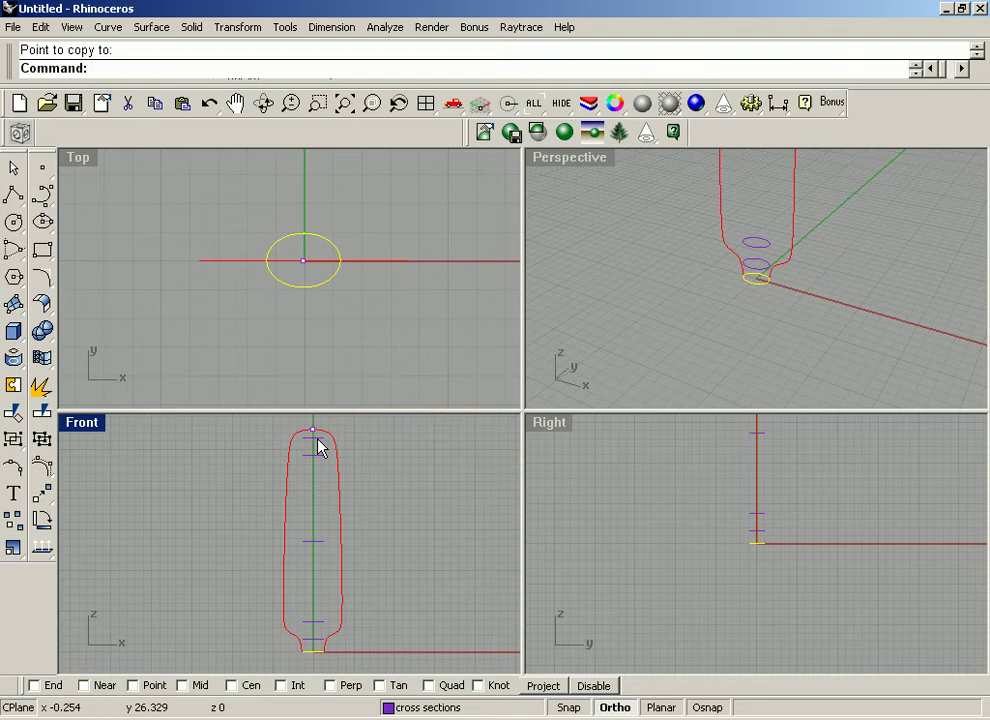
click(422, 527)
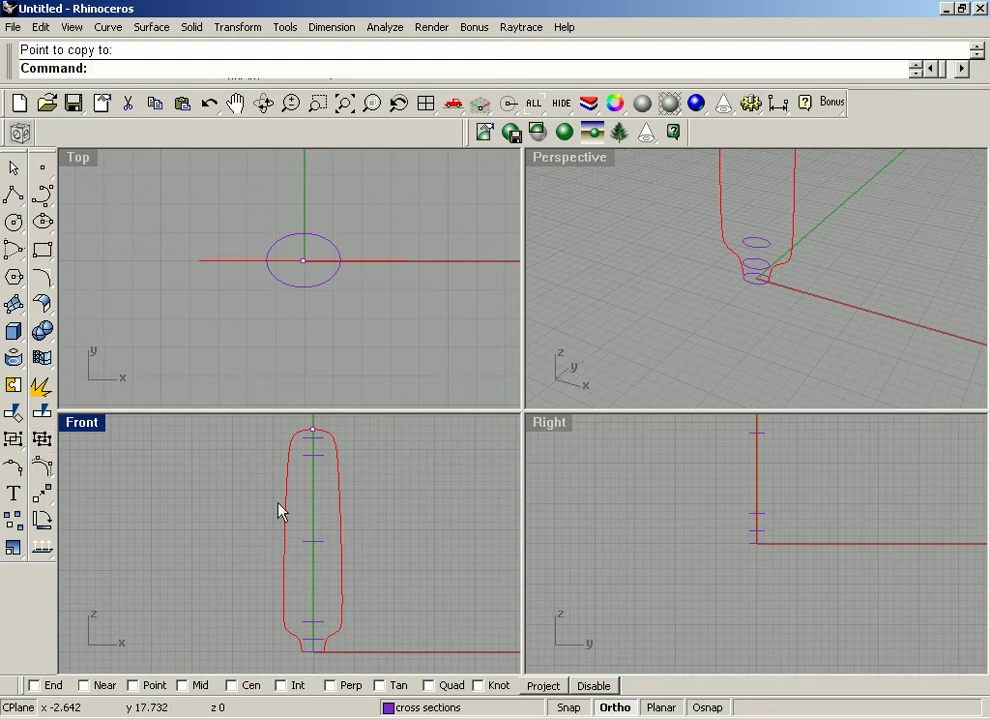
Step: In the Front view, stretch the first ellipse above the base along x with Scale 1-D by about 1.32 about the z axis, meeting the profile curves
double_click(86, 430)
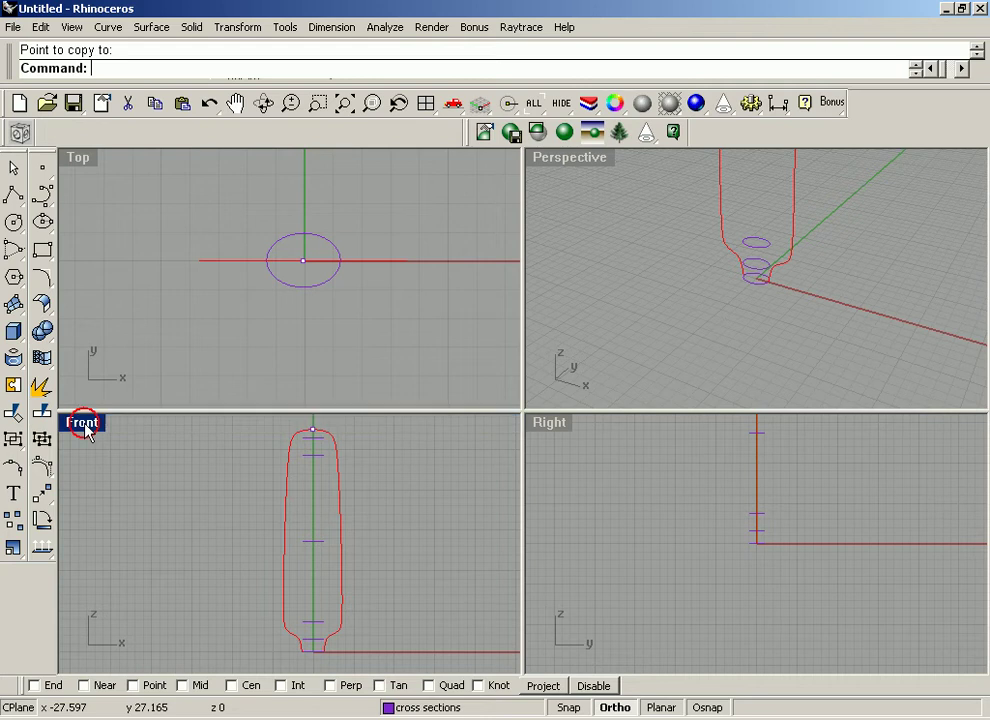
scroll(665, 564, up, 4)
right_drag(659, 568, 654, 407)
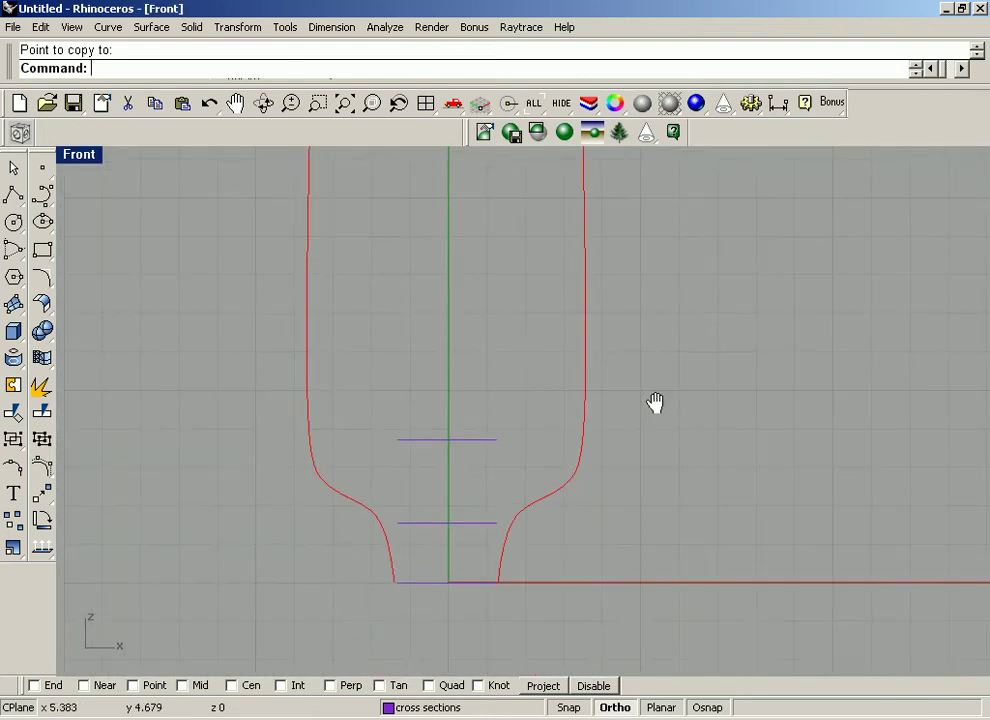
scroll(578, 557, up, 4)
right_drag(578, 557, 712, 398)
scroll(680, 435, up, 2)
right_drag(645, 471, 710, 525)
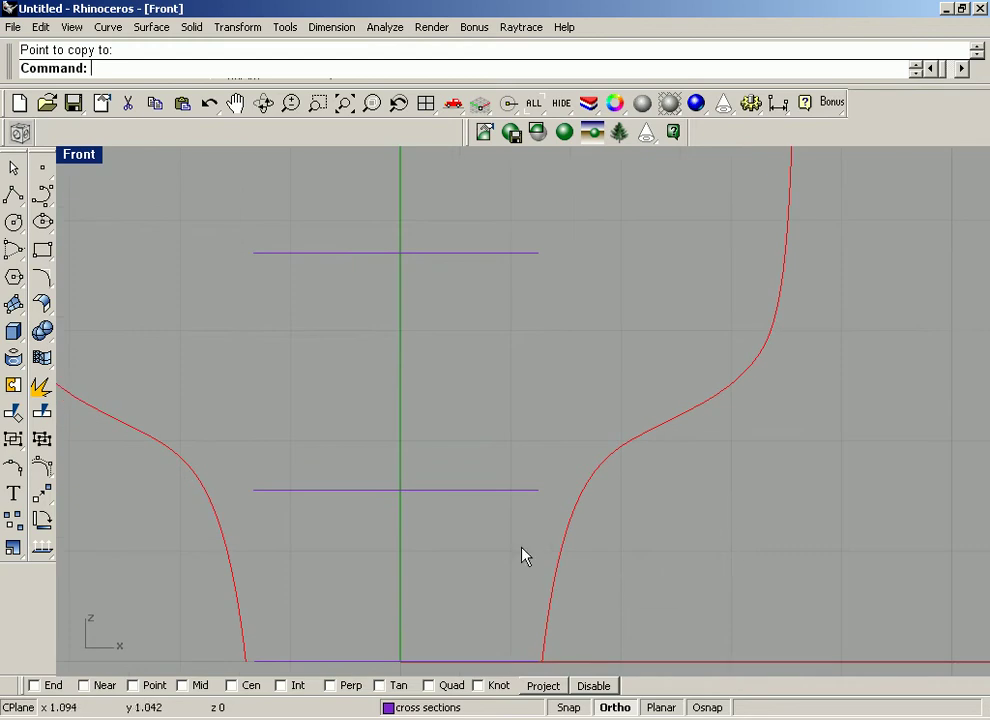
click(476, 491)
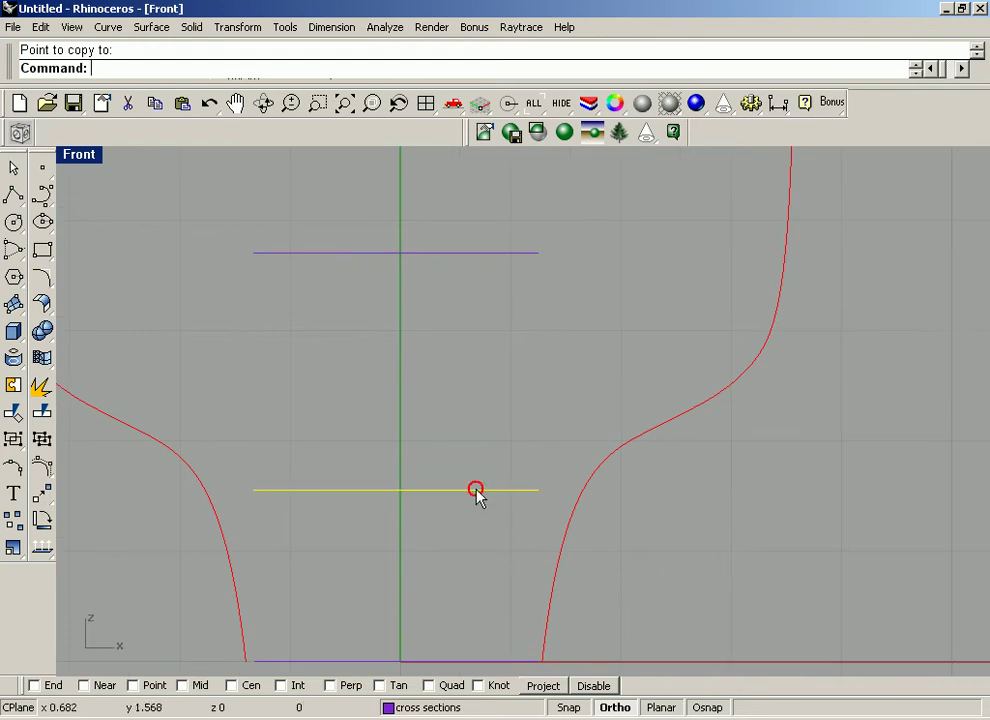
click(238, 27)
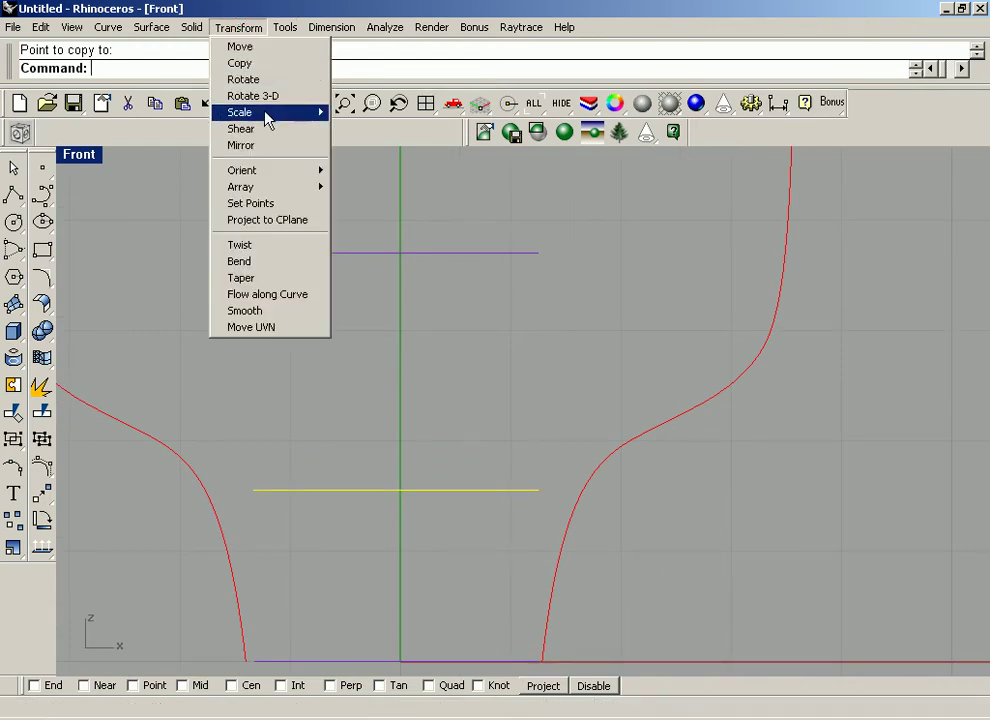
mouse_move(265, 113)
click(402, 147)
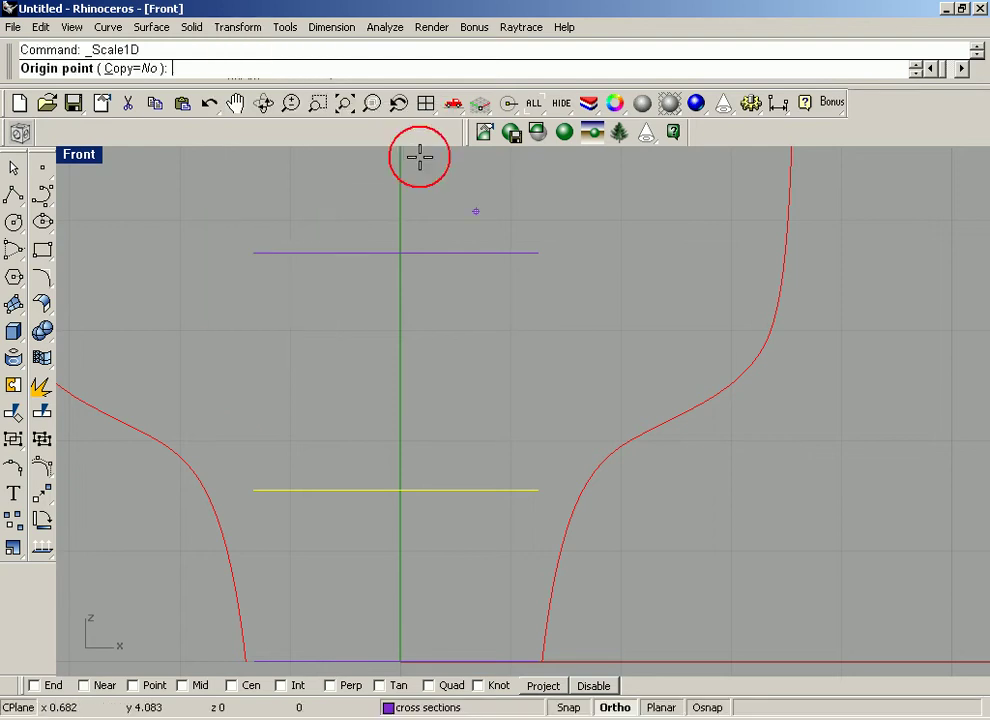
click(400, 445)
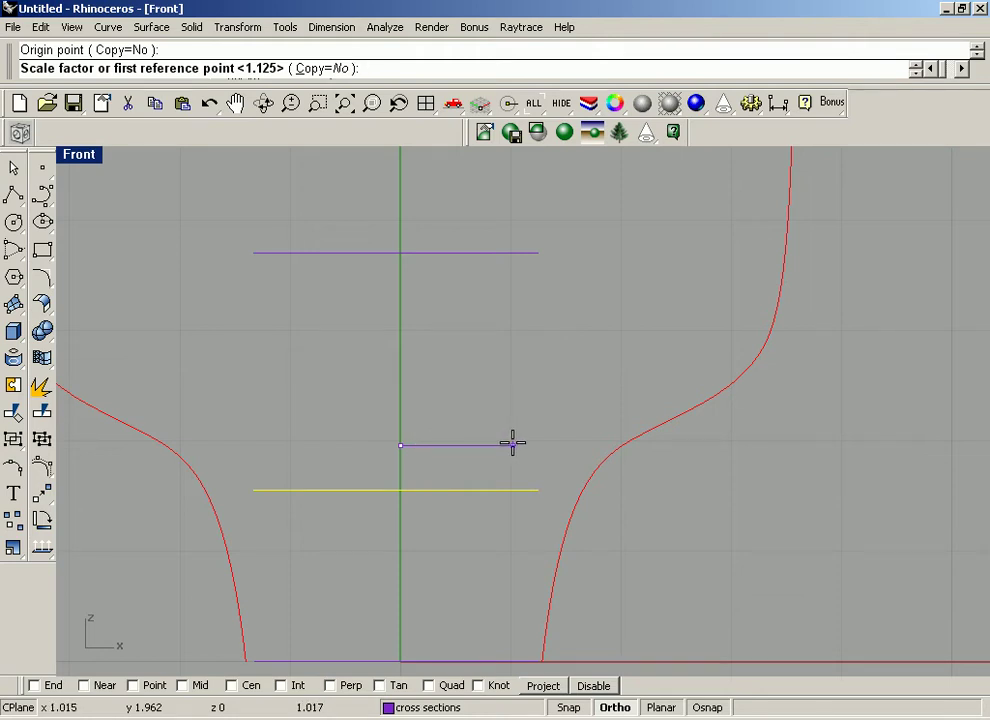
click(512, 444)
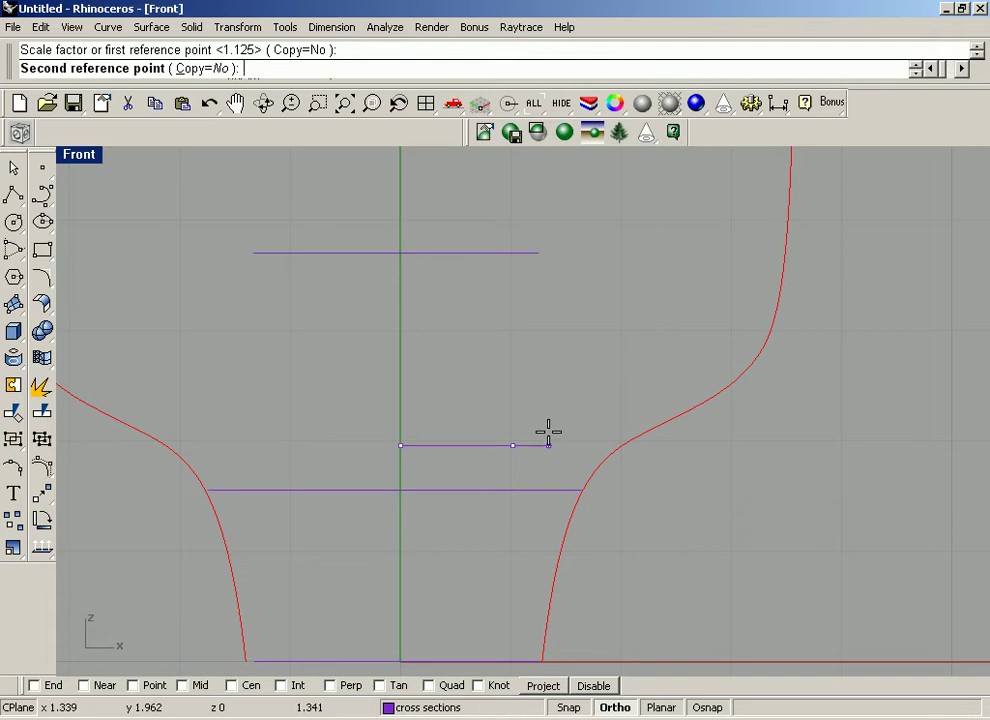
click(548, 432)
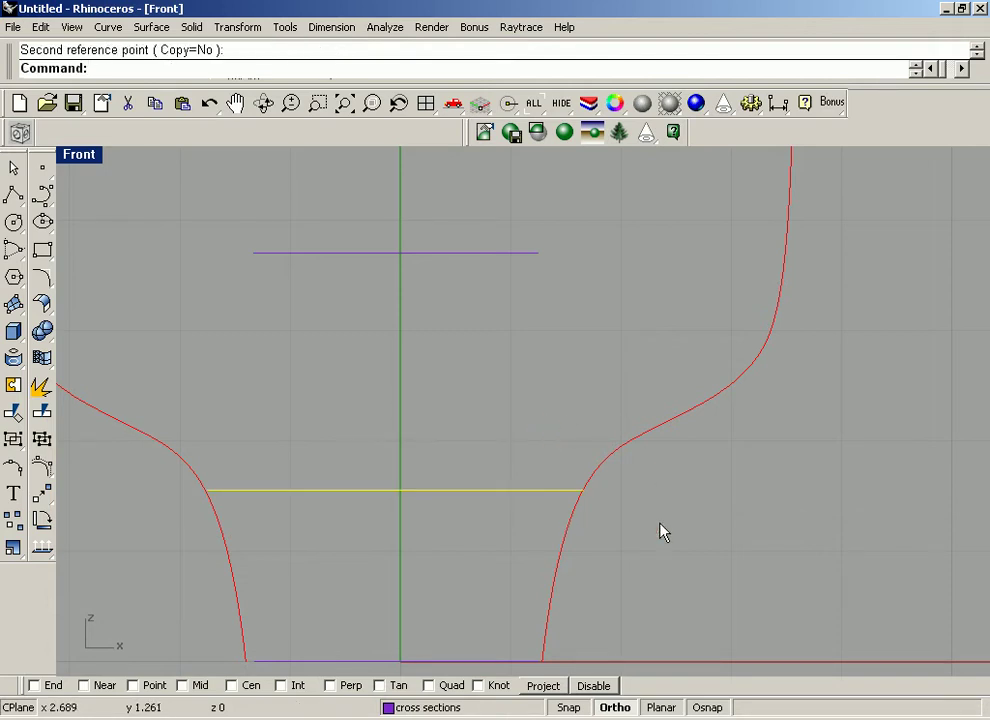
Step: Stretch the second ellipse above the base along x with Scale 1-D about the z axis until its ends reach the profile curves
click(480, 253)
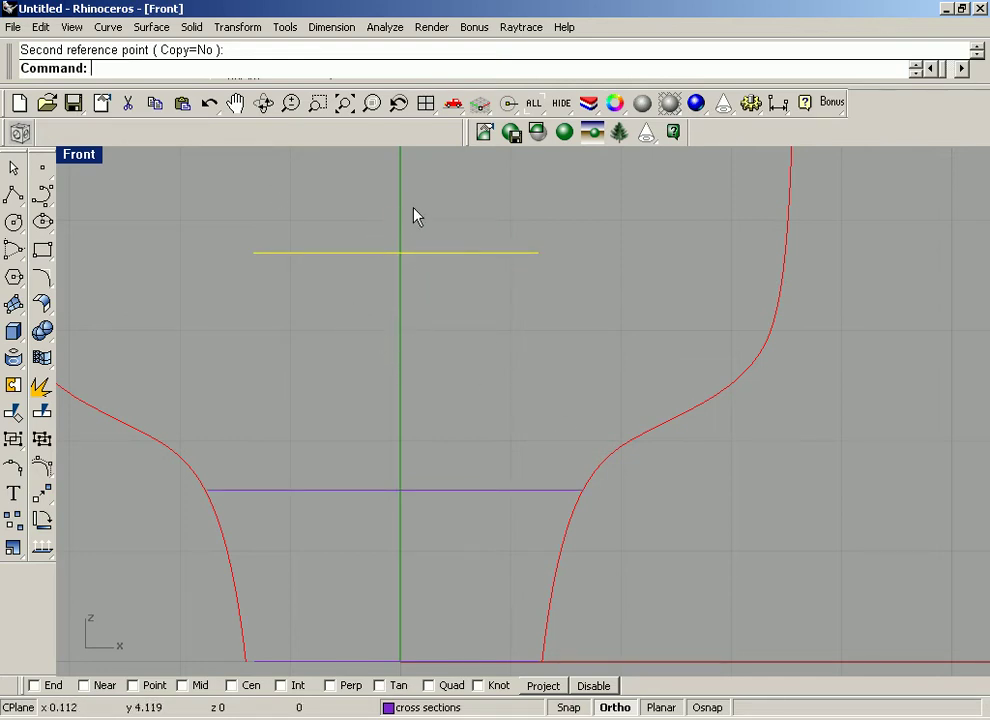
right_click(399, 284)
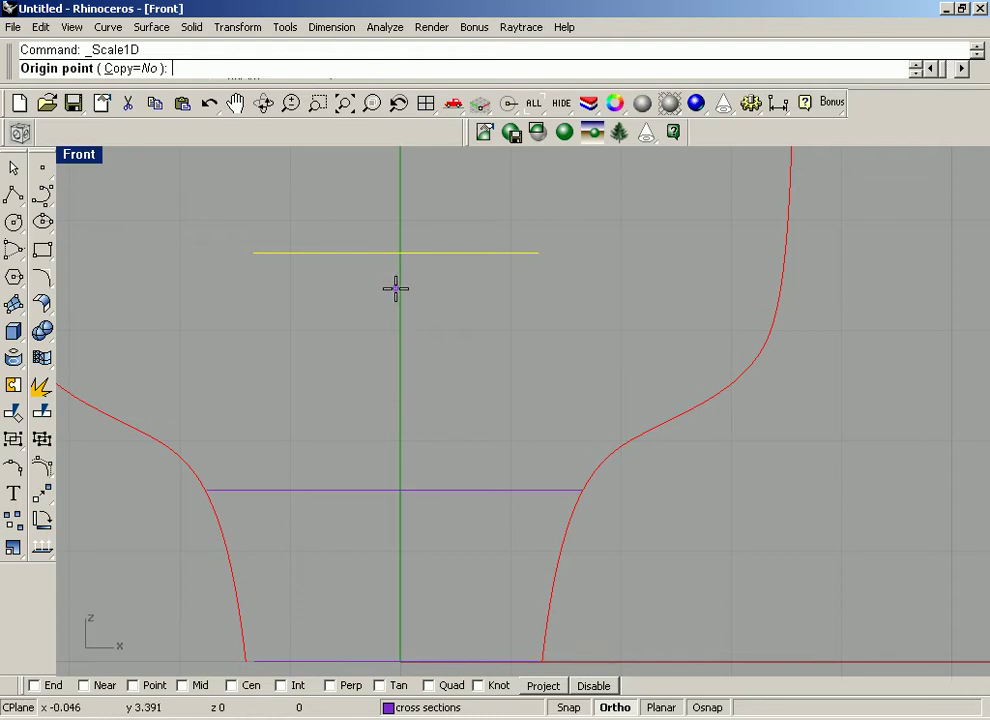
click(399, 304)
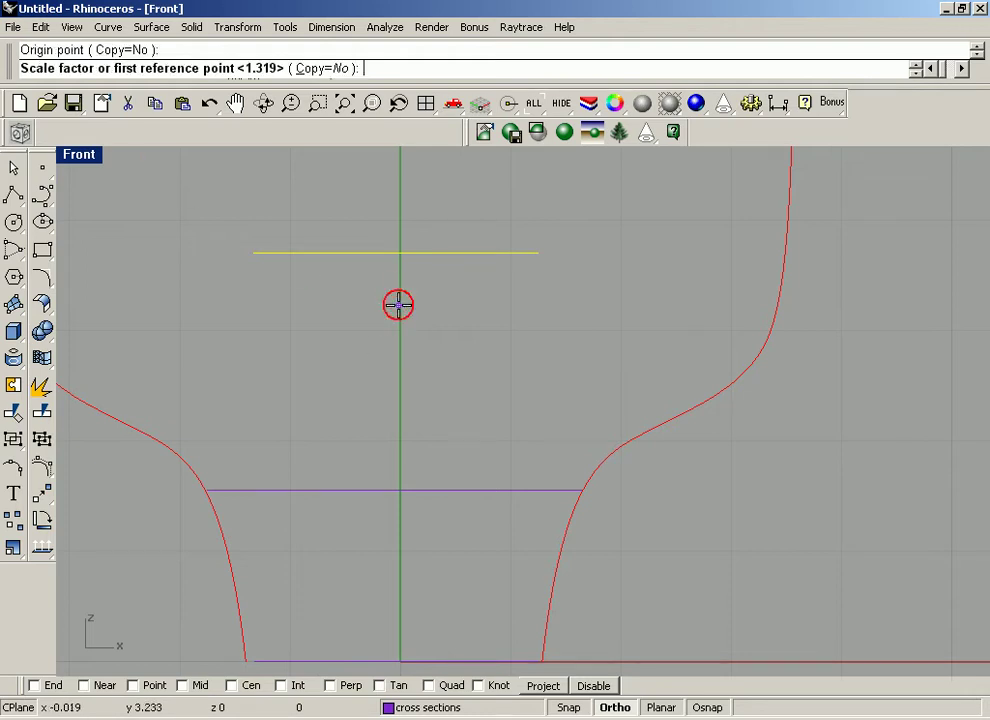
click(526, 305)
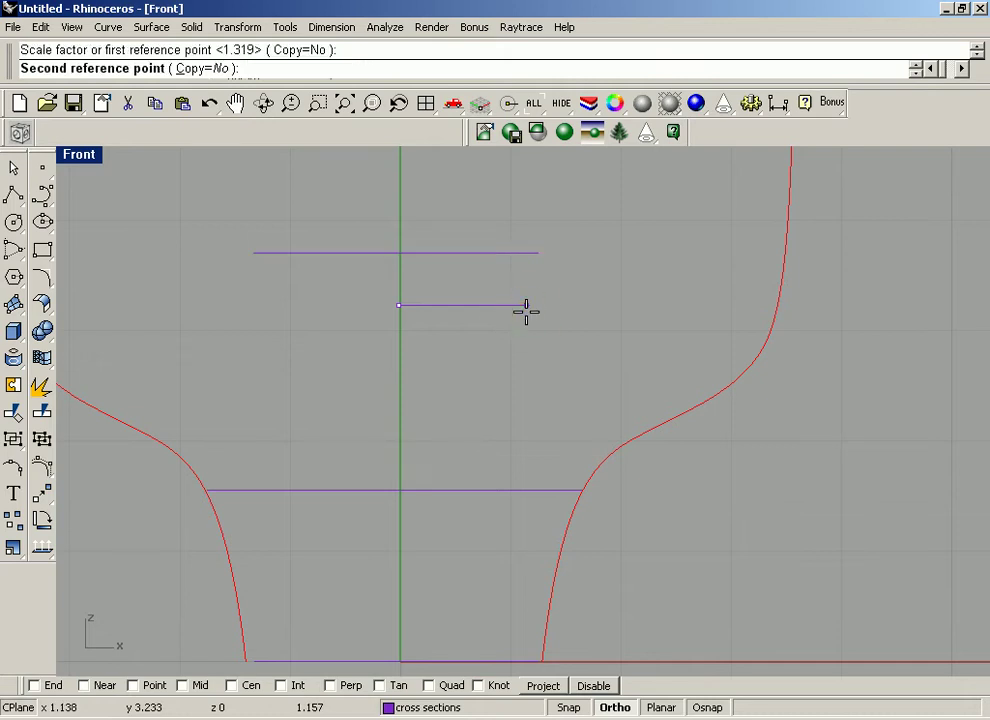
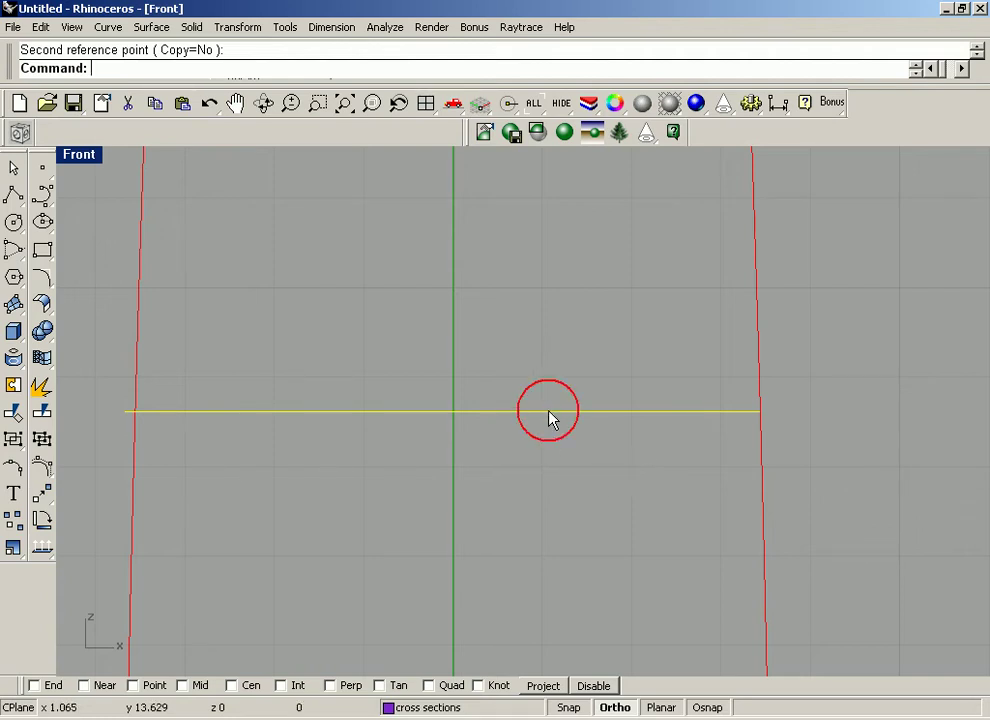
Step: Shift the mid-blade ellipse about 0.08 units along x to centre it, and scale it one-directionally by about 0.99 to fit the profile curves
drag(551, 411, 557, 412)
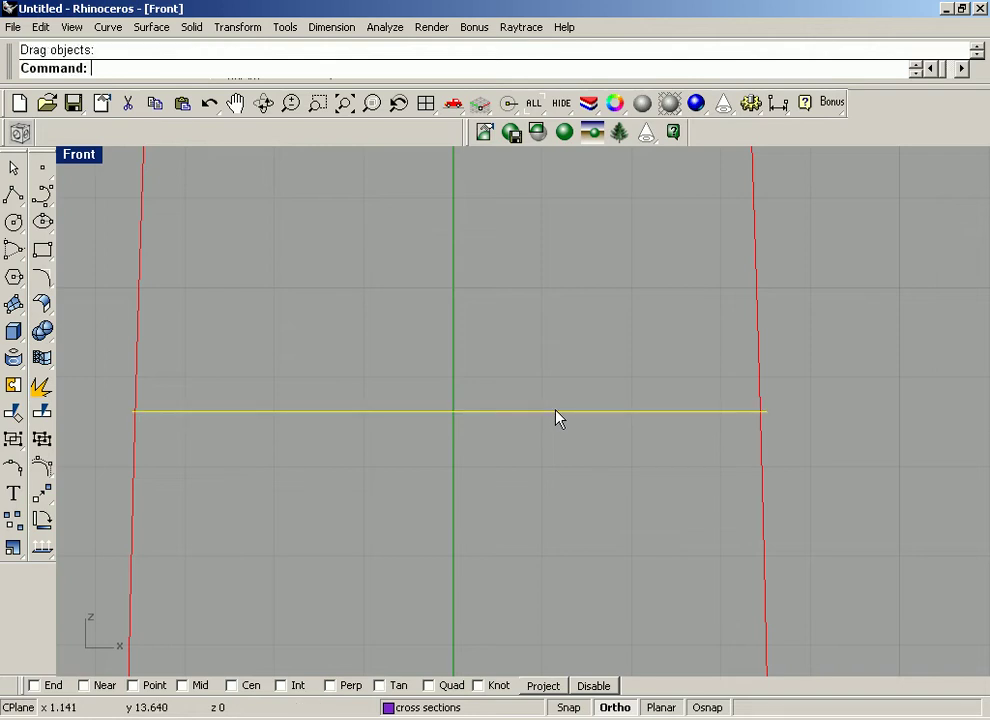
click(547, 462)
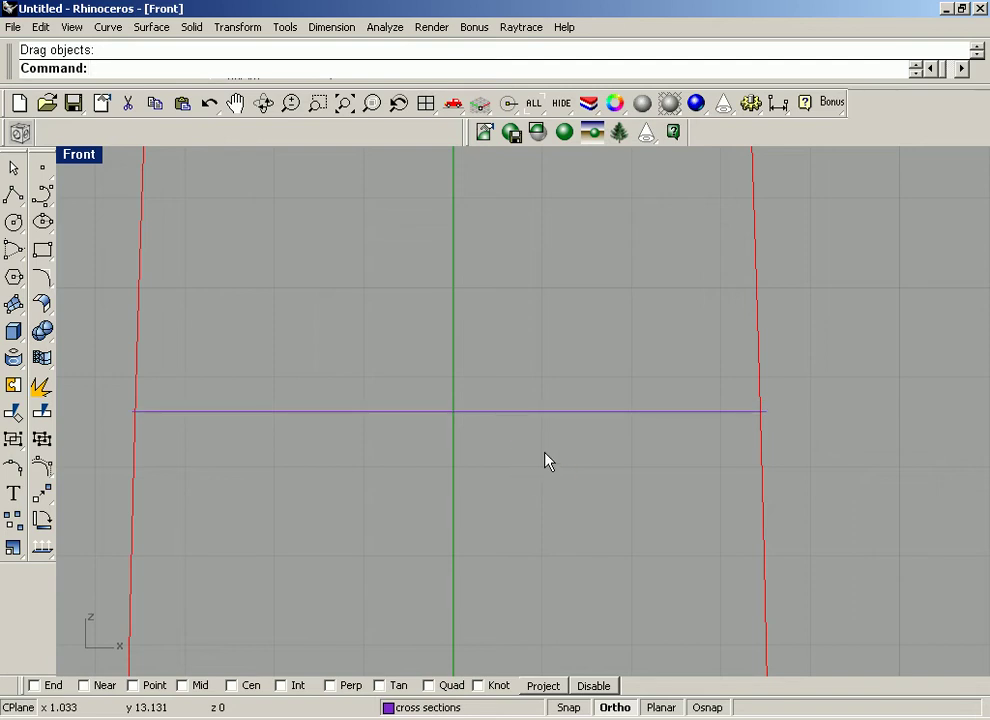
click(499, 412)
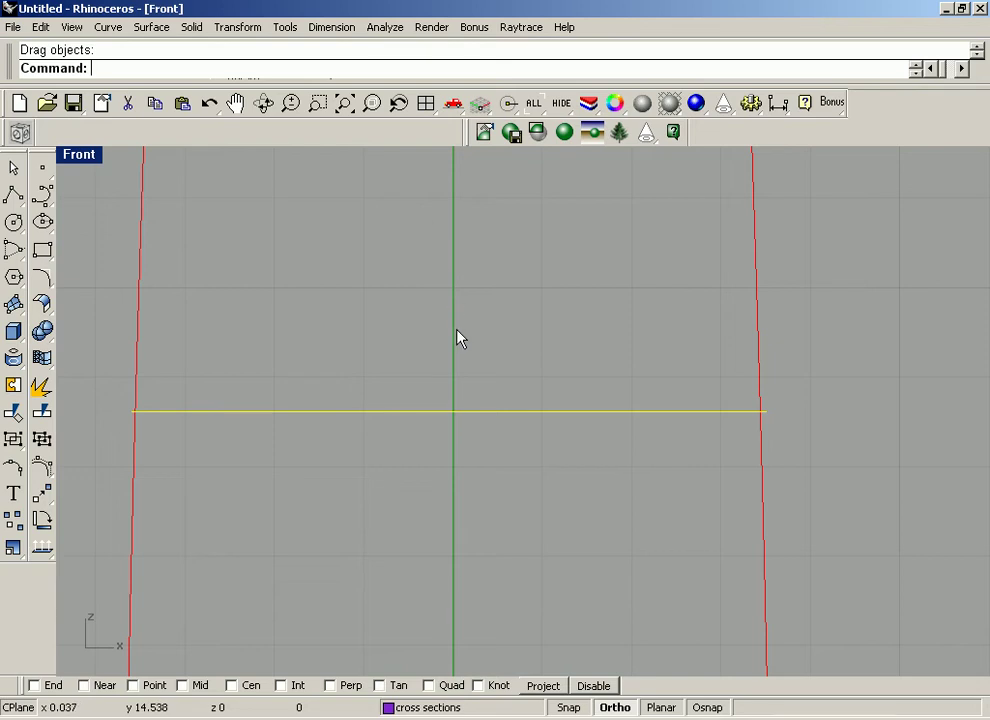
click(237, 28)
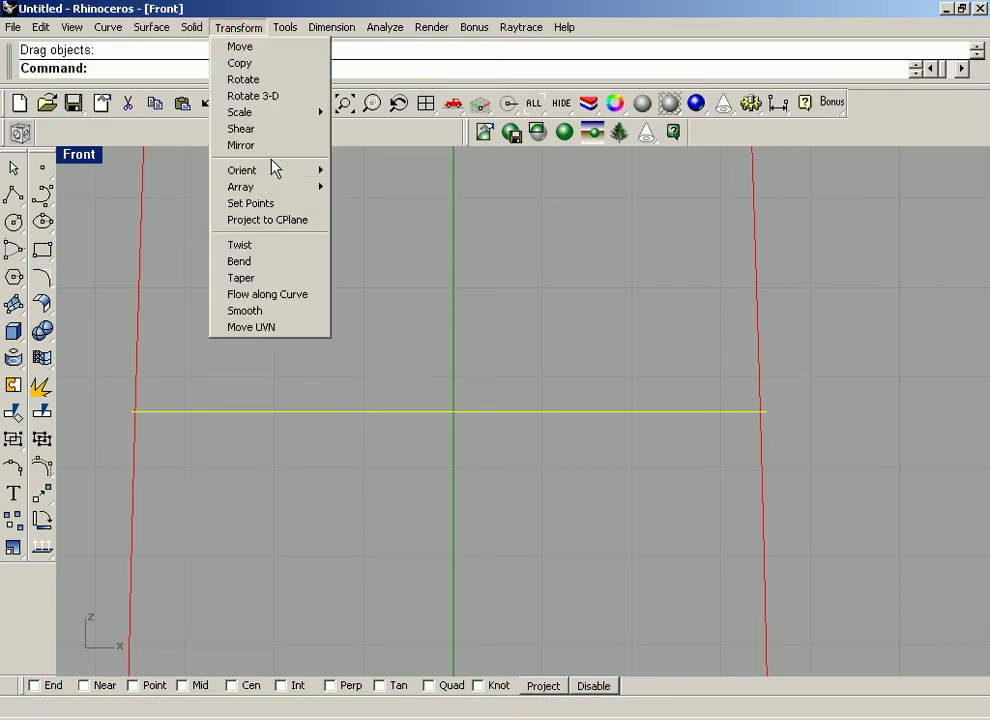
mouse_move(262, 112)
click(403, 148)
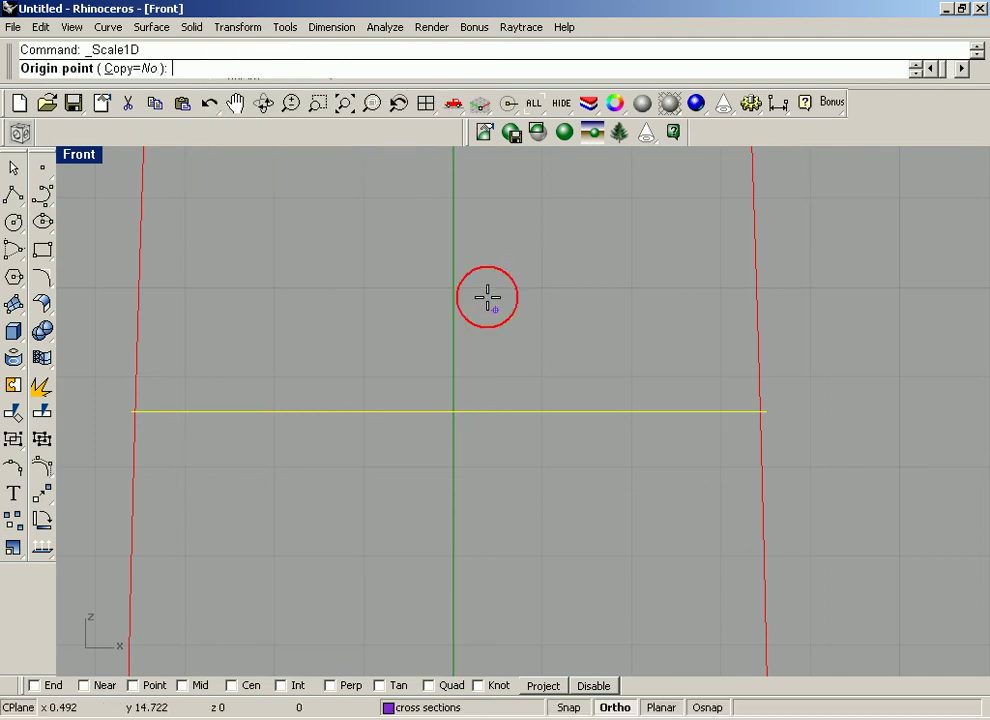
click(454, 449)
click(740, 446)
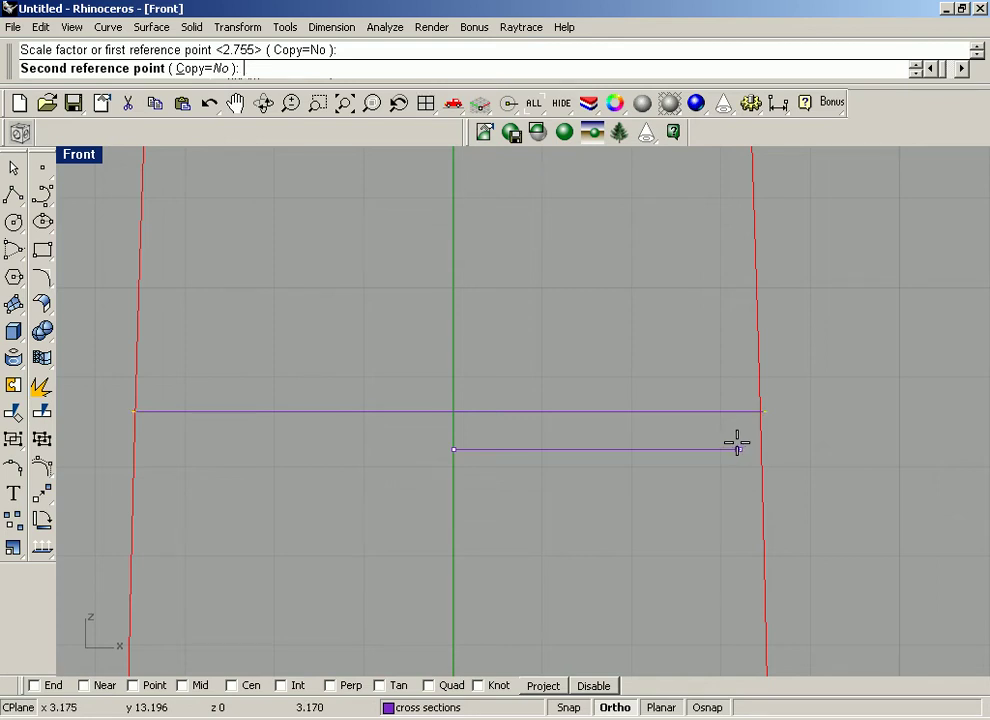
click(737, 443)
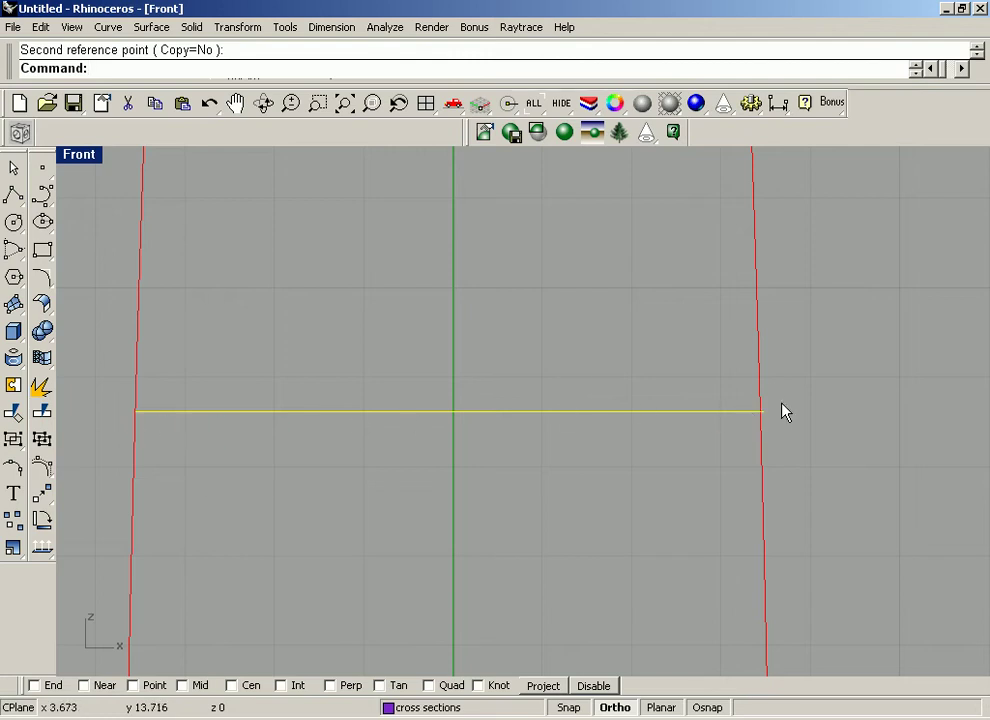
click(648, 267)
Step: Stretch the lower of the two tip ellipses along x with Scale 1-D by about 2.32 about the z axis, out to the profile curves
scroll(645, 261, down, 5)
right_drag(645, 261, 575, 504)
scroll(581, 250, down, 4)
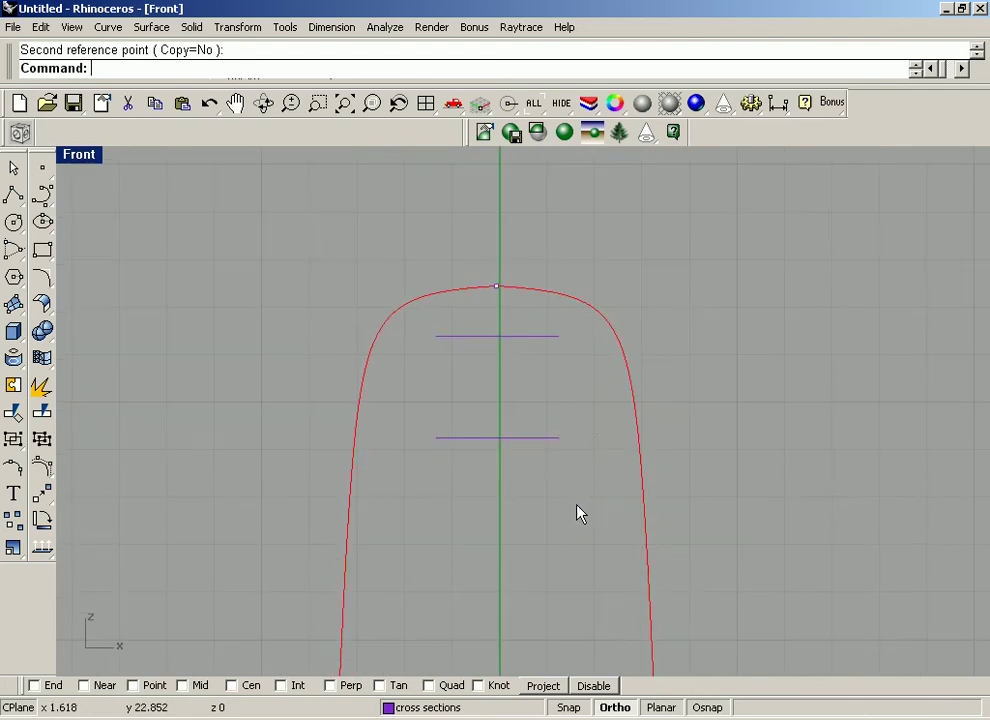
click(534, 438)
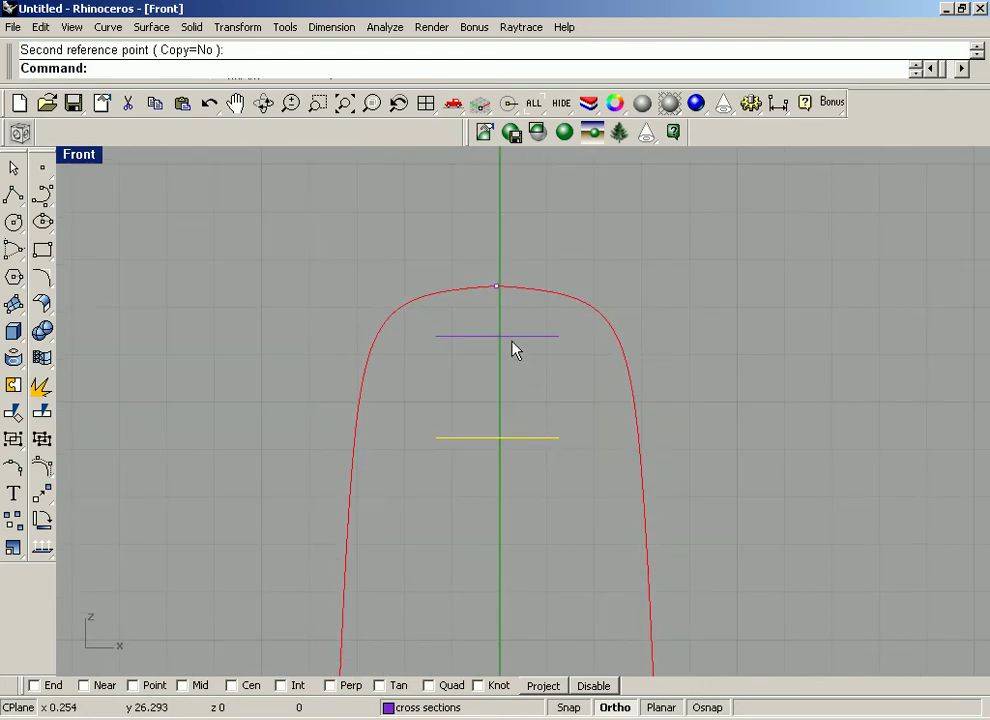
scroll(546, 413, up, 3)
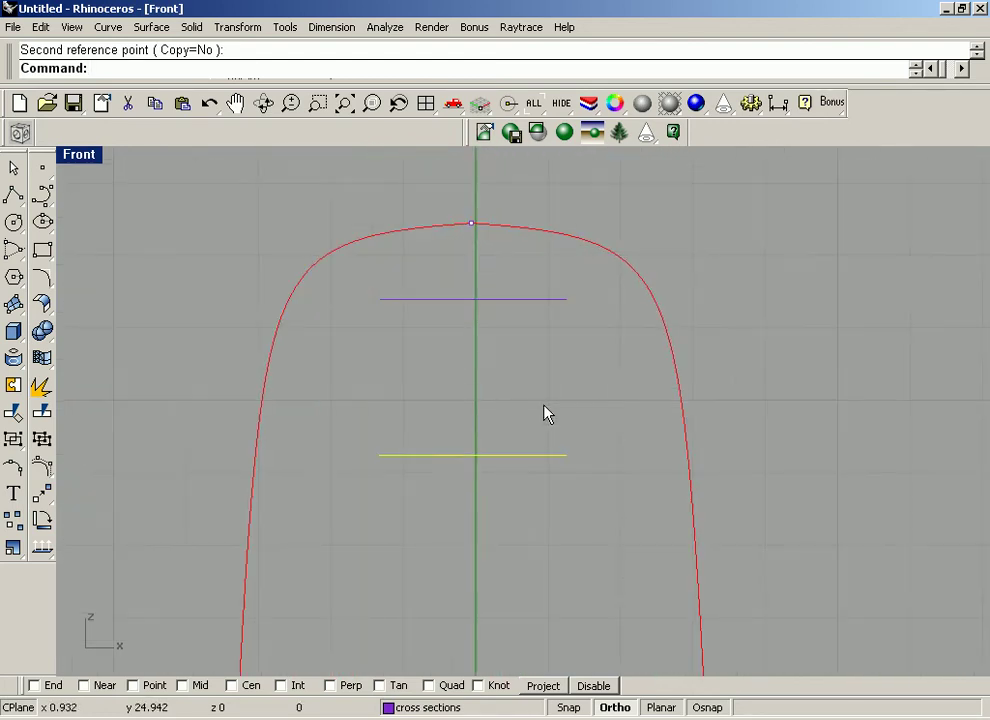
right_click(475, 500)
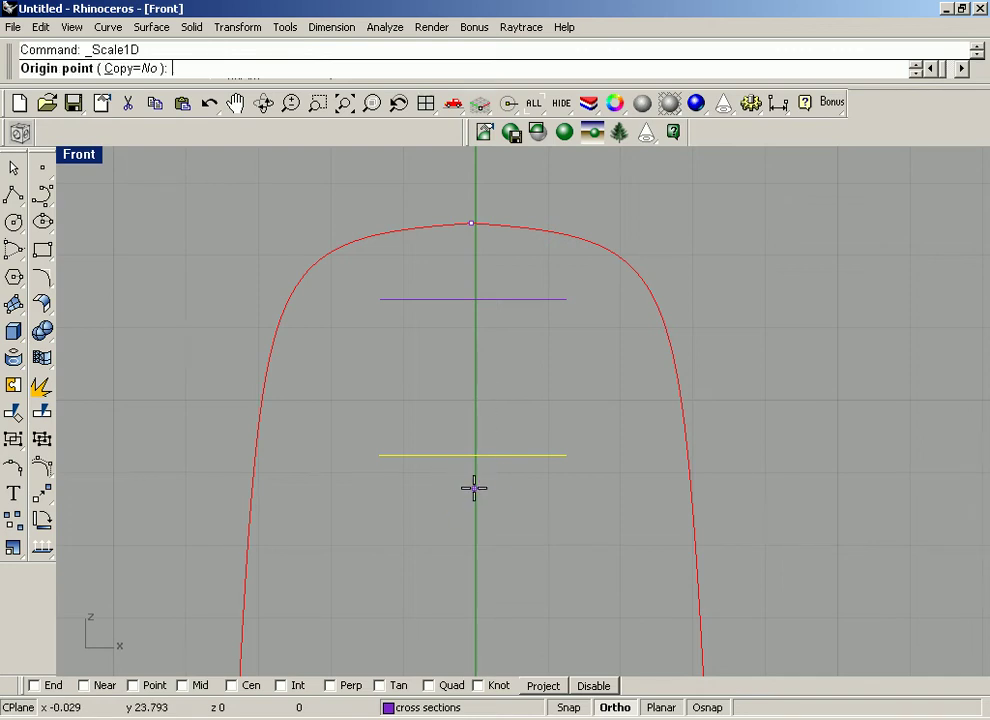
click(474, 488)
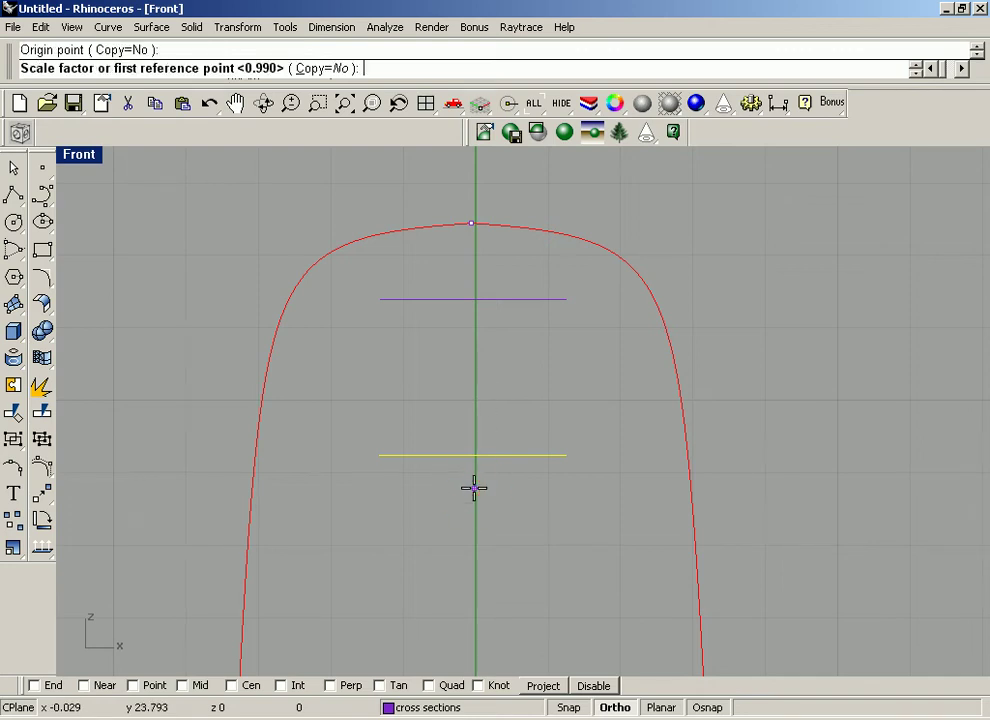
click(559, 488)
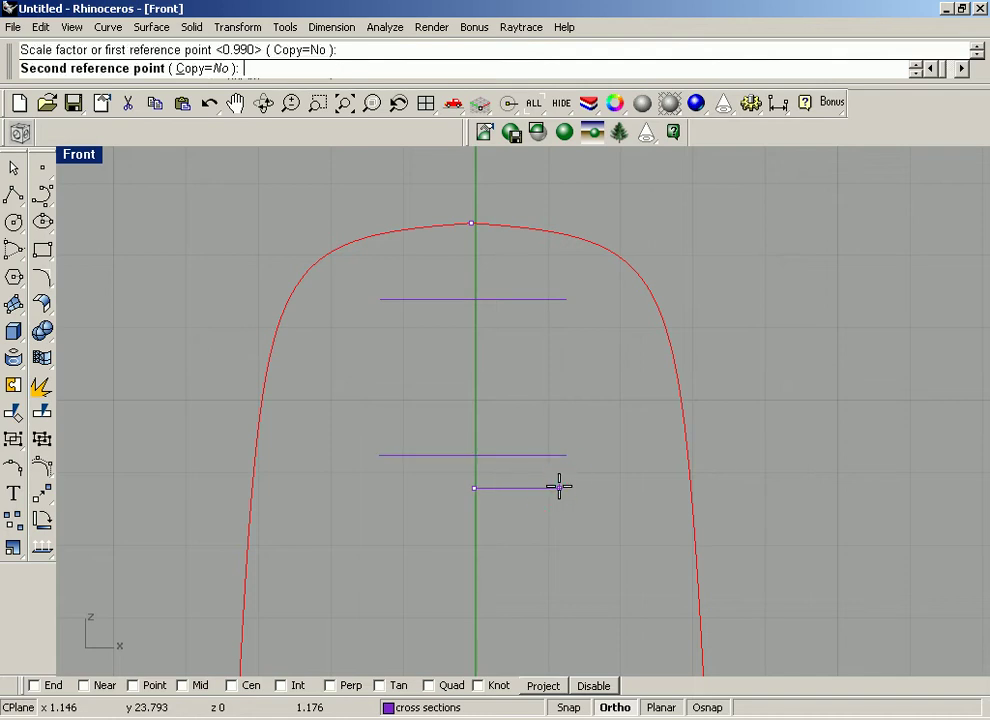
click(671, 490)
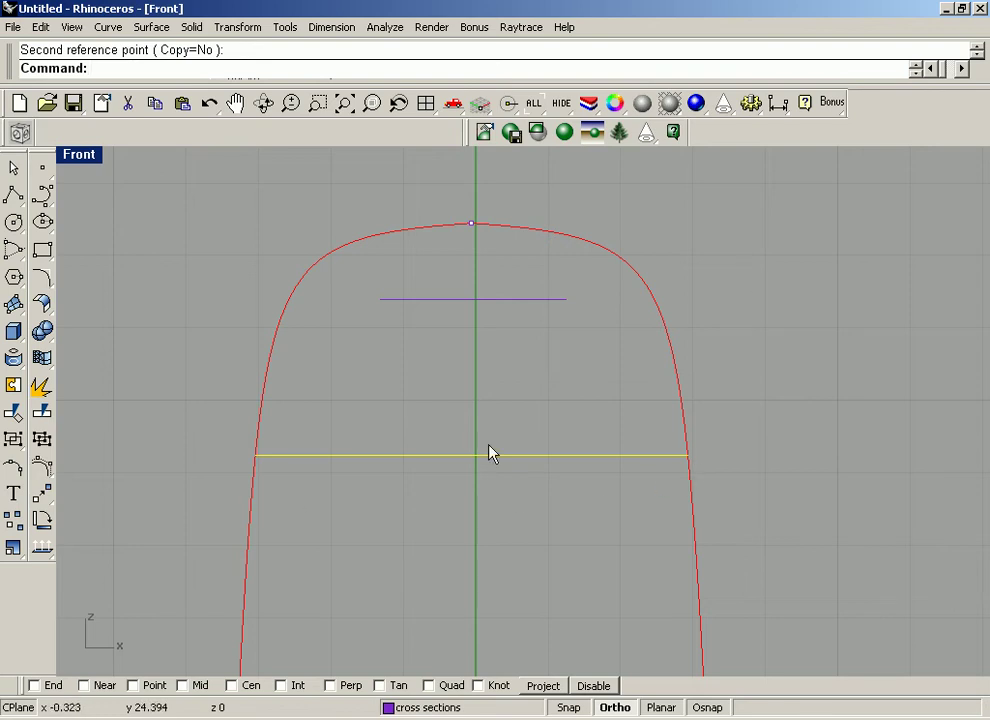
Step: Stretch the ellipse nearest the tip along x with Scale 1-D until it meets the profile curves, and return to the four-viewport layout
click(513, 300)
right_drag(527, 339, 527, 505)
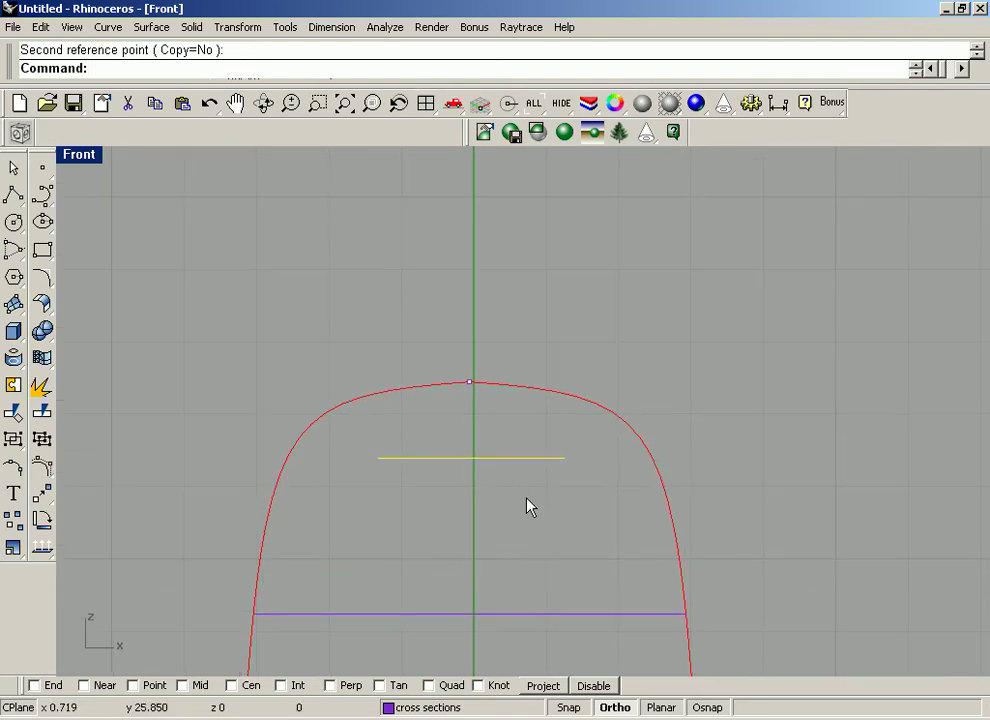
right_click(473, 492)
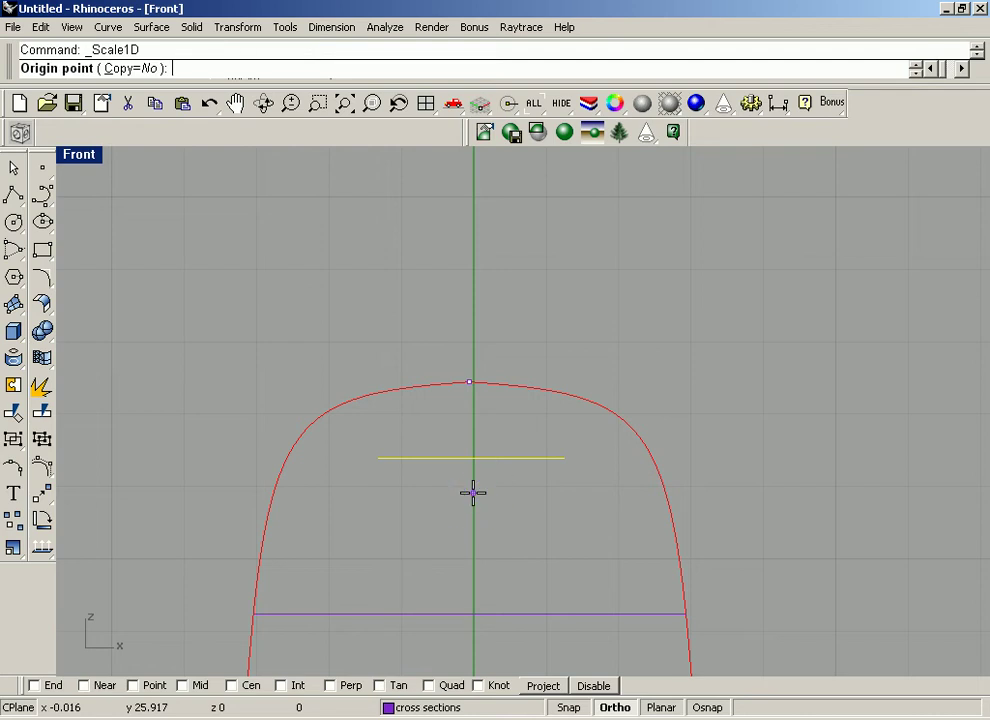
click(473, 492)
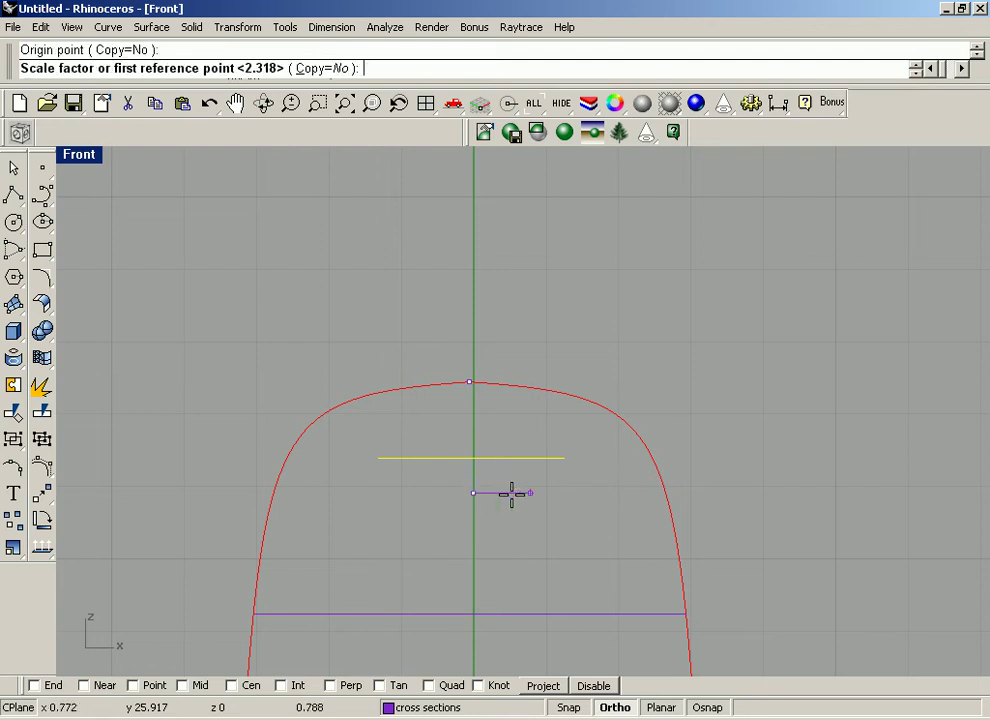
click(561, 494)
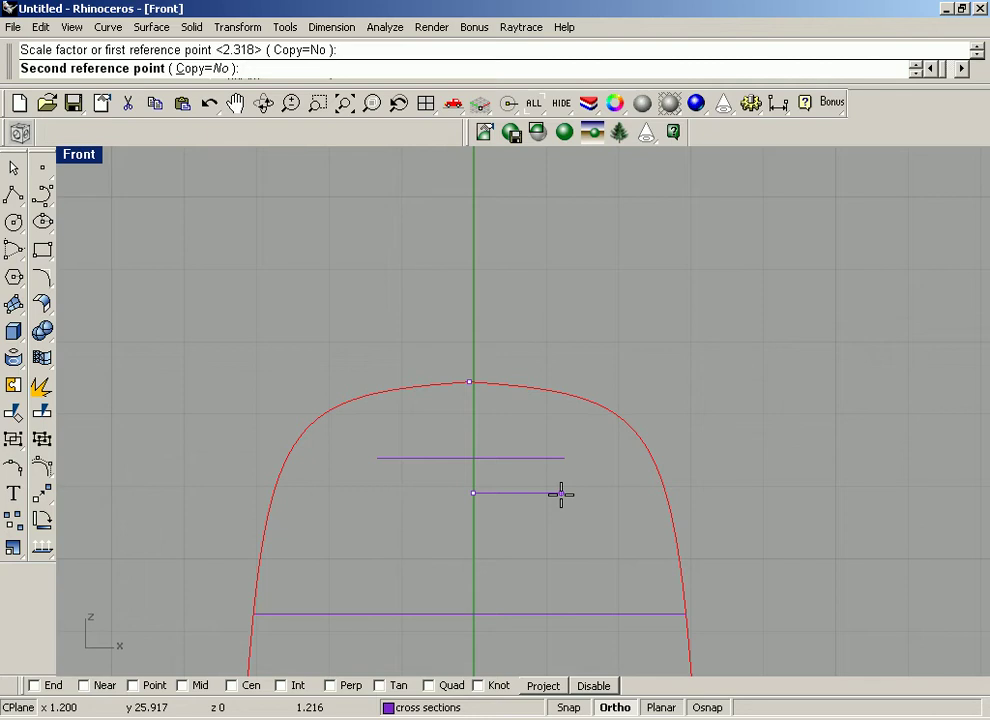
click(644, 494)
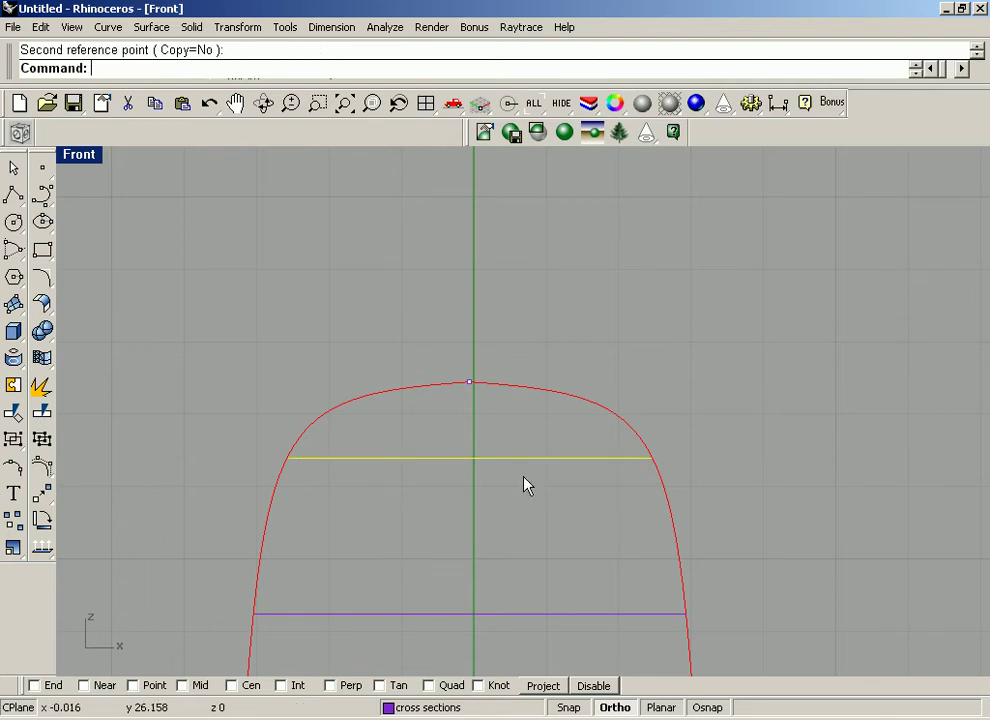
click(771, 214)
double_click(84, 156)
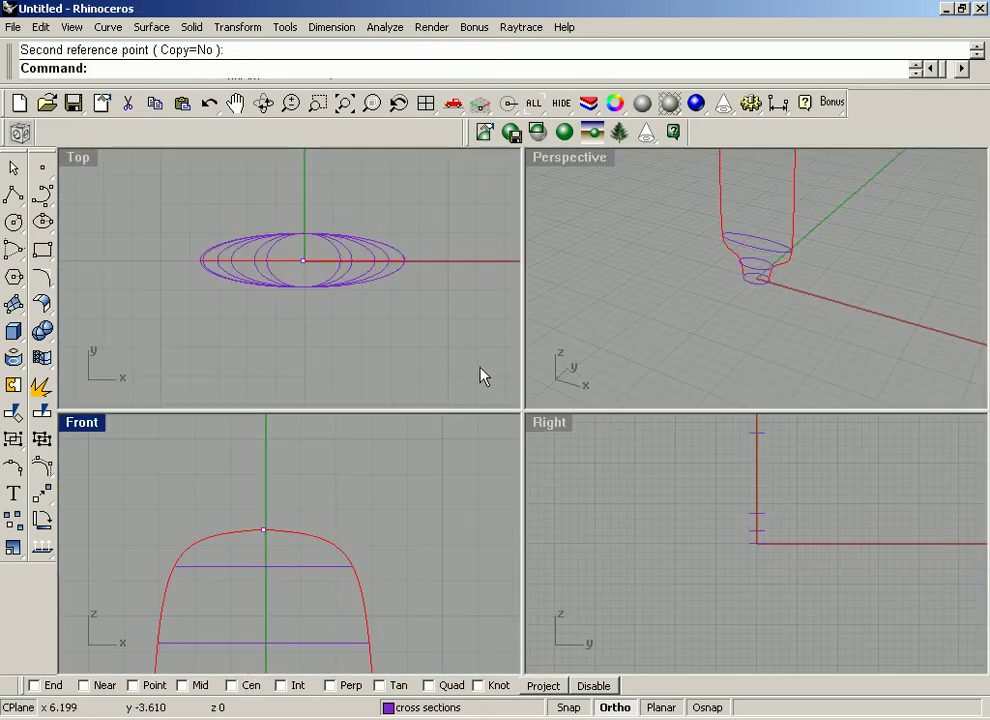
right_drag(654, 362, 688, 282)
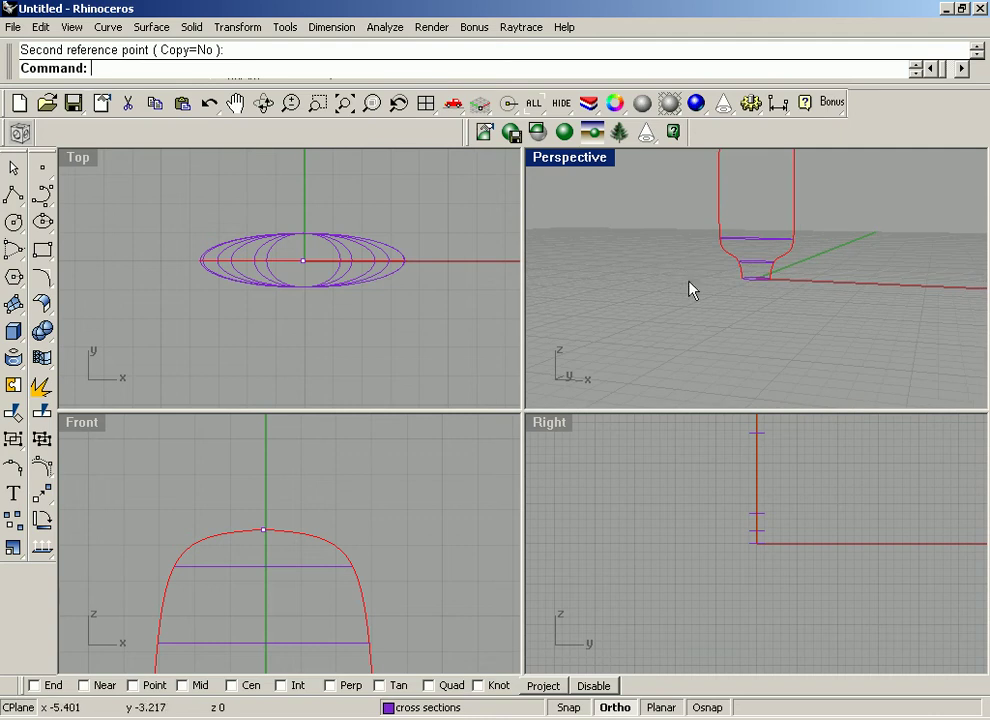
Step: Start a two-rail sweep using the two mirrored profile curves of the blade as rails
scroll(765, 245, down, 5)
right_drag(845, 243, 868, 294)
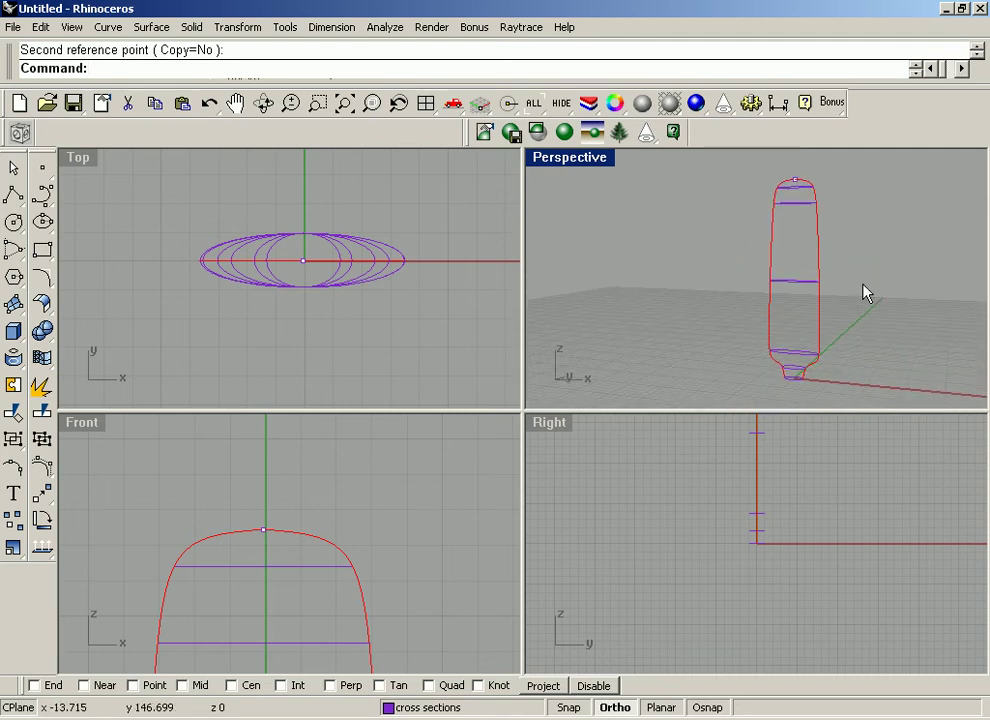
right_drag(736, 248, 756, 261)
scroll(470, 543, down, 3)
right_drag(464, 539, 427, 509)
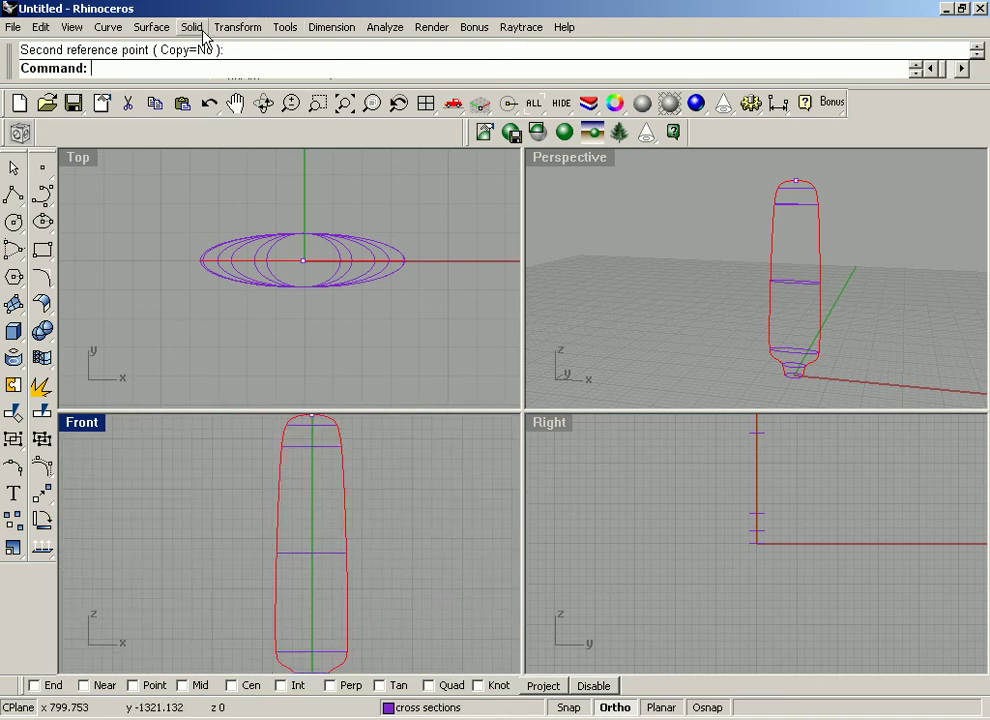
click(145, 27)
click(180, 96)
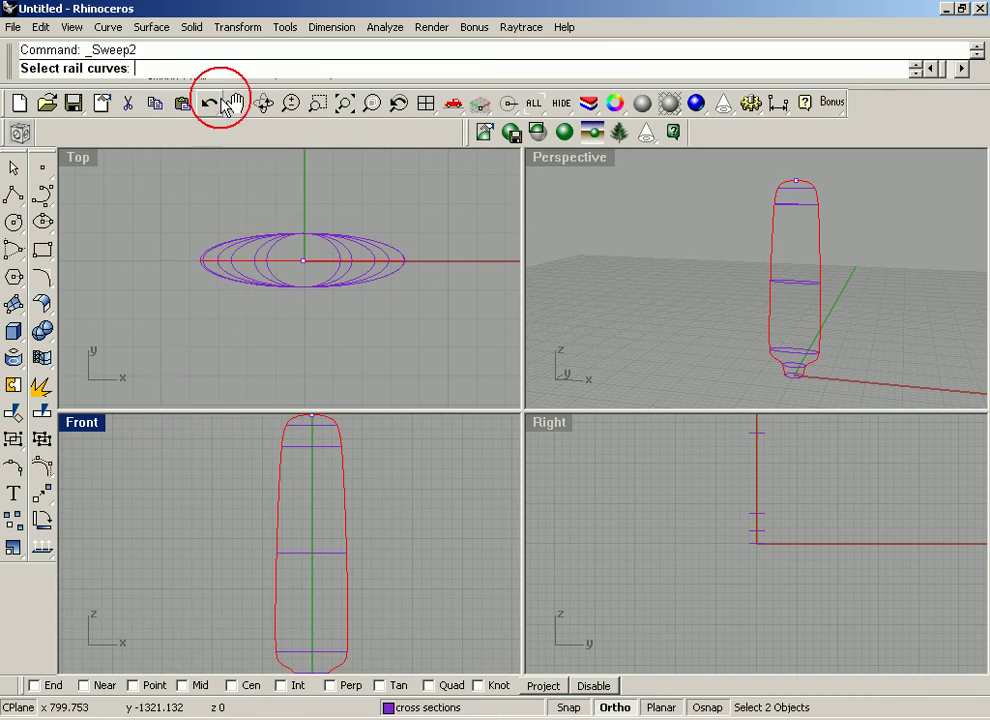
click(818, 252)
click(775, 247)
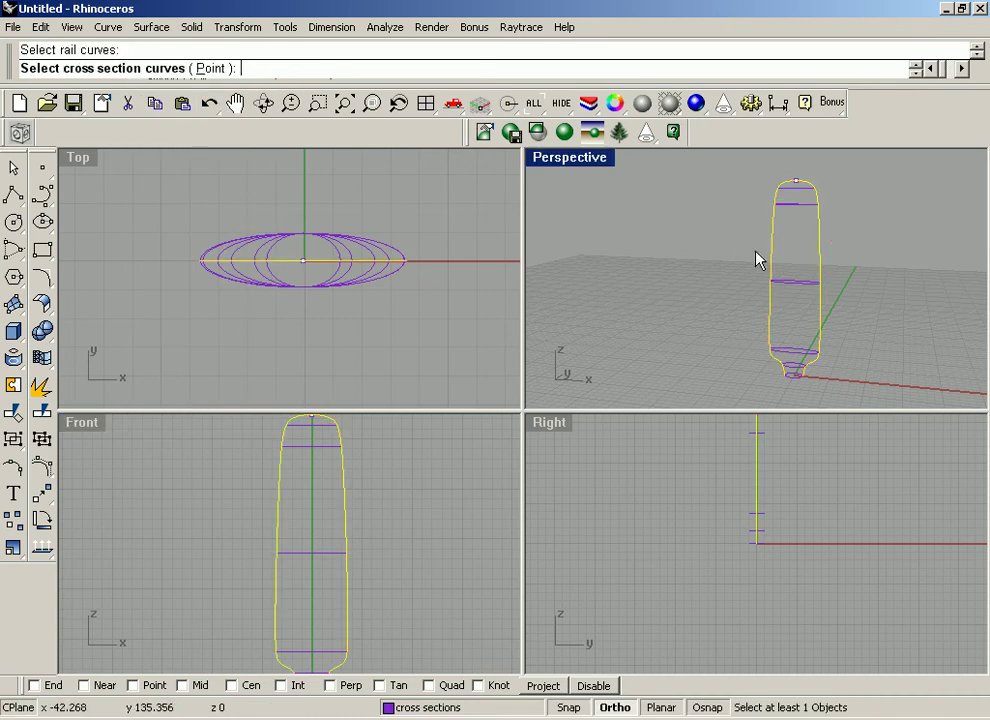
Step: Sweep the blade surface through the six ellipses from base to tip plus the tip point, keeping the seams and not simplifying the cross sections
click(798, 381)
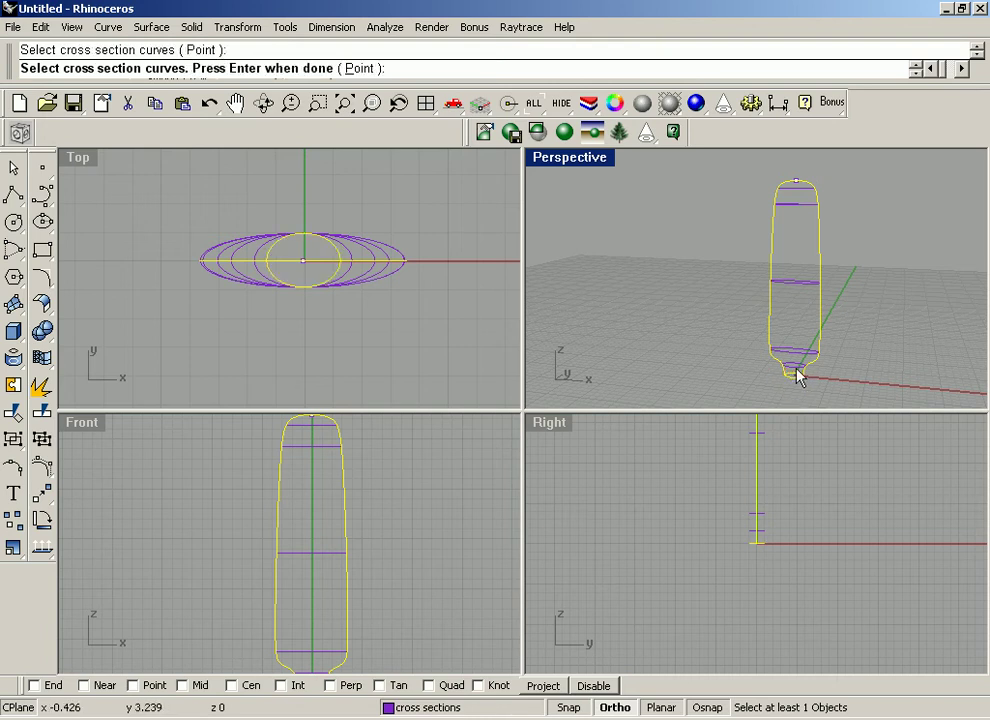
click(795, 353)
click(789, 349)
click(788, 281)
click(789, 202)
click(786, 192)
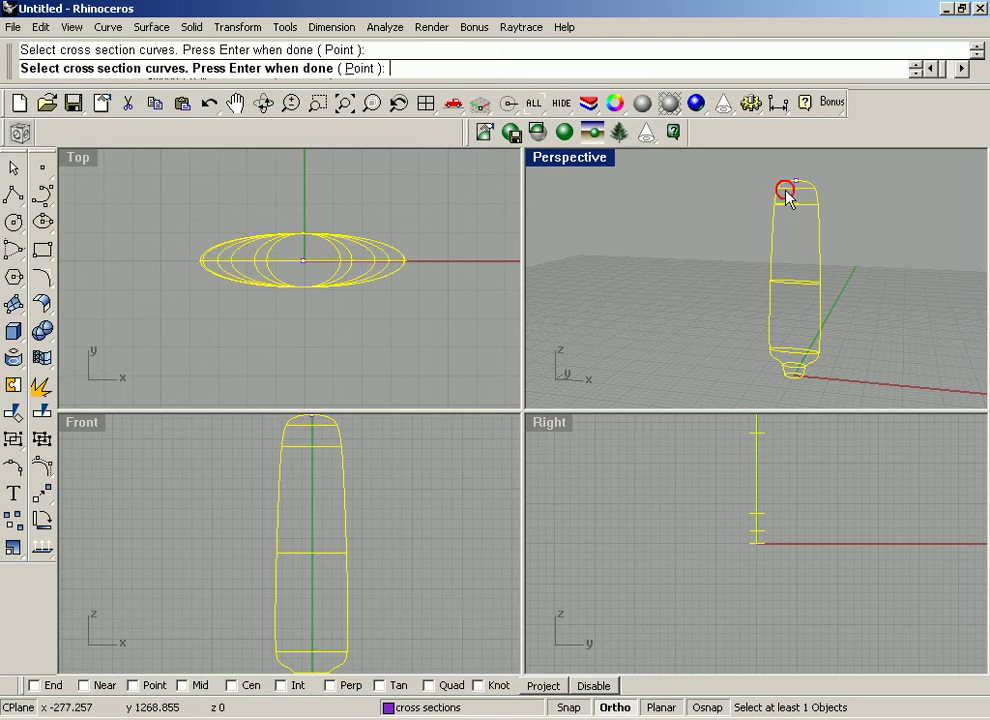
click(797, 182)
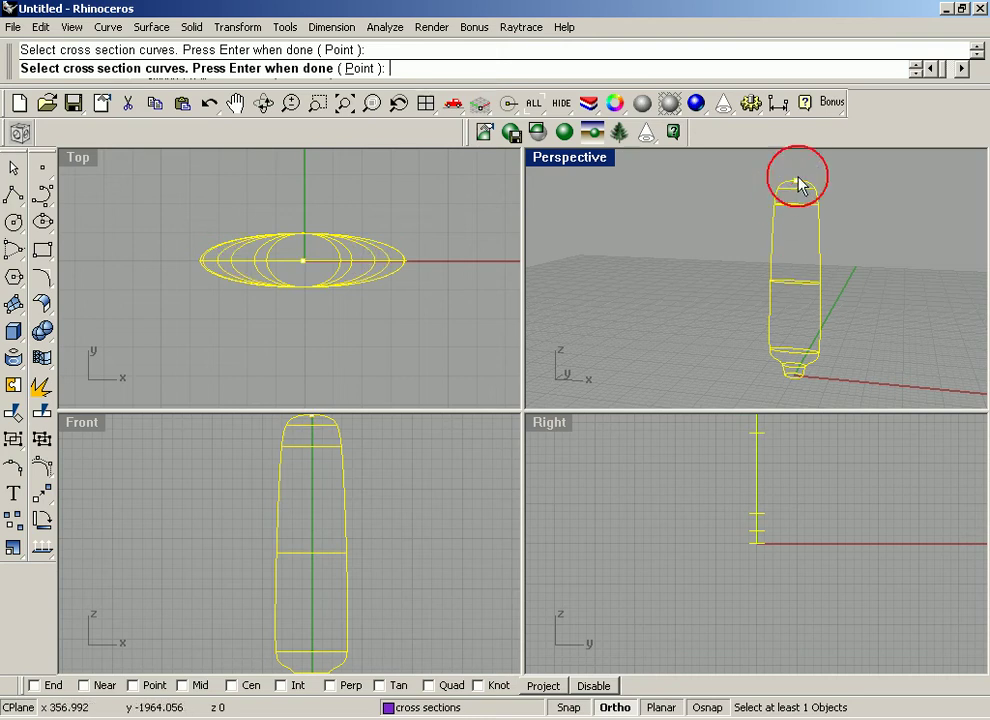
right_click(432, 365)
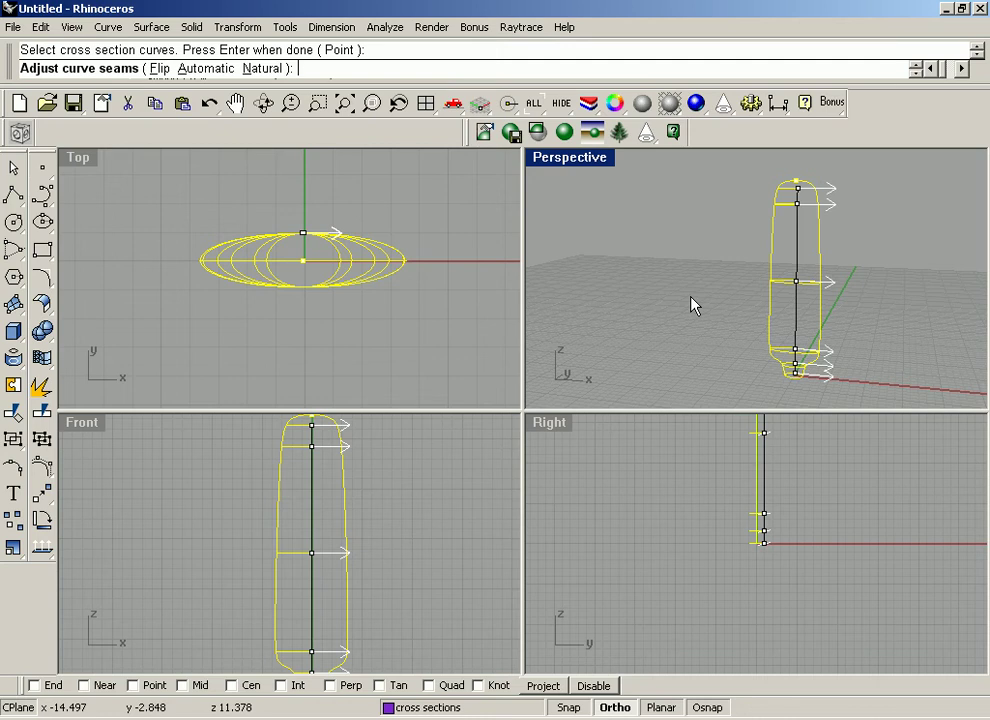
key(Return)
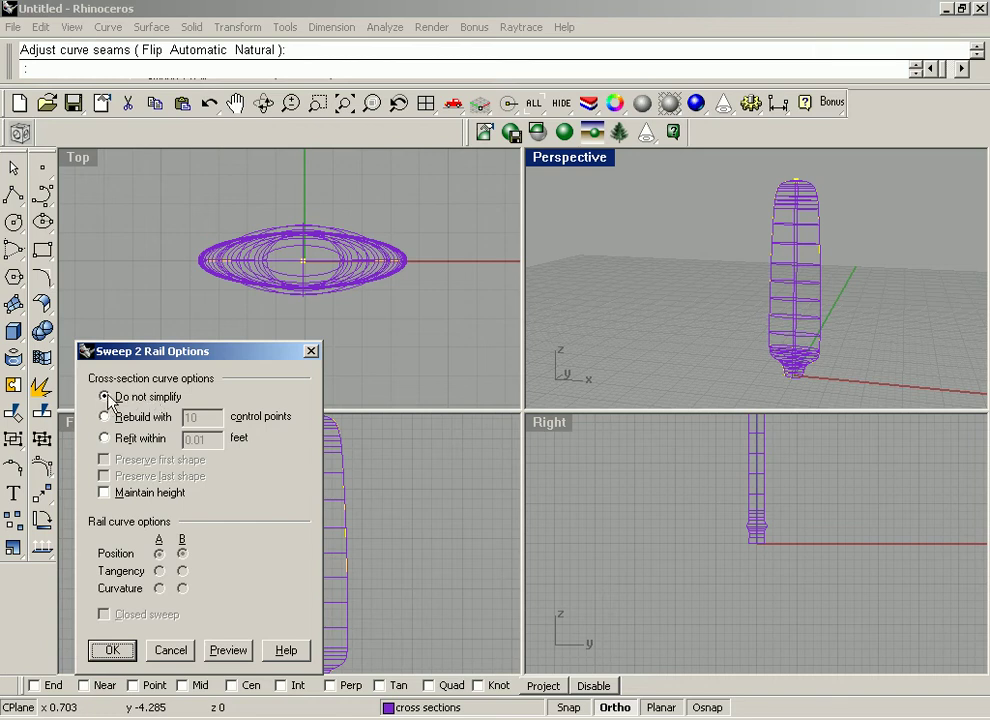
click(122, 651)
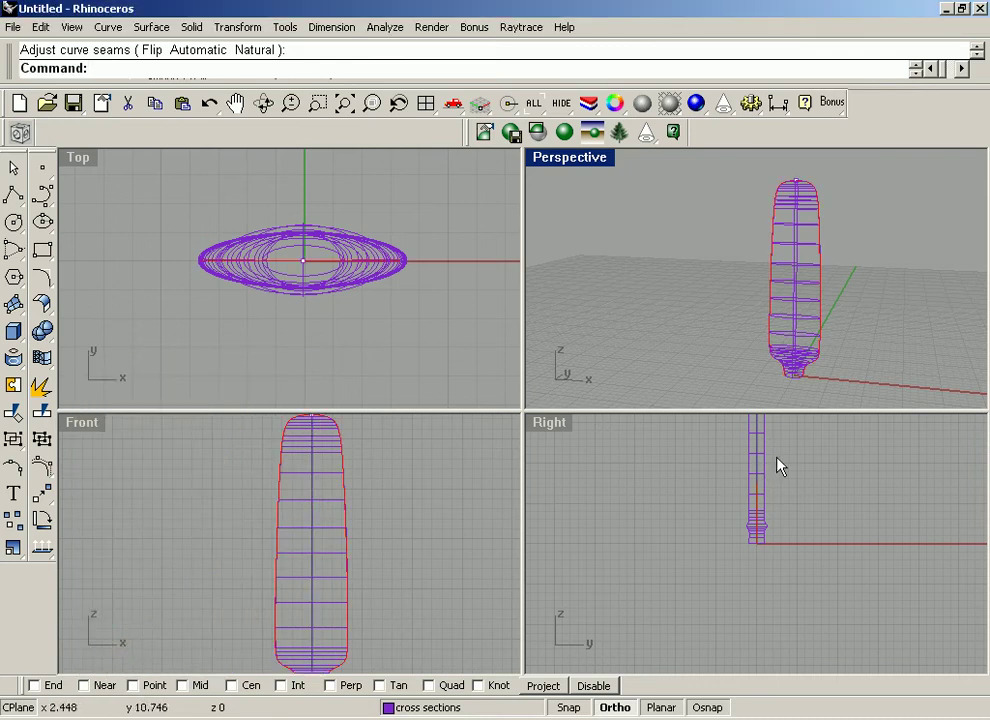
Step: Switch the perspective view to shaded display to show the swept blade surface
right_drag(679, 307, 658, 291)
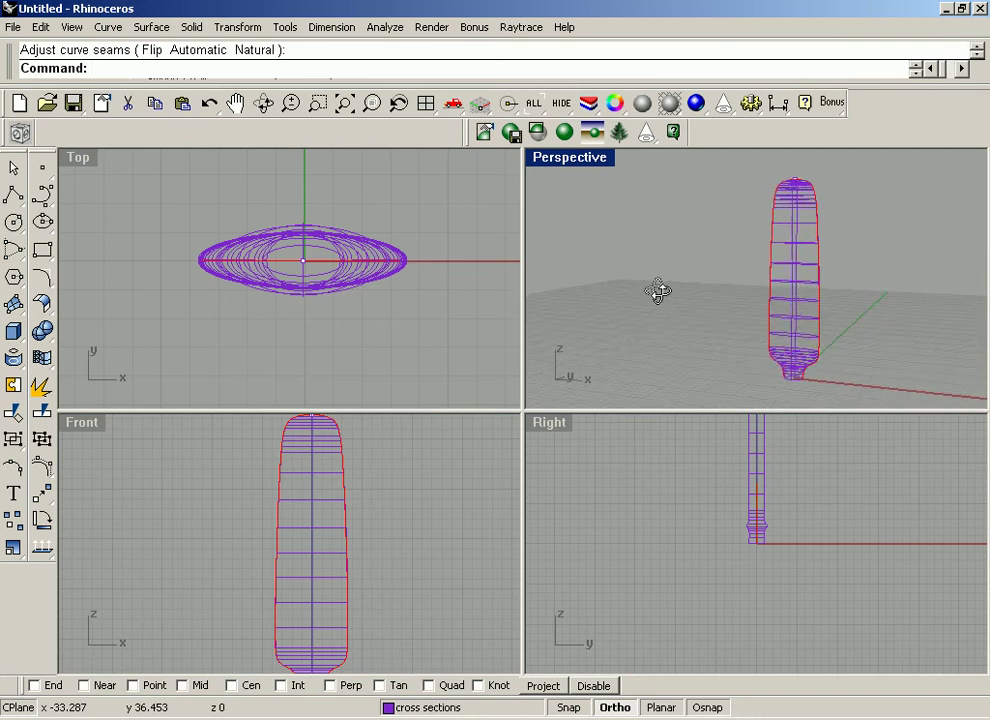
click(586, 158)
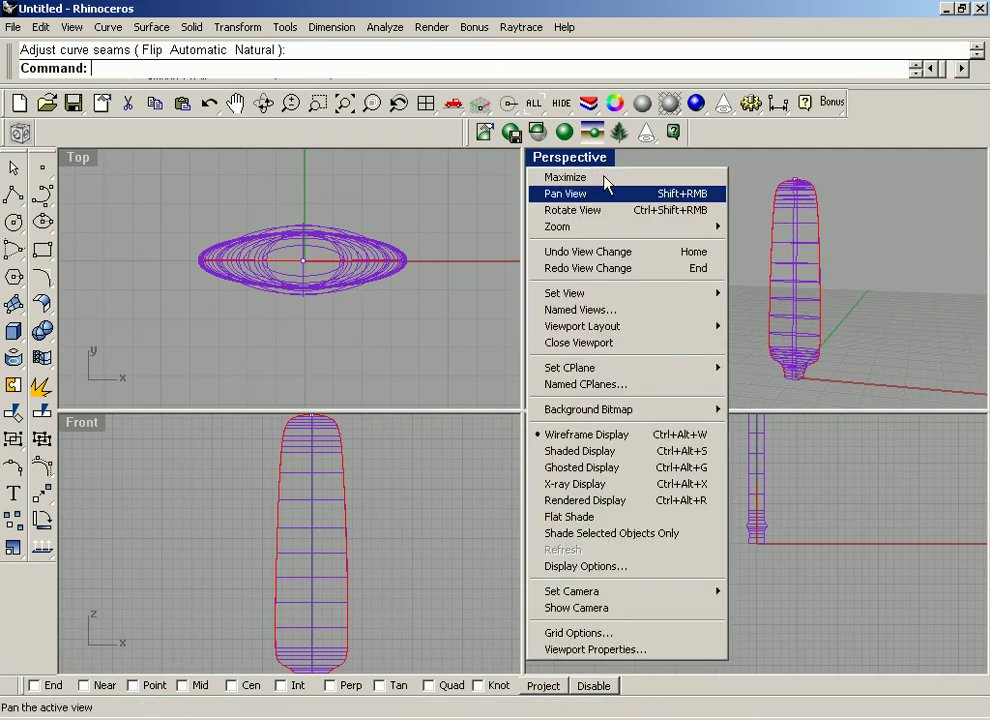
click(620, 452)
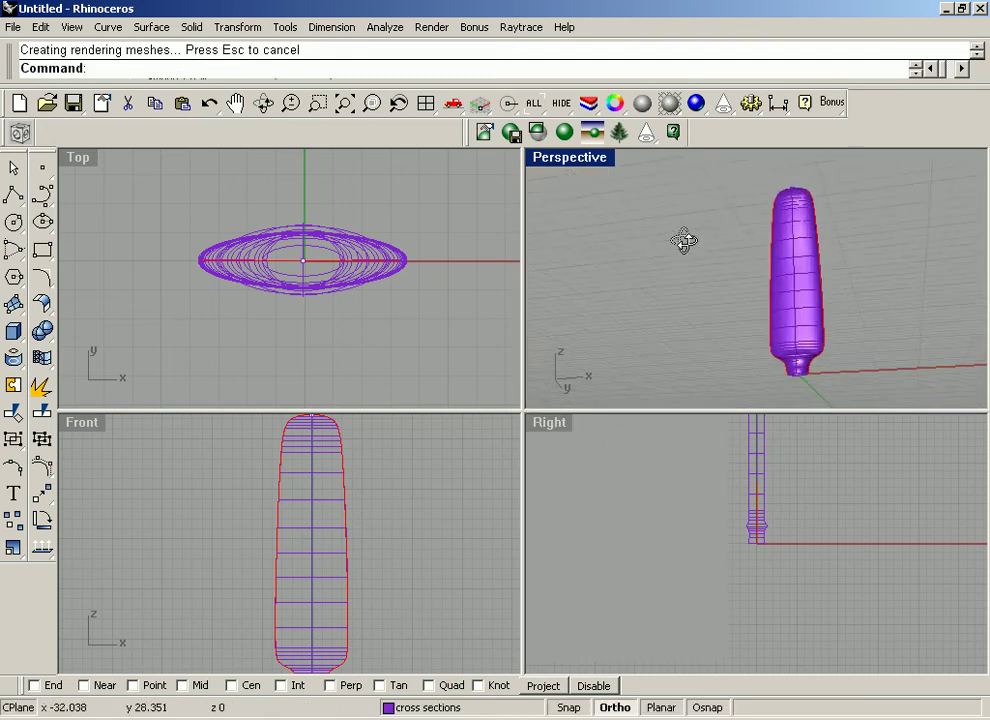
Step: Examine the blade surface's thickness bulge near the base from the side, in the shaded and right views
scroll(836, 373, up, 3)
right_drag(836, 373, 115, 347)
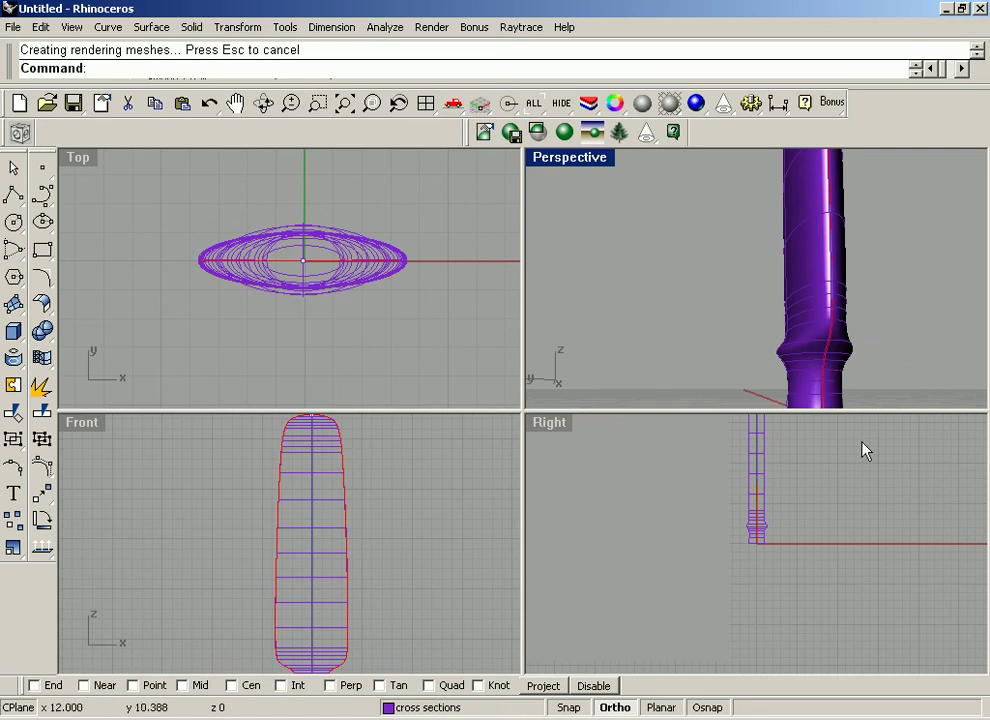
scroll(845, 500, up, 5)
right_drag(747, 521, 855, 527)
scroll(820, 528, up, 3)
right_drag(785, 530, 762, 453)
click(716, 287)
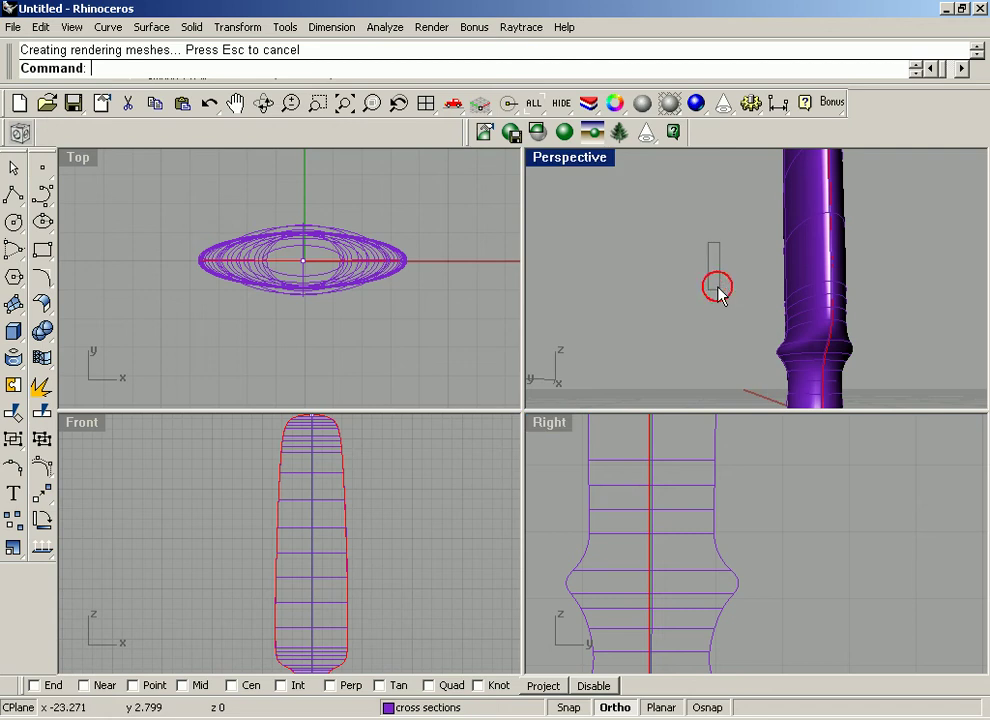
right_drag(731, 289, 685, 261)
right_drag(622, 275, 860, 228)
right_drag(813, 320, 835, 338)
Step: Turn on the control points of the swept blade surface and frame the bulge near the base in the right view
click(672, 490)
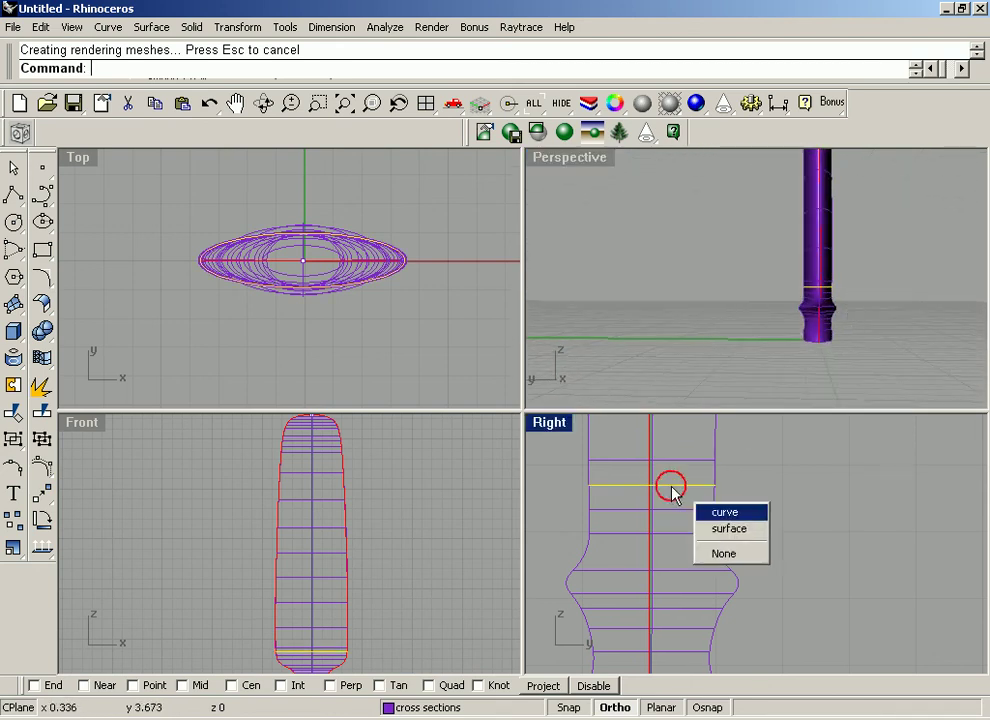
click(749, 530)
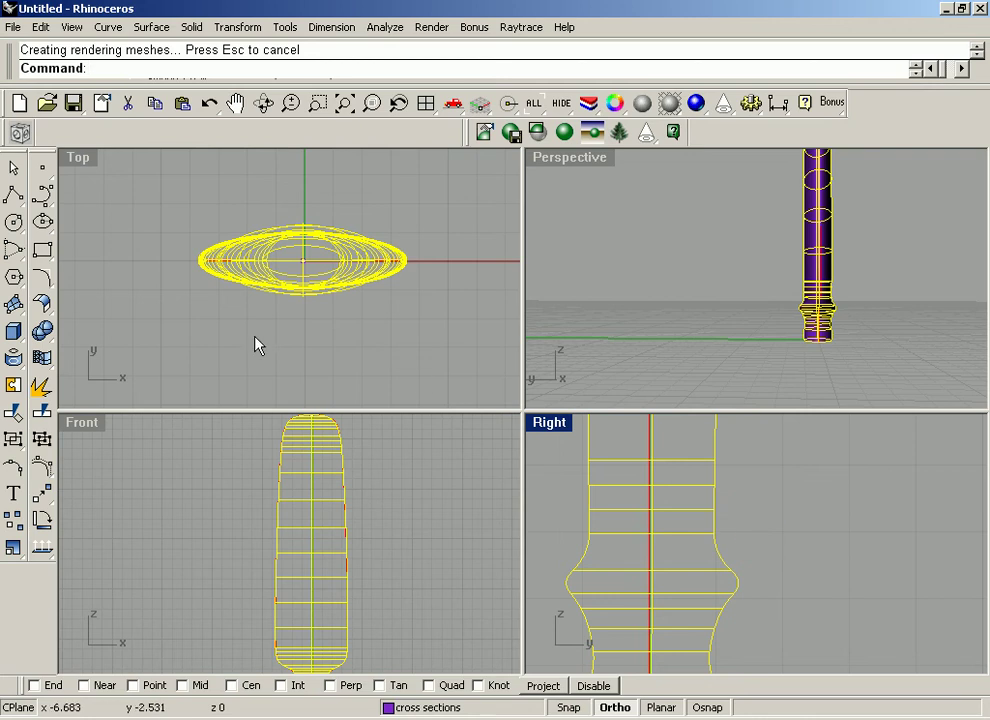
click(40, 358)
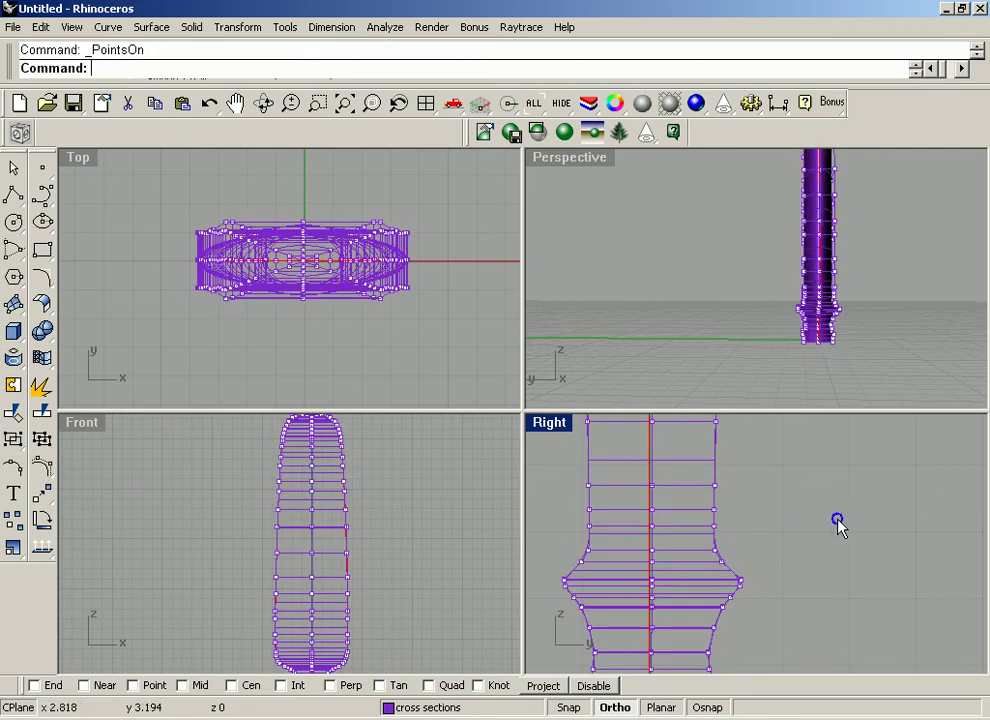
right_drag(838, 527, 939, 473)
right_drag(906, 566, 878, 561)
scroll(878, 546, up, 4)
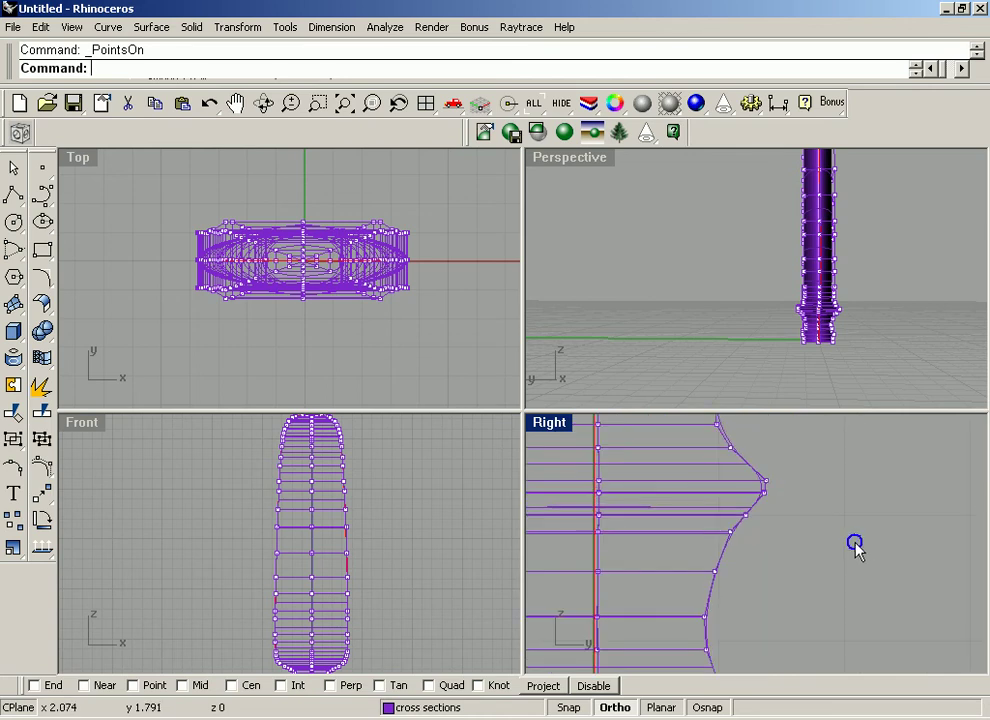
scroll(853, 548, down, 2)
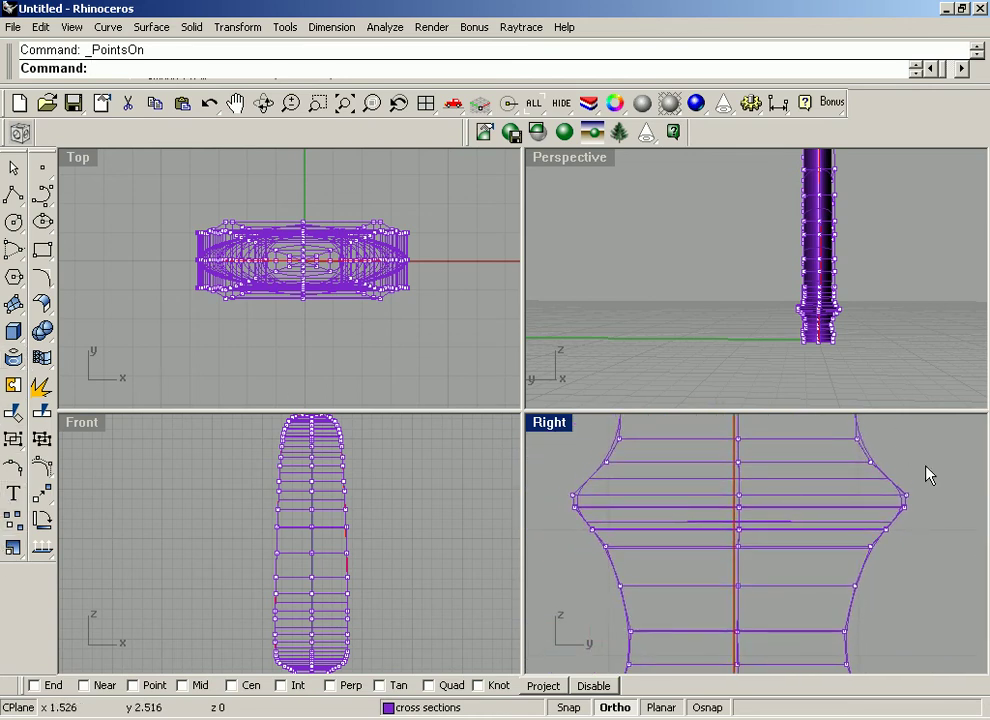
Step: Select the outermost control points on both sides of the bulge near the blade's base
drag(926, 485, 890, 514)
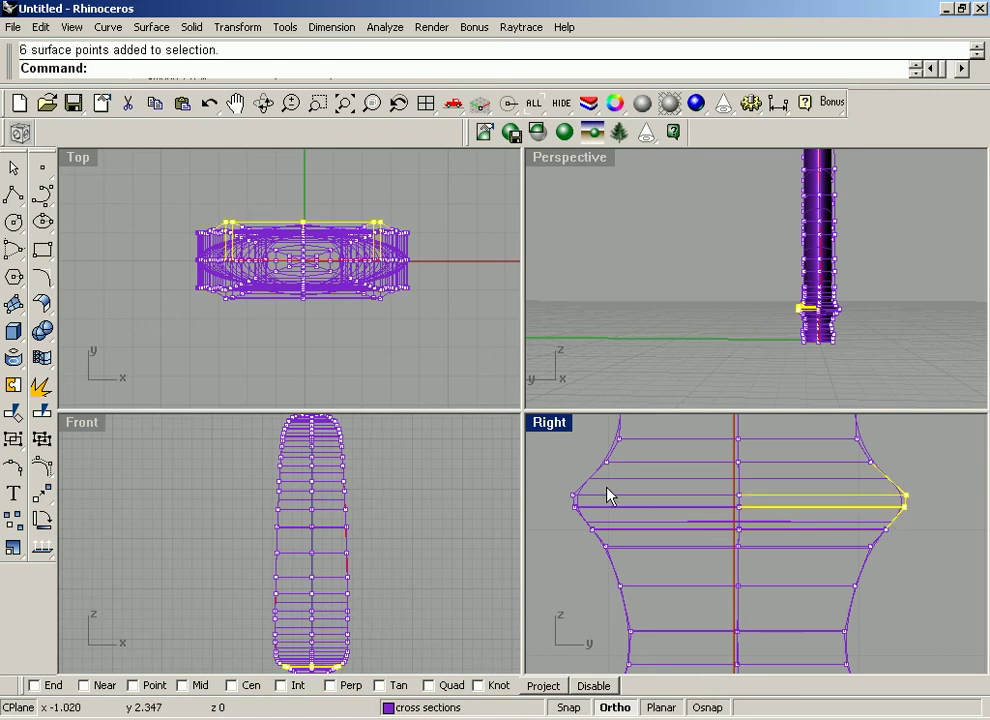
shift+drag(614, 491, 560, 528)
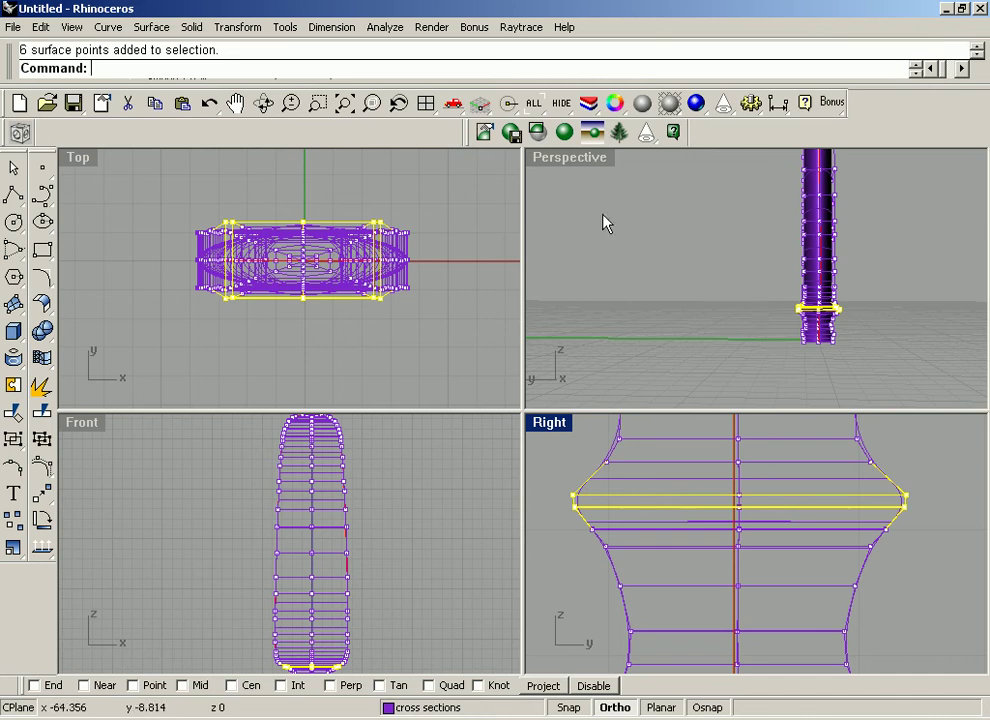
click(248, 30)
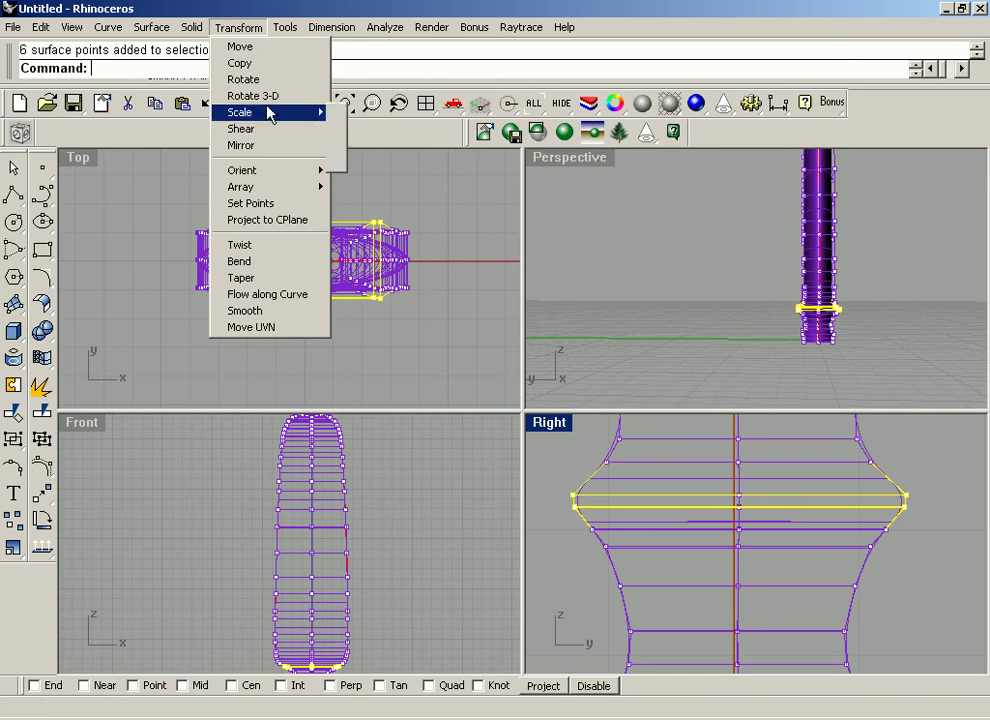
mouse_move(270, 113)
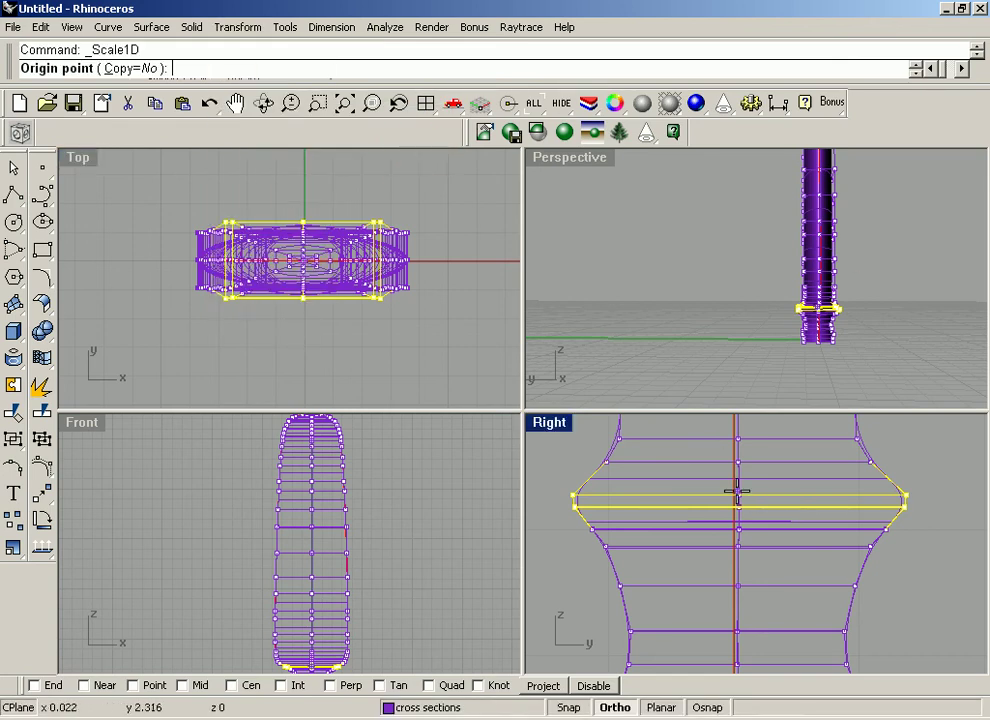
key(Escape)
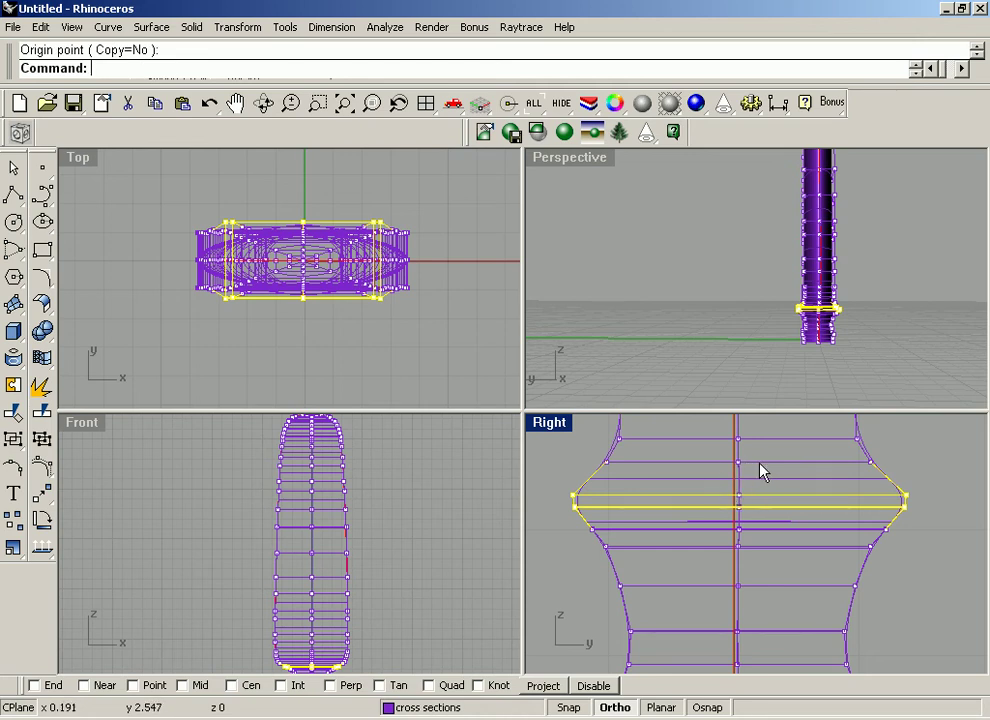
Step: Scale the selected bulge points inward across the blade's thickness with Scale 1-D by about 0.895 from the centre line, and deselect them
click(240, 27)
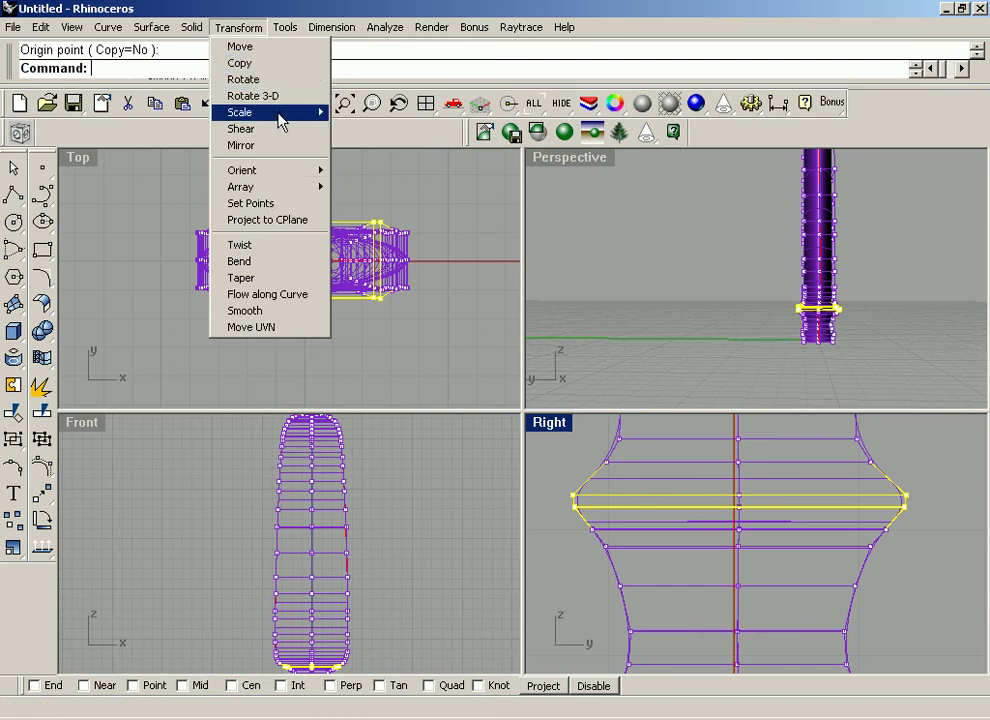
mouse_move(280, 119)
click(366, 145)
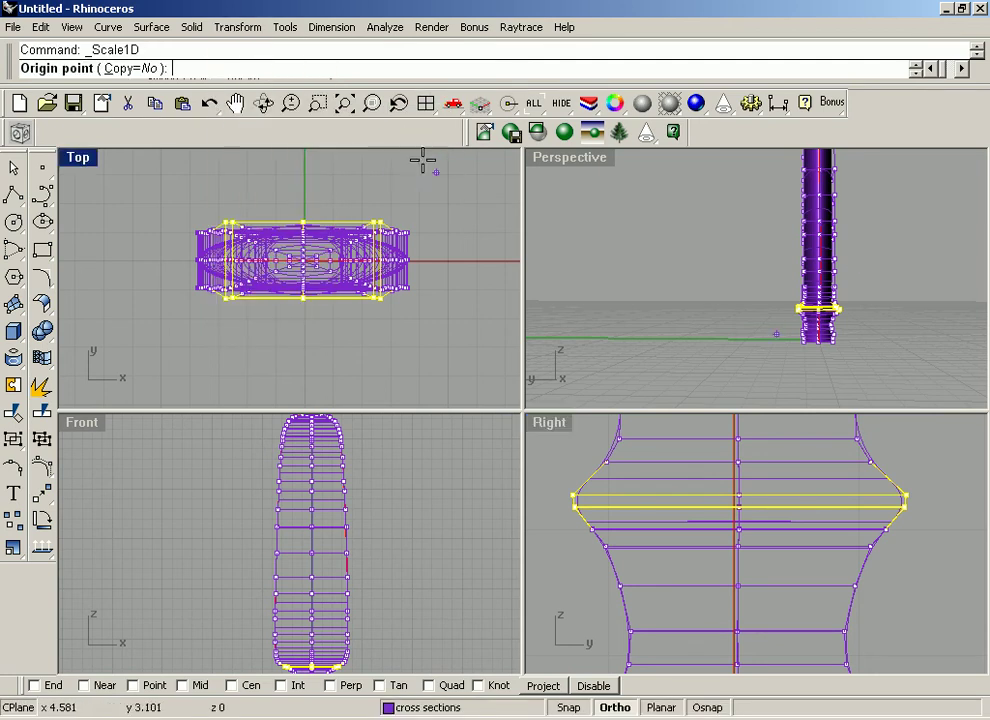
click(738, 476)
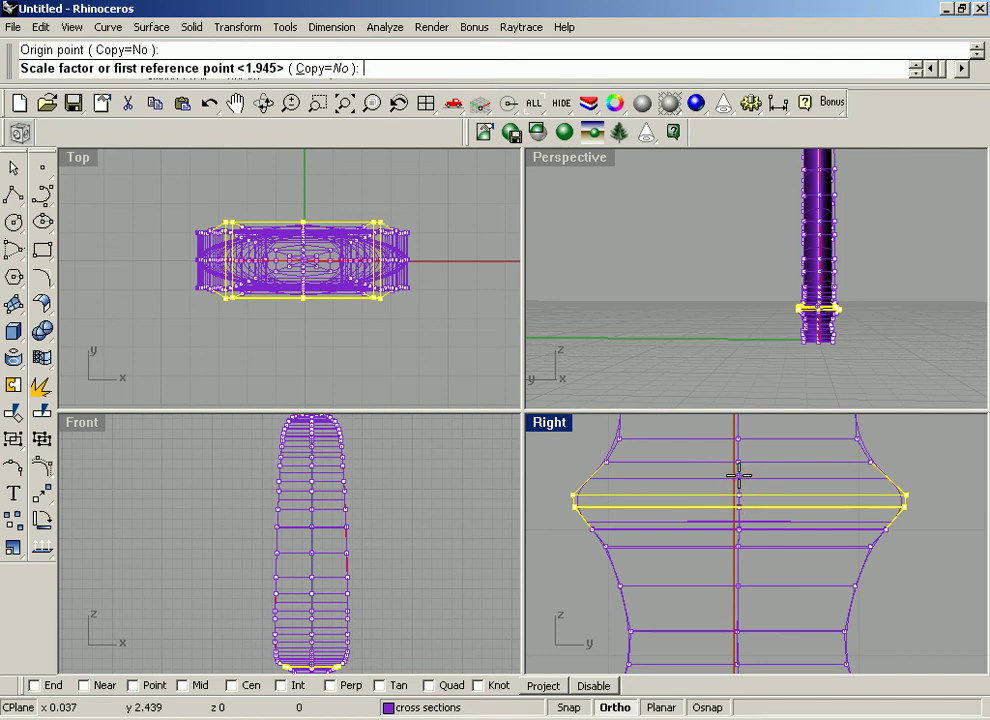
click(858, 479)
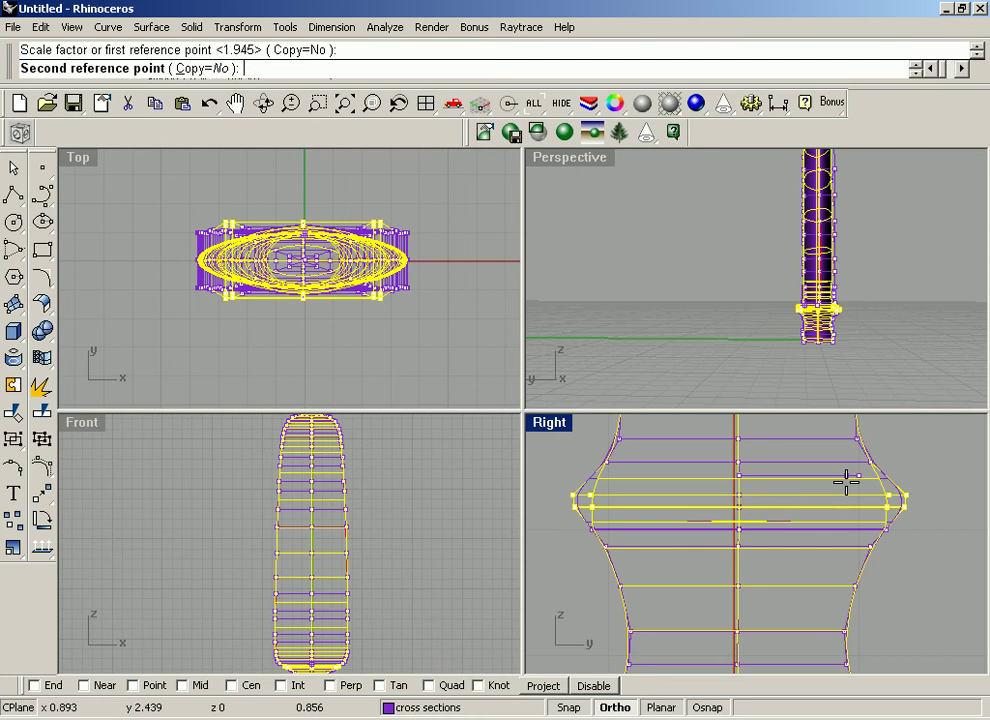
click(846, 482)
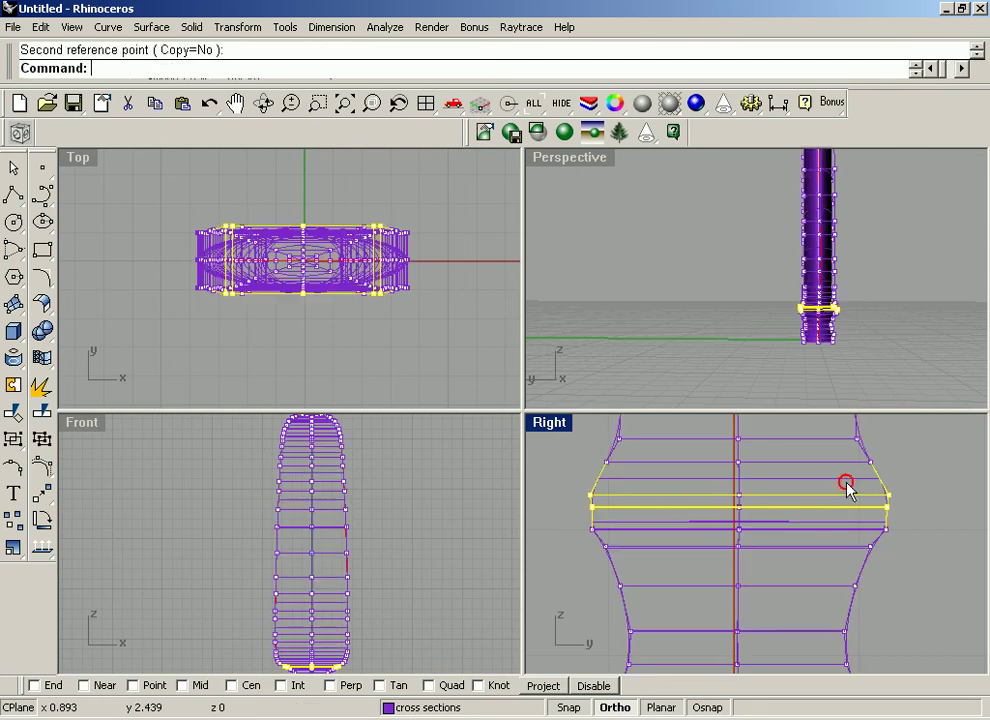
click(920, 484)
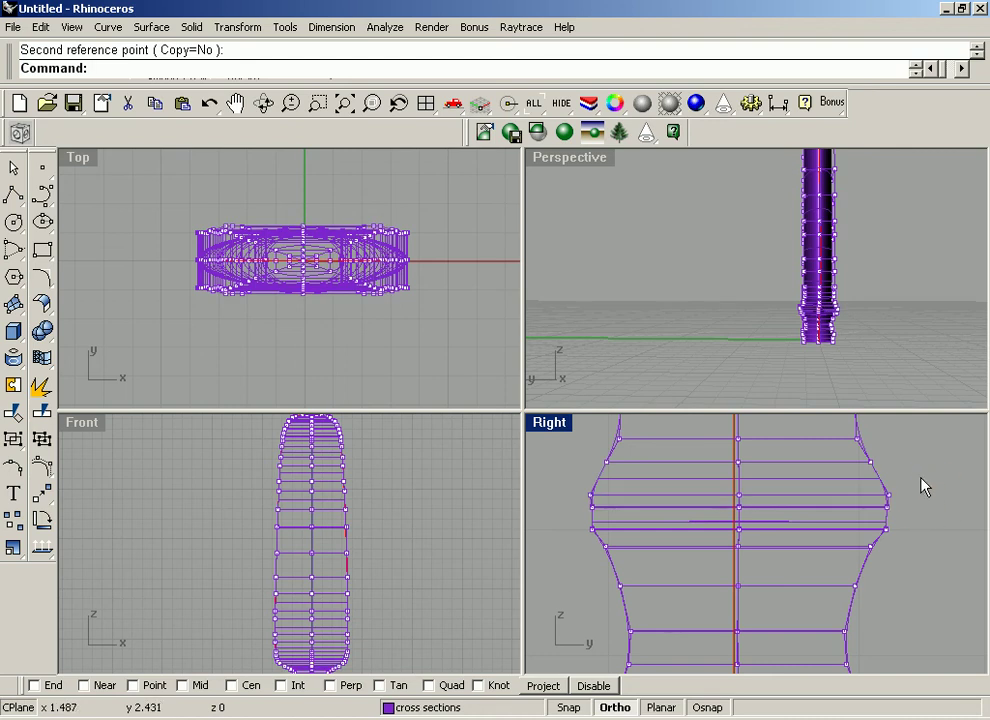
Step: Scale the outermost control points on both sides of the root bulge inward with Scale 1-D by about 0.89 and turn the points off
drag(882, 545, 880, 538)
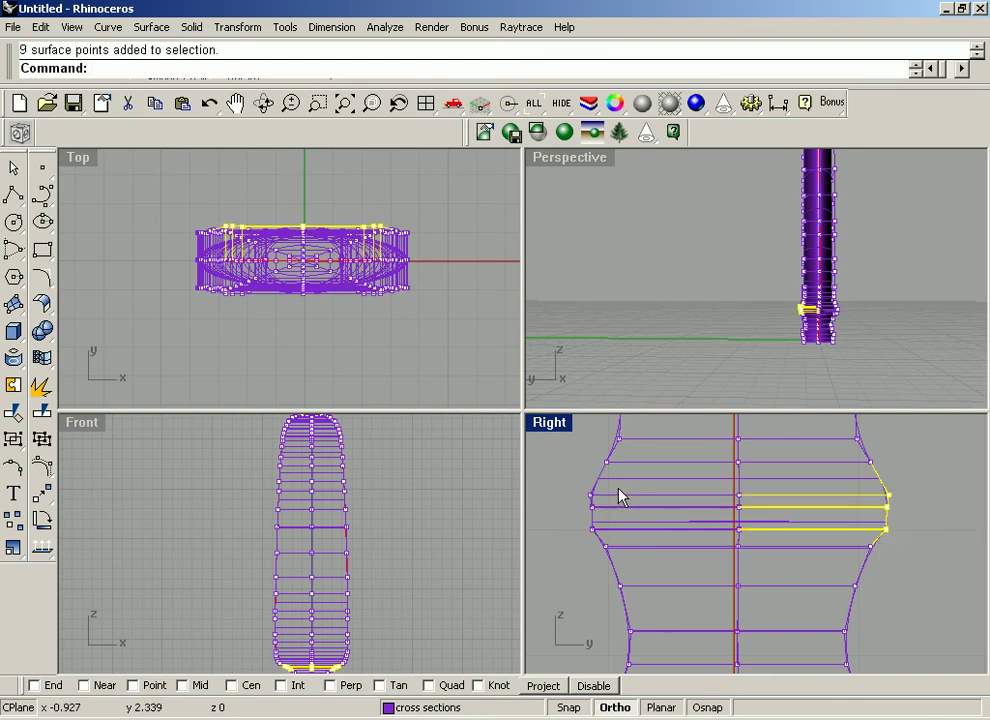
drag(619, 490, 577, 543)
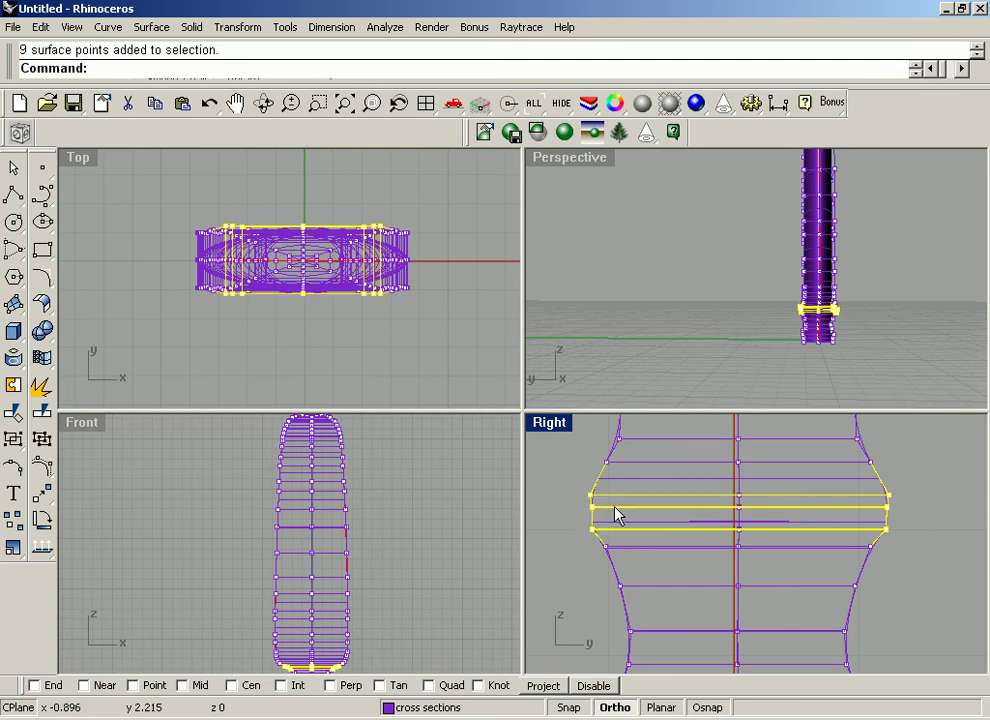
right_click(767, 460)
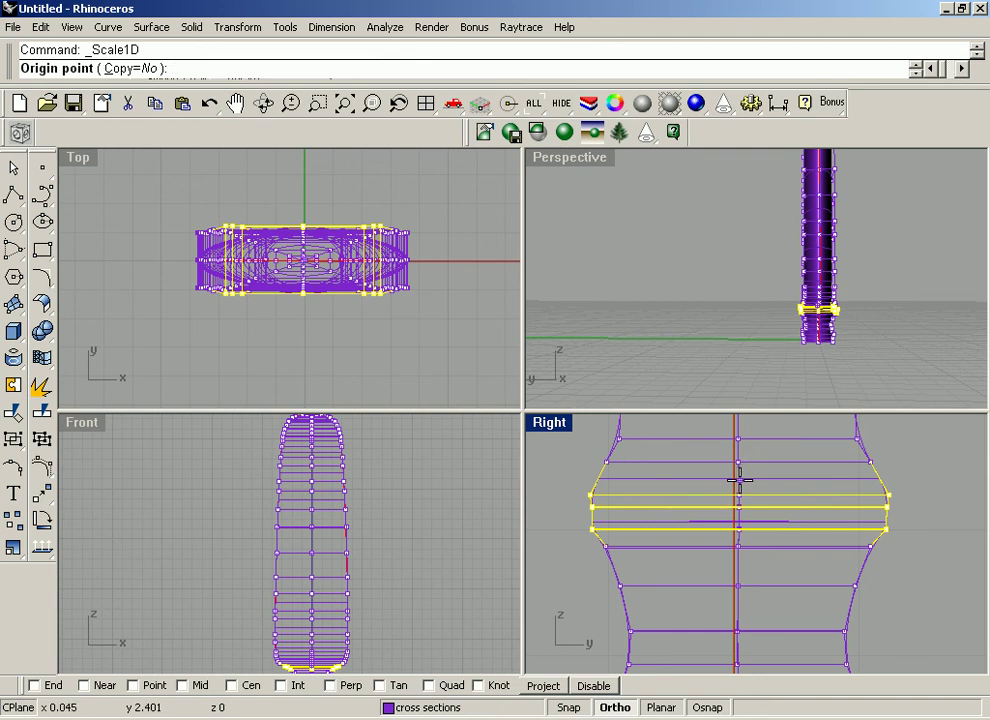
click(738, 481)
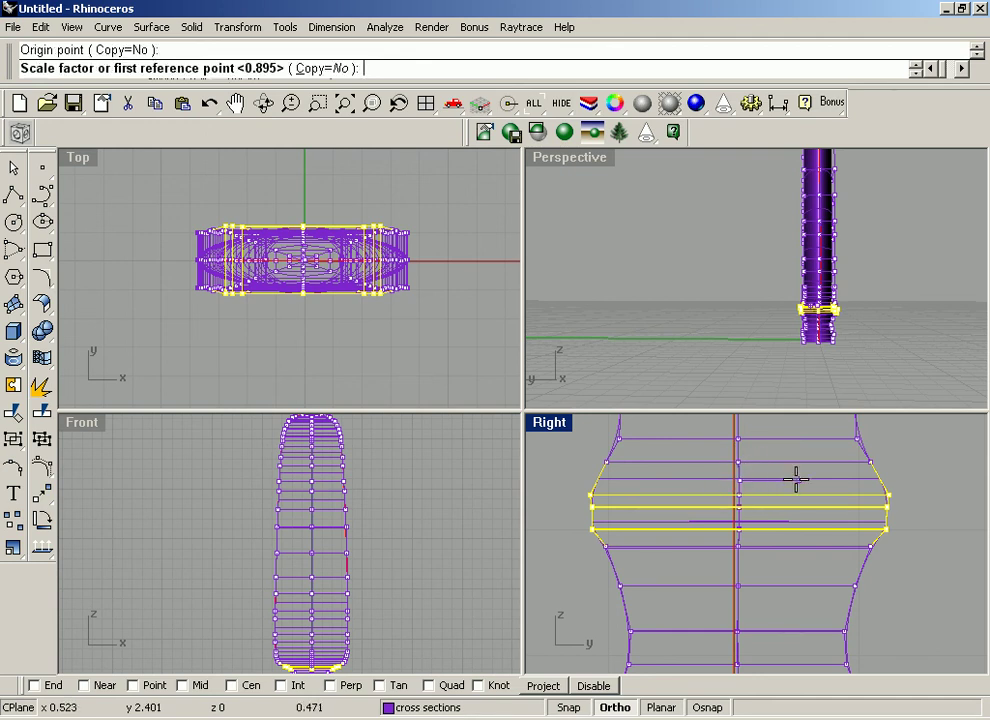
click(862, 479)
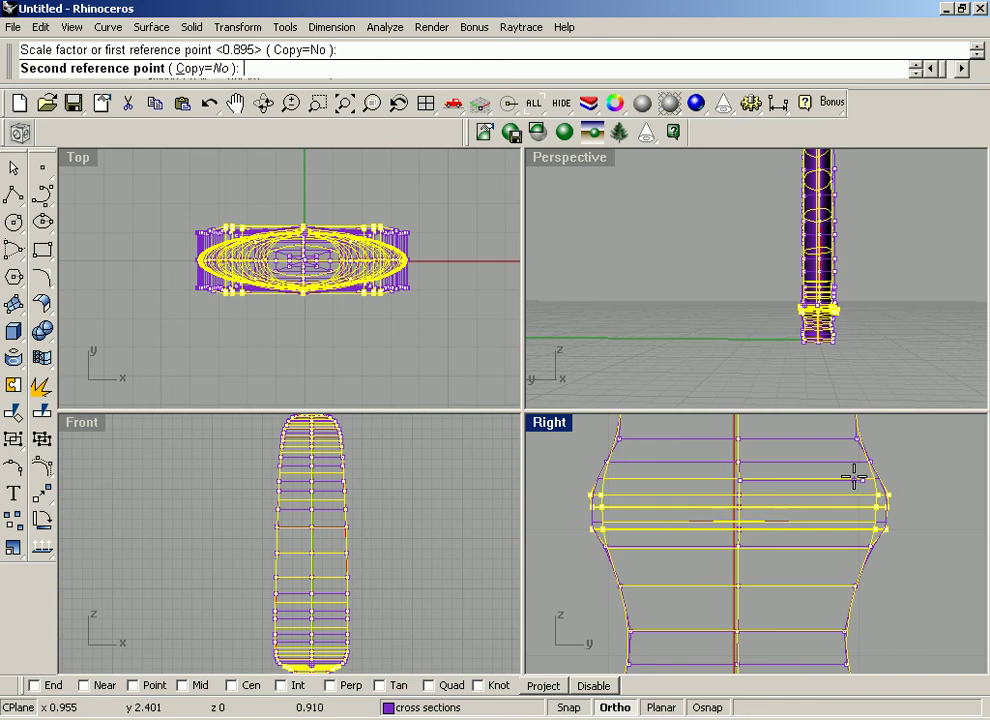
click(848, 478)
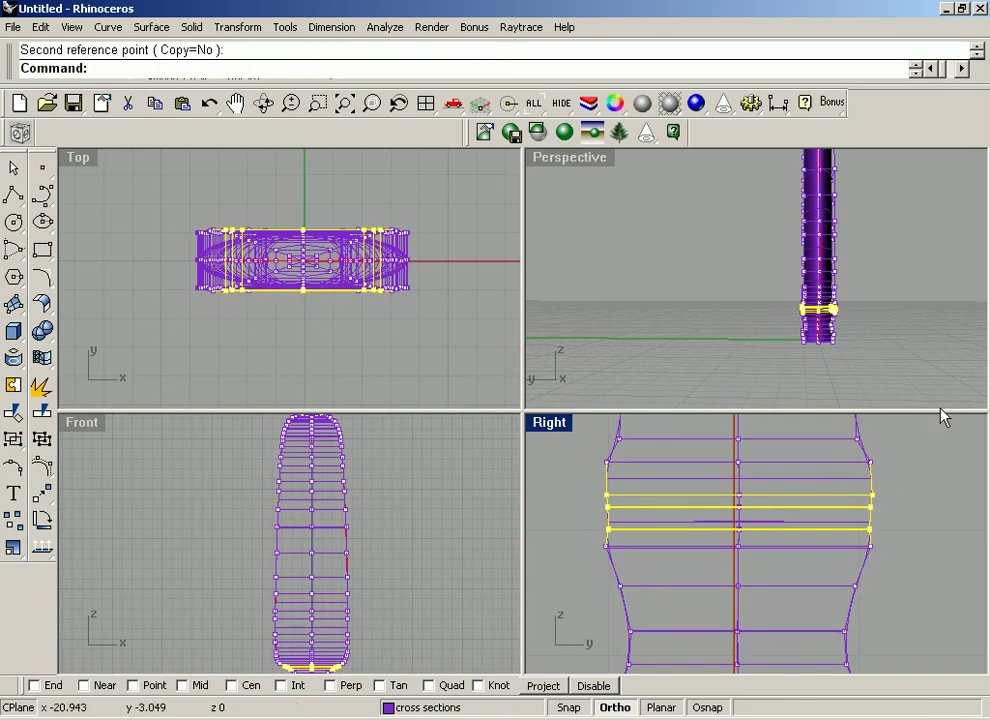
click(697, 318)
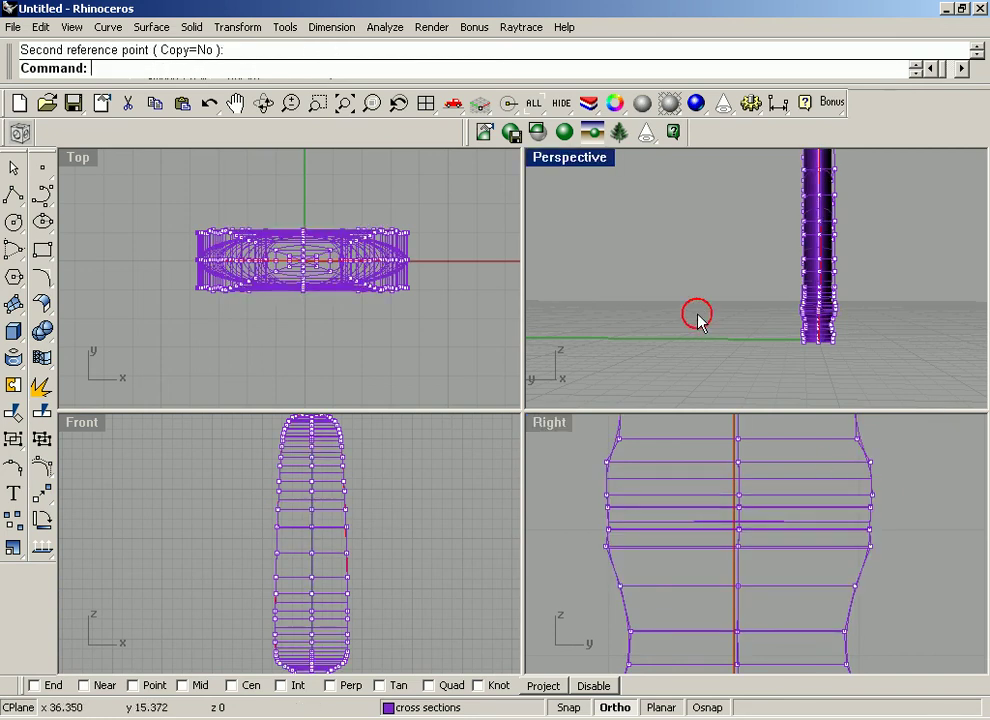
click(41, 465)
Step: Set the document's render mesh quality to Smooth & slower
right_drag(601, 336, 382, 314)
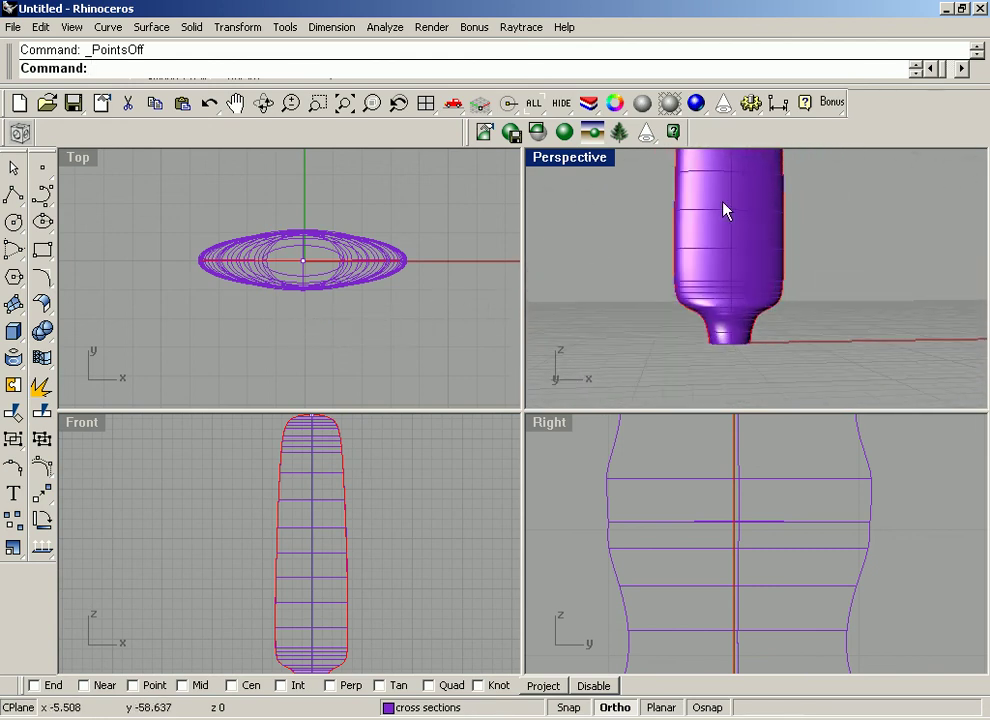
right_drag(634, 334, 555, 335)
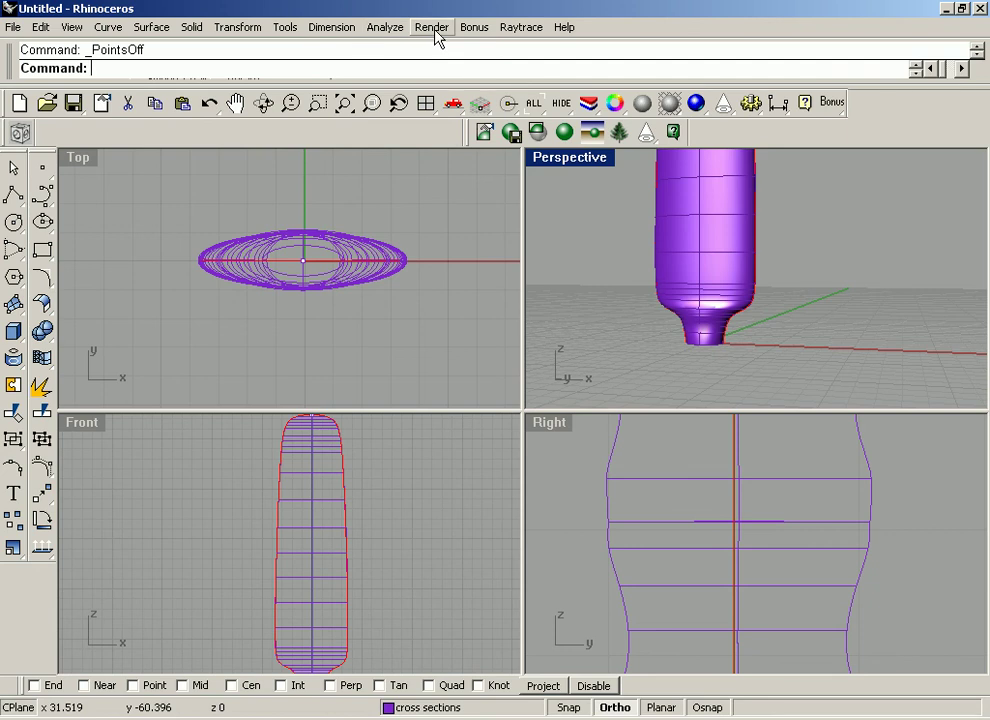
click(432, 28)
click(488, 221)
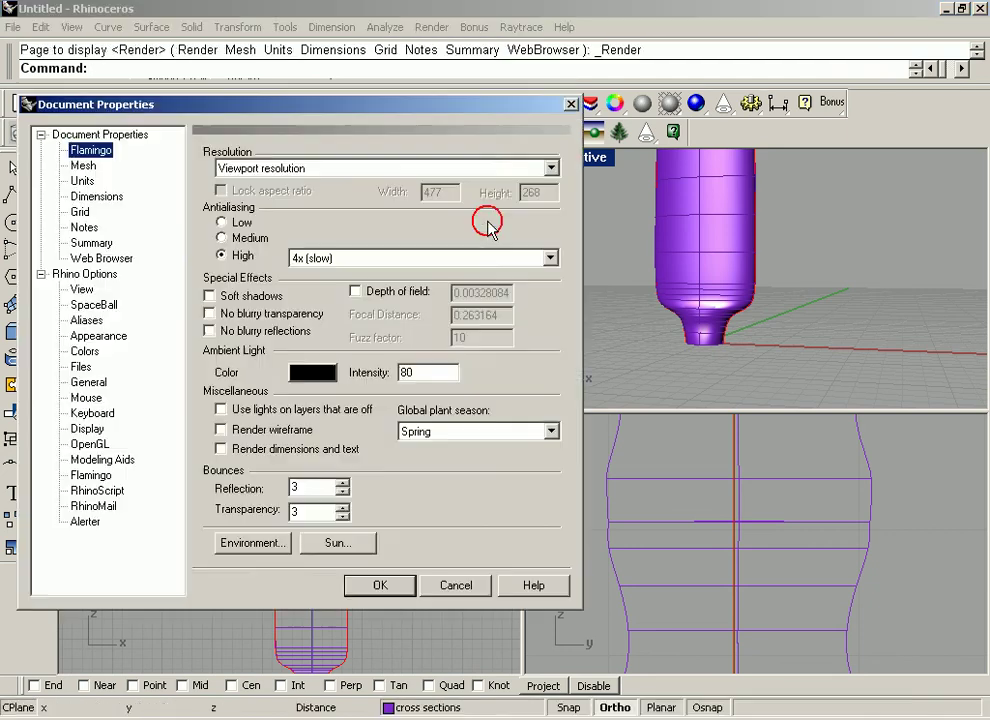
click(81, 165)
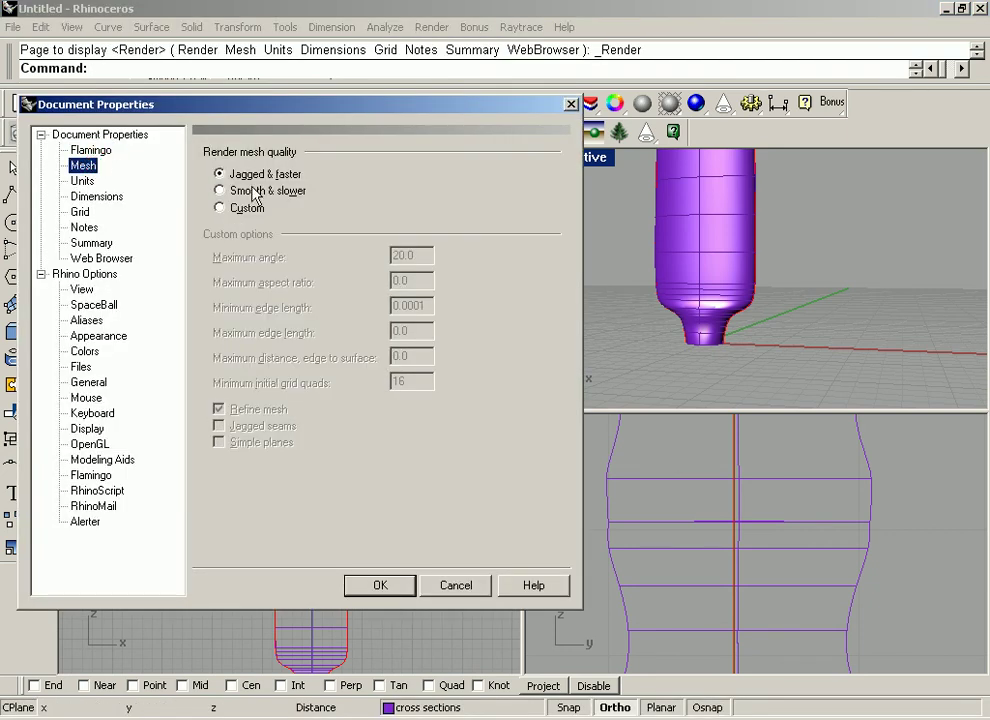
click(219, 191)
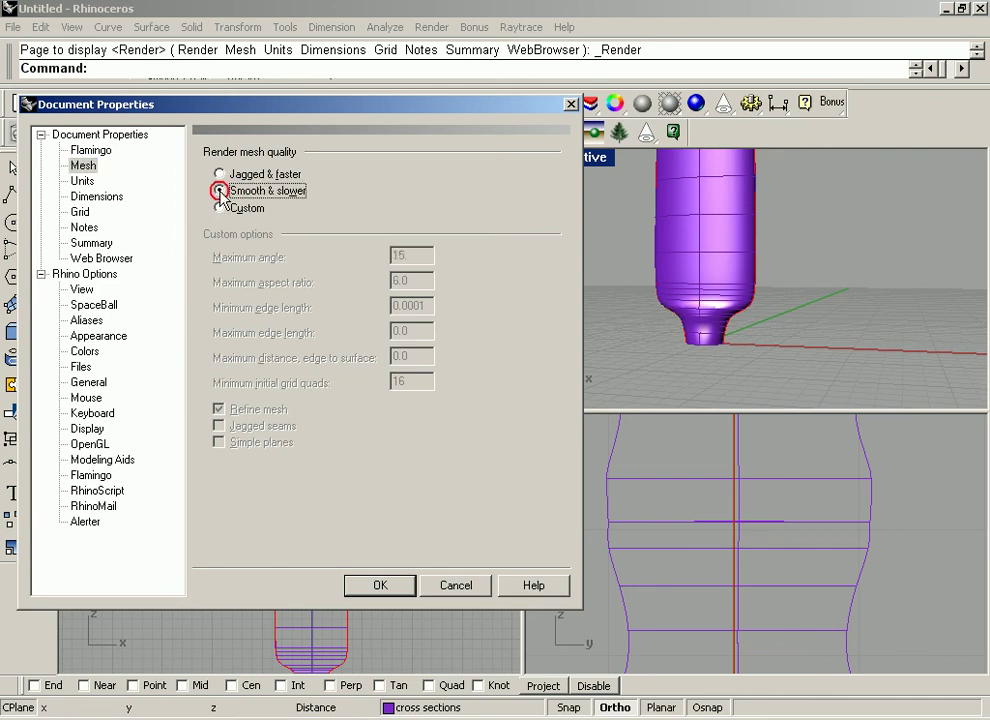
click(380, 585)
Step: Examine the smoother shaded blade from several angles and distances in the perspective view
right_drag(691, 358, 11, 180)
scroll(648, 352, up, 3)
scroll(617, 349, up, 2)
scroll(645, 345, down, 4)
scroll(700, 327, up, 2)
right_drag(700, 327, 632, 225)
right_drag(735, 262, 738, 212)
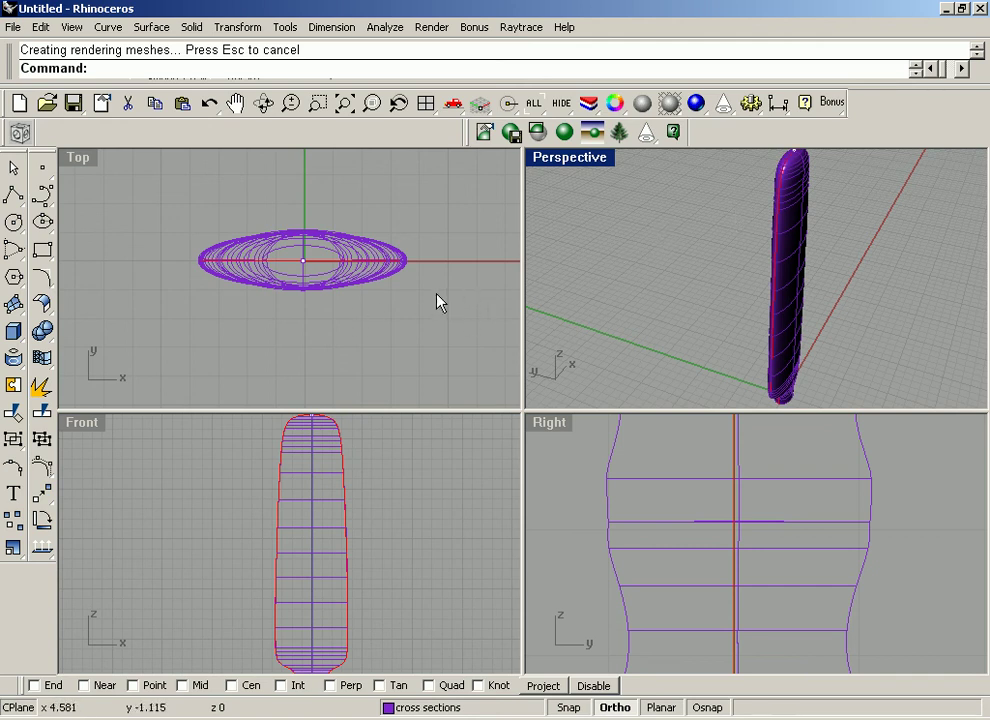
Step: Thin the whole blade surface with Scale 1-D across its thickness from the centre, to a little over half its thickness, and deselect it
click(378, 283)
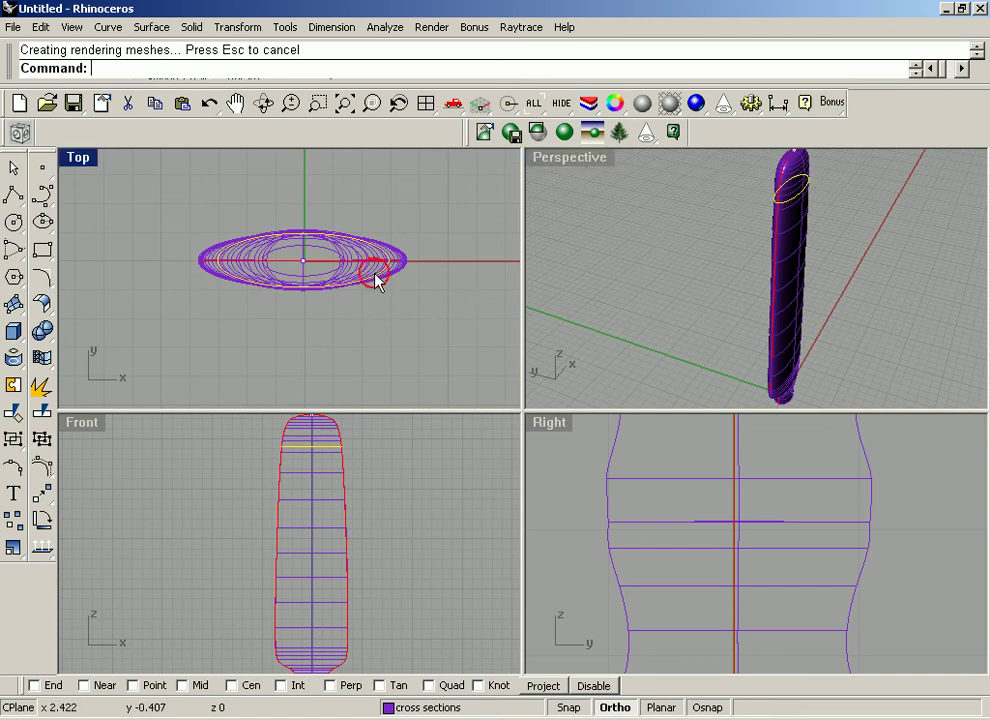
click(400, 279)
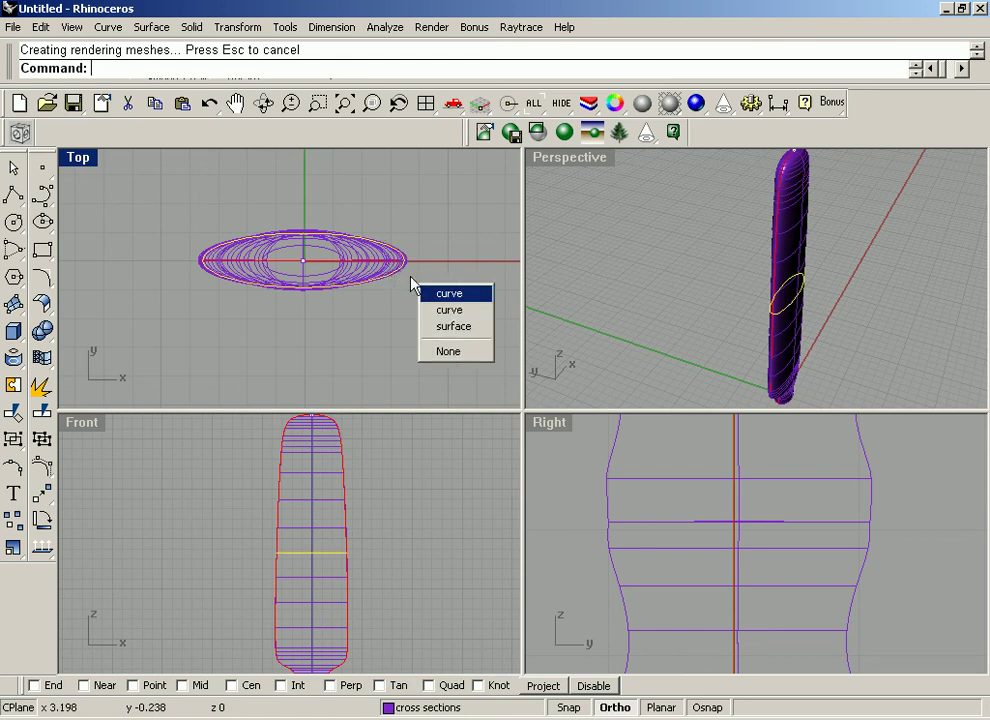
click(472, 327)
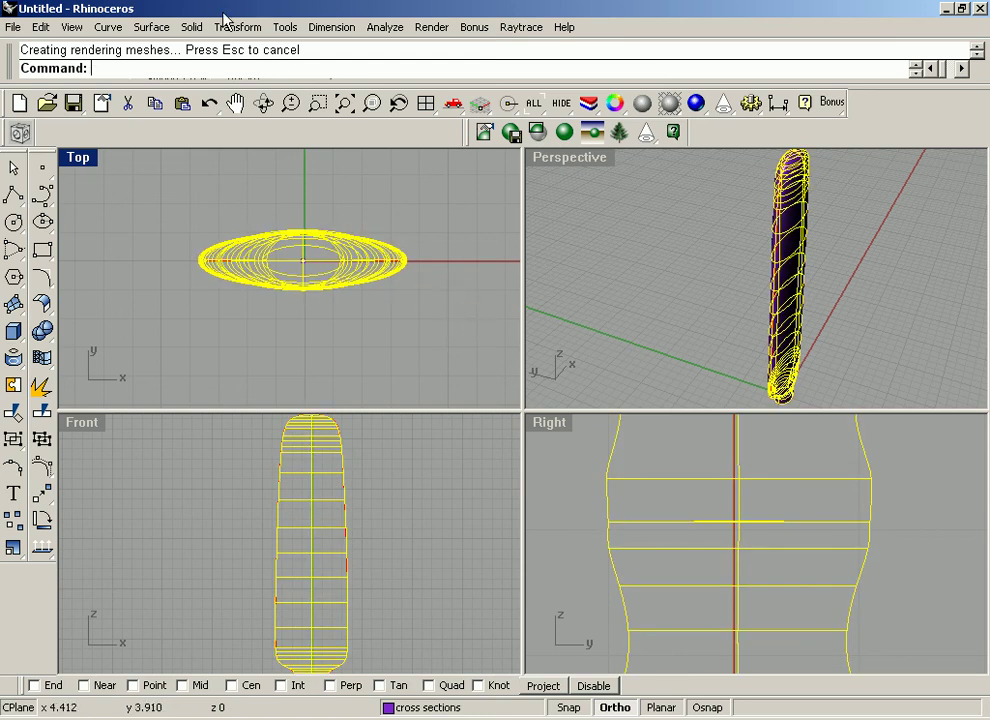
click(252, 26)
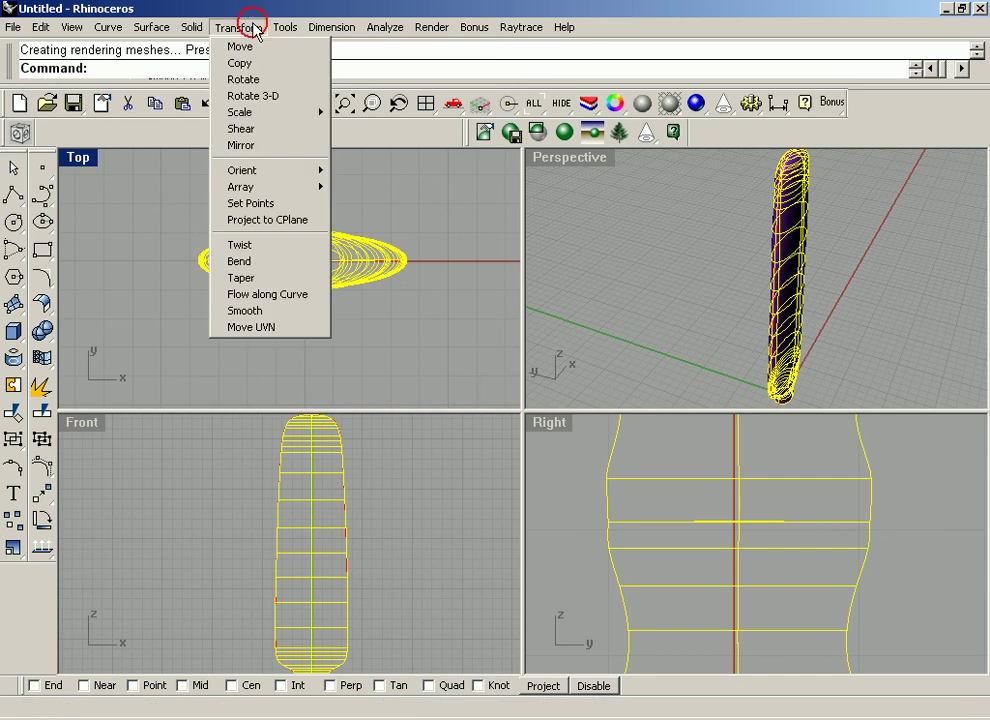
mouse_move(276, 113)
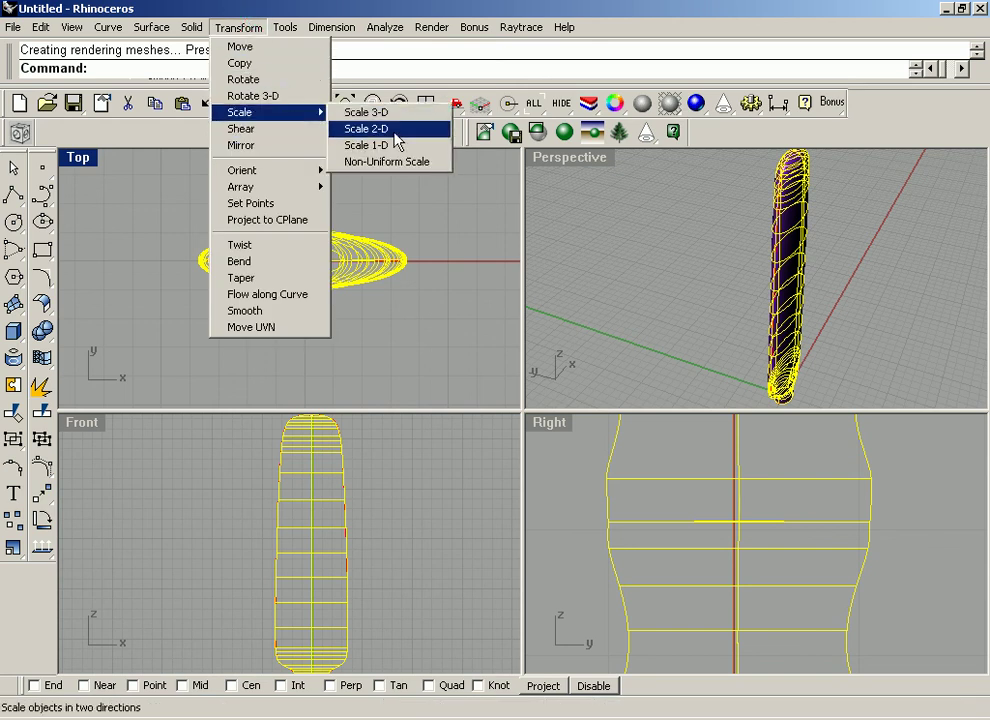
click(409, 149)
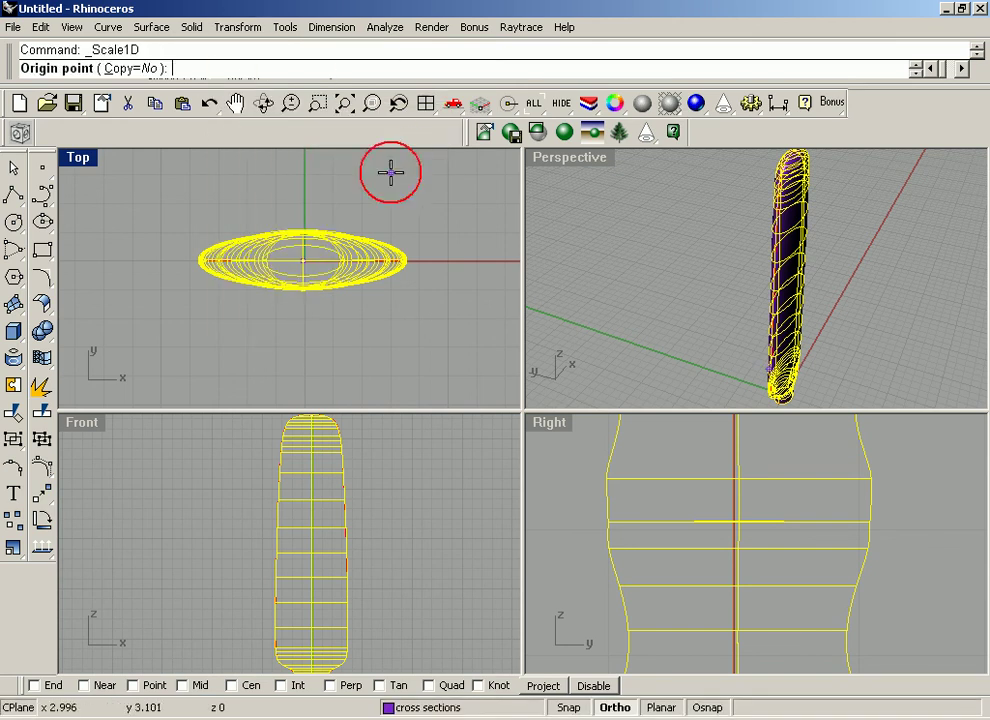
click(314, 260)
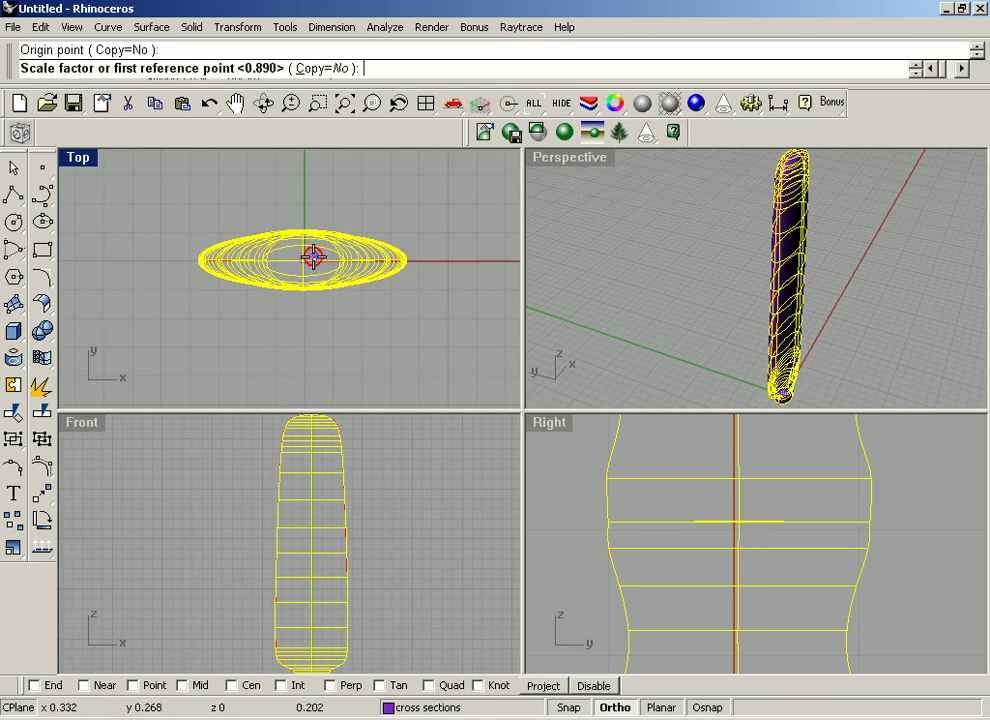
click(329, 157)
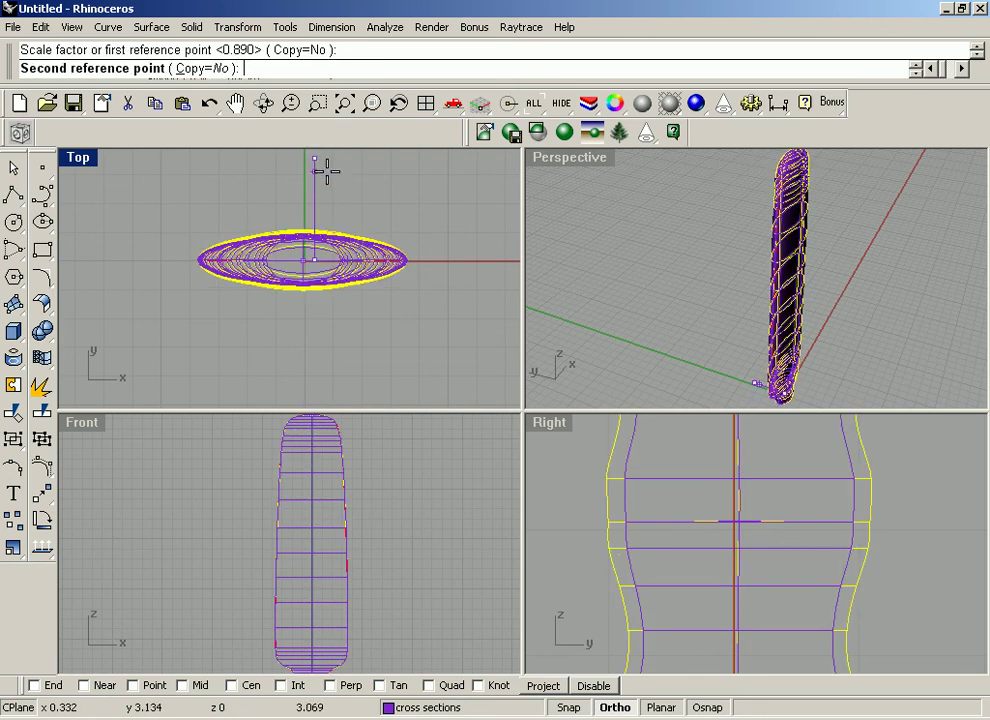
click(333, 200)
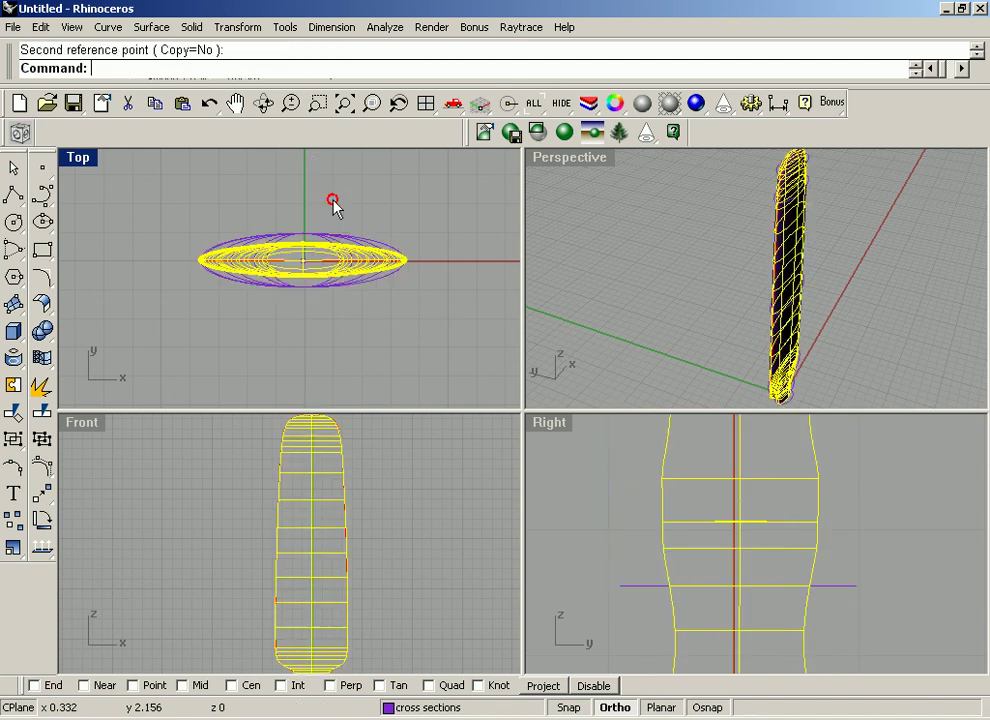
right_drag(676, 274, 577, 181)
click(698, 316)
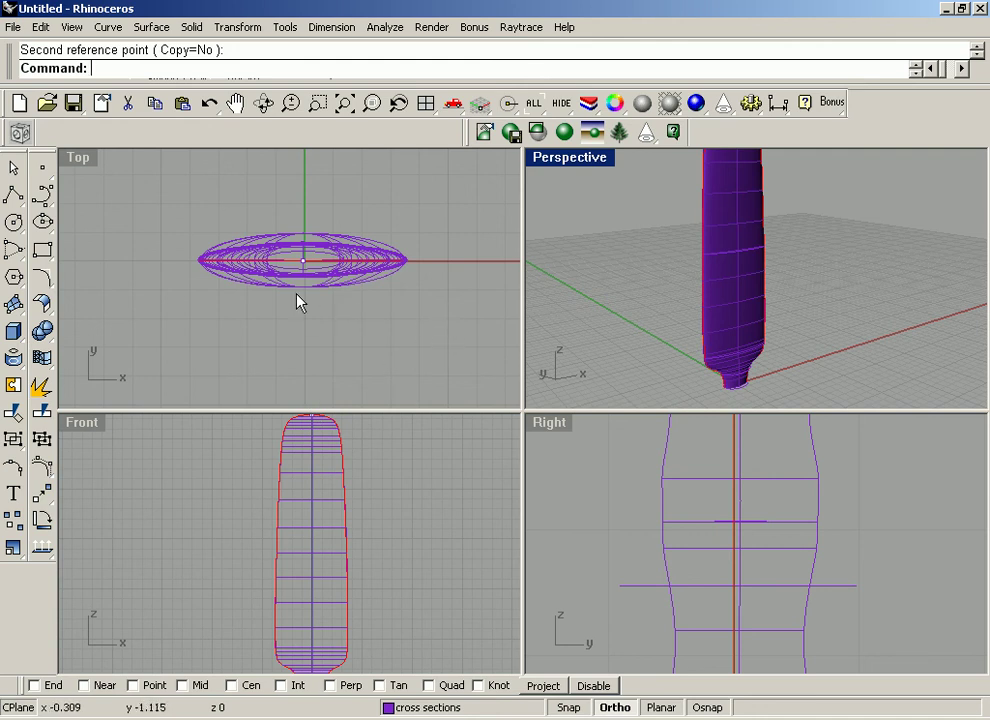
Step: Make the propellor blade surface layer current and move the blade surface onto it
right_drag(614, 265, 592, 276)
click(700, 214)
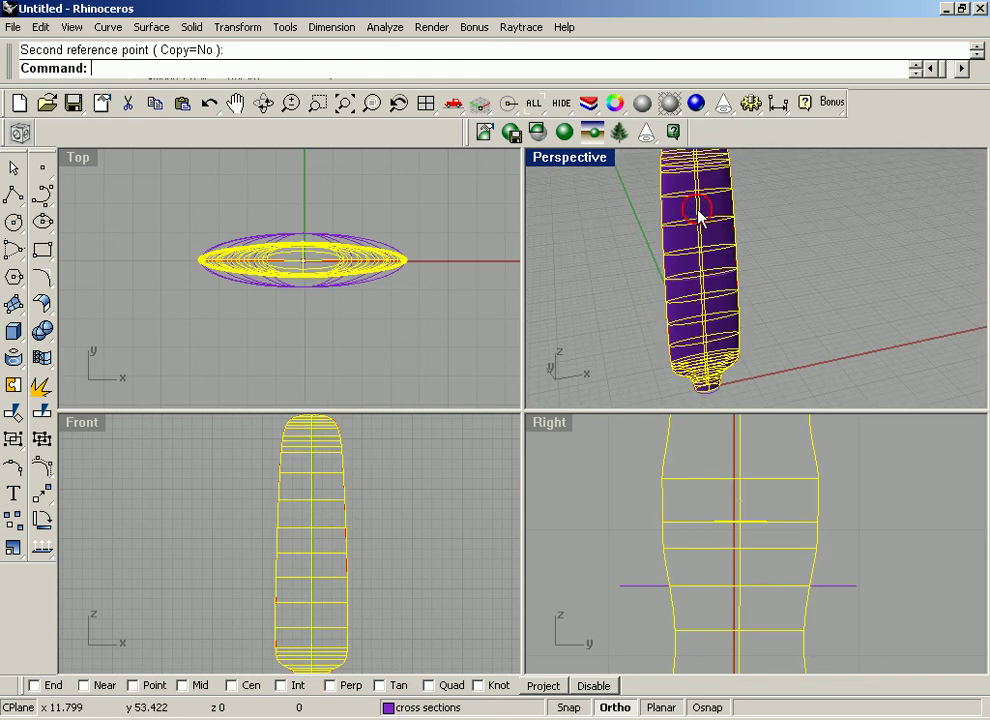
right_drag(840, 316, 785, 294)
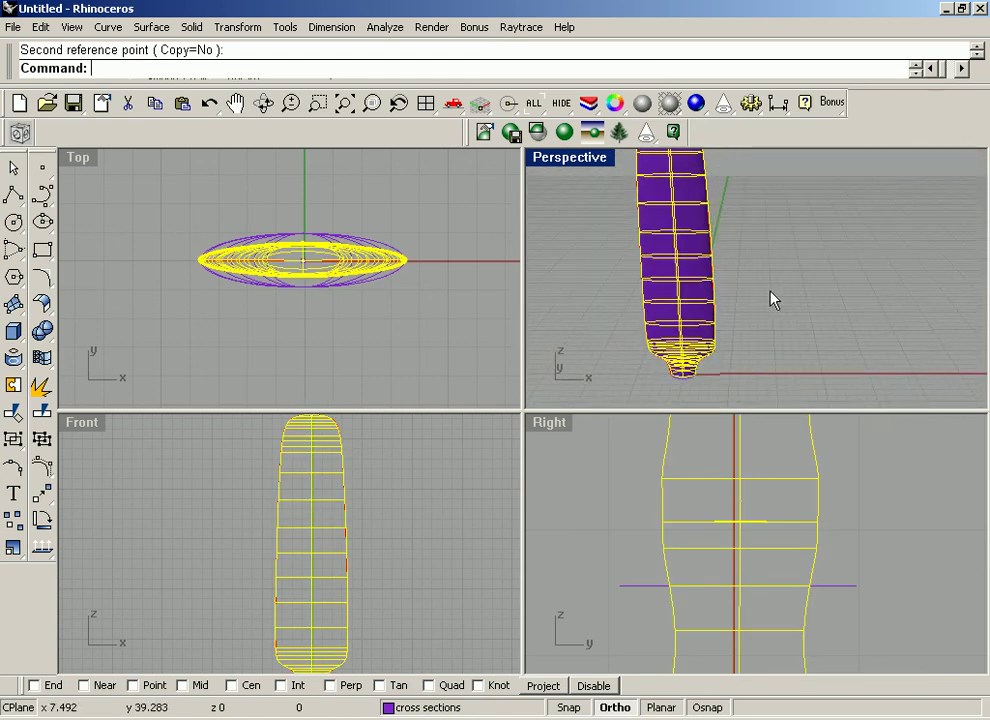
click(589, 103)
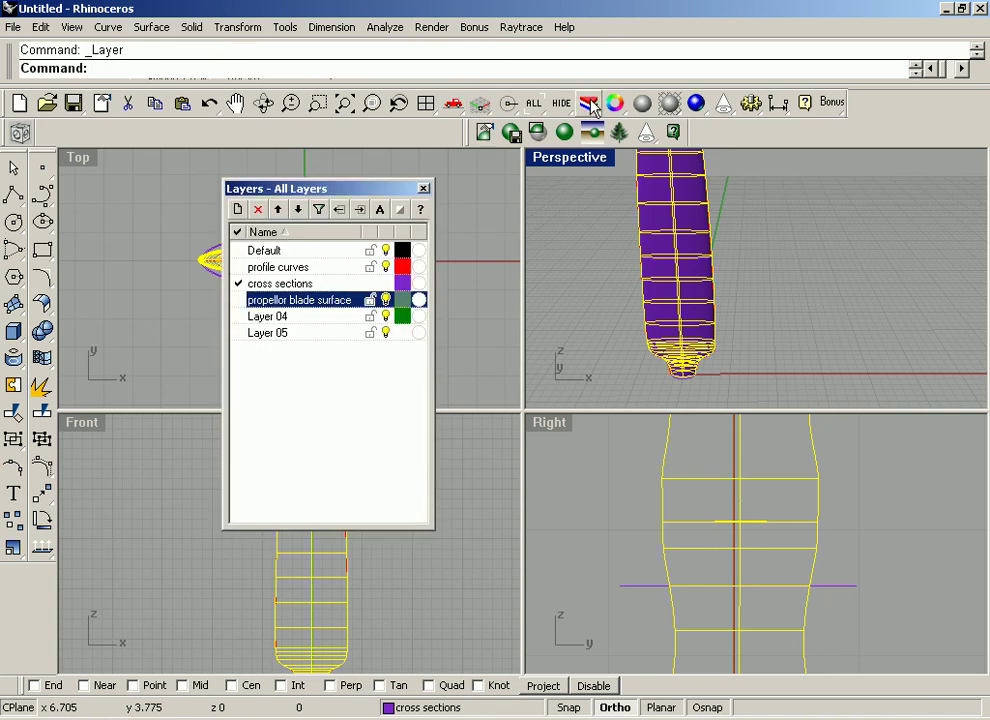
click(239, 302)
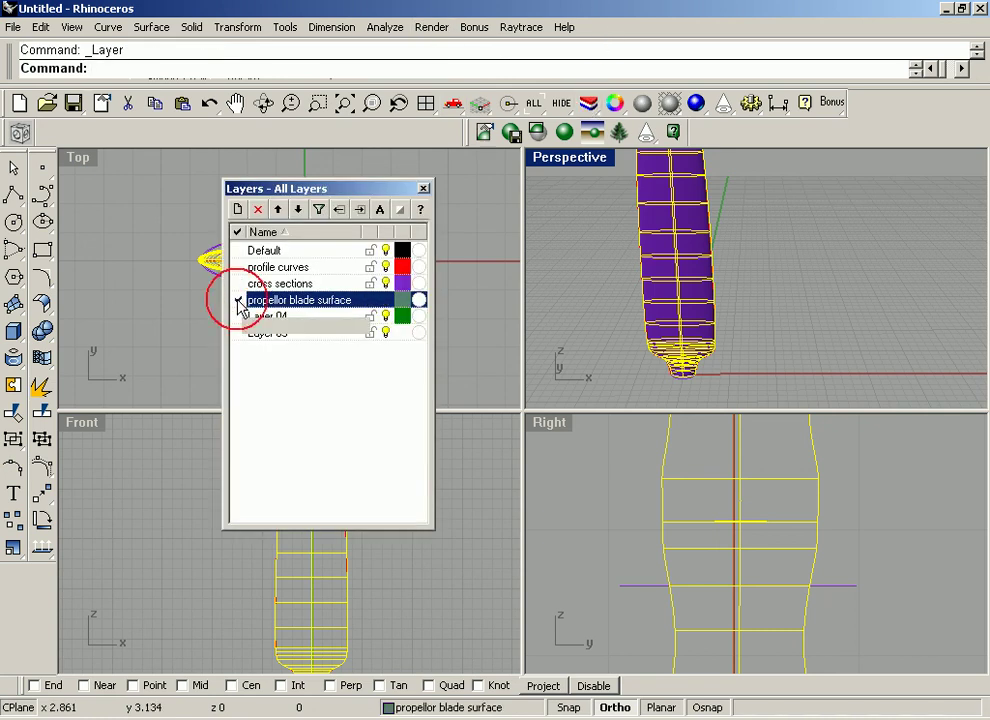
click(424, 189)
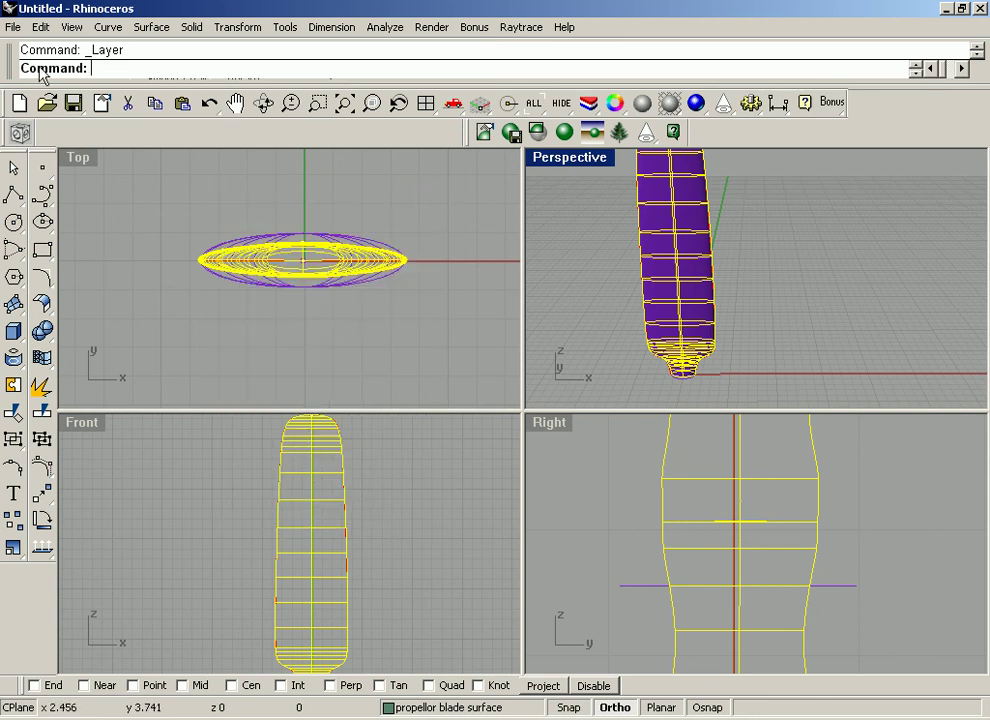
click(41, 27)
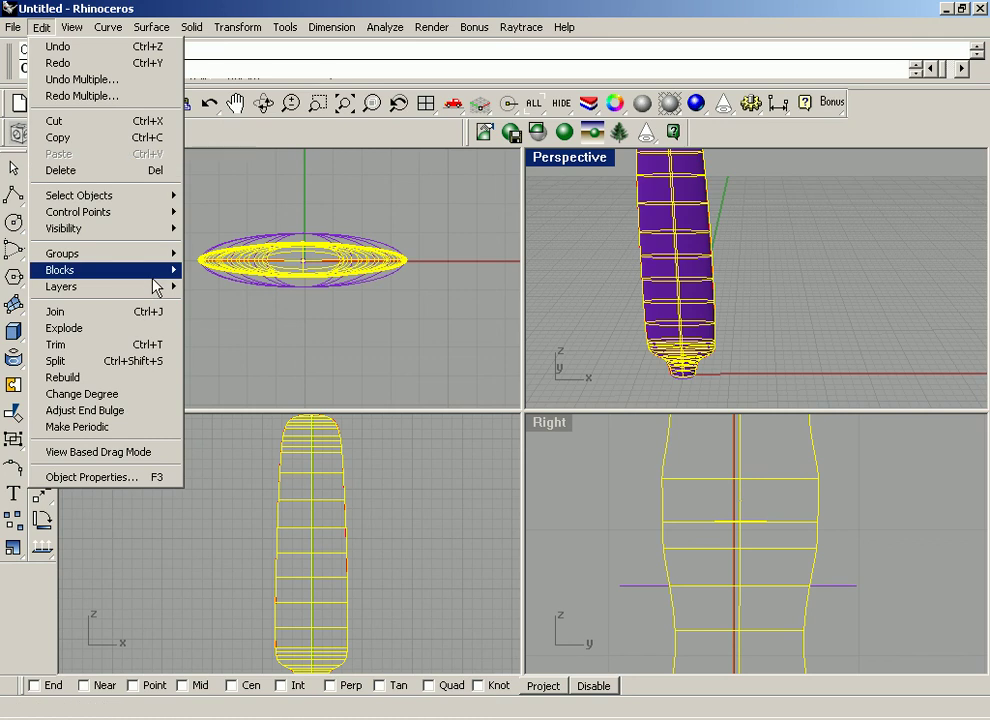
mouse_move(158, 290)
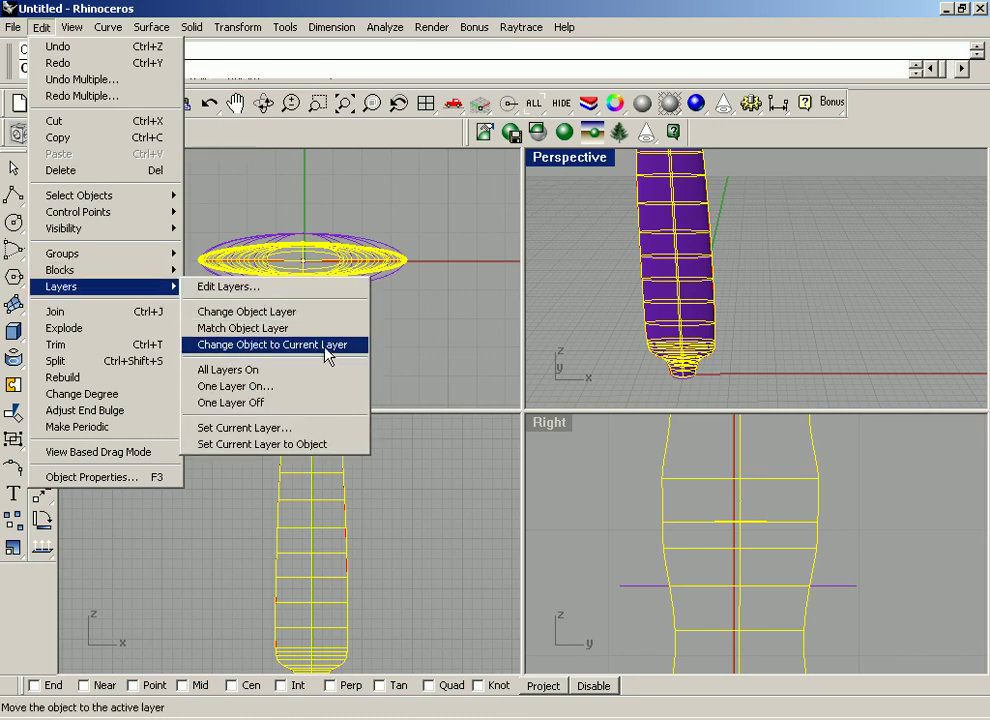
click(325, 348)
Step: Turn off the cross sections and profile curves layers so only the blade surface is displayed
right_drag(625, 369, 654, 326)
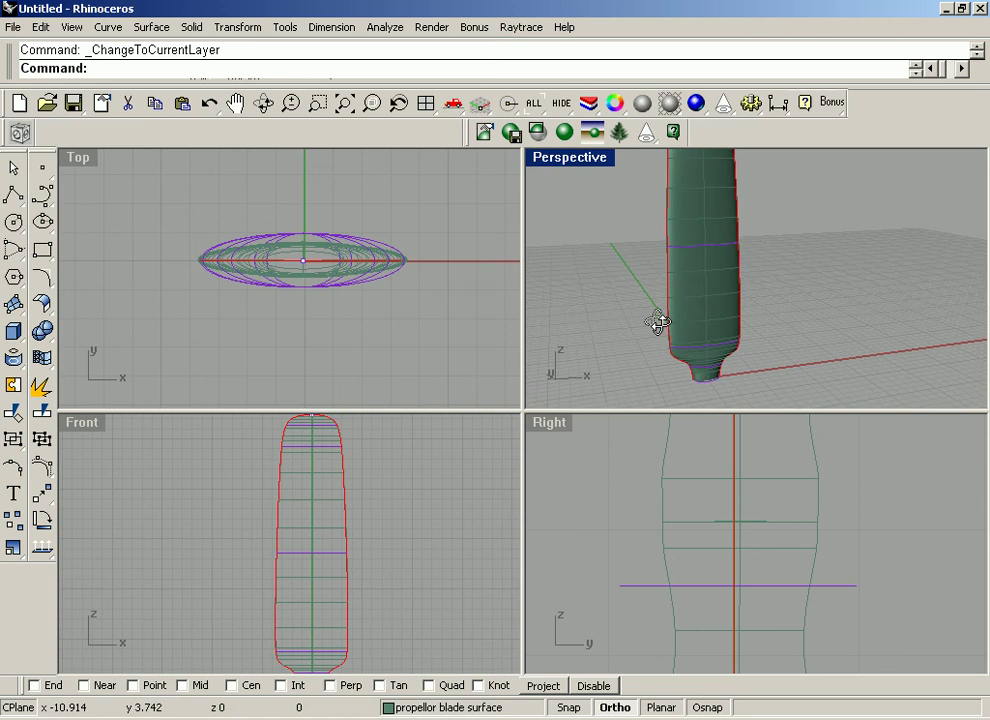
click(590, 103)
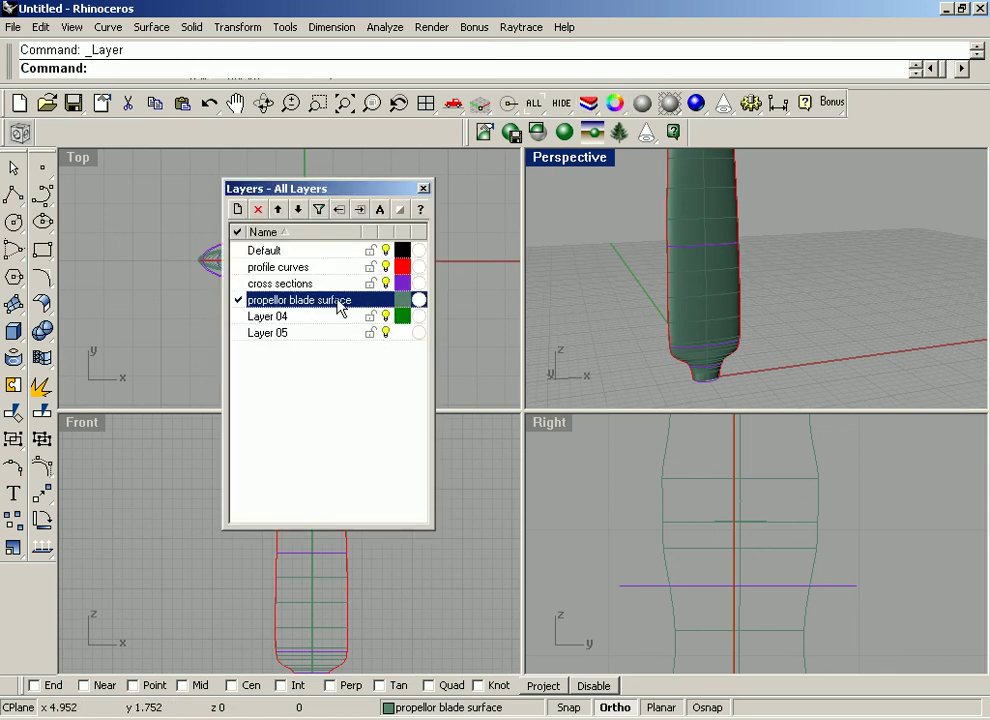
click(386, 283)
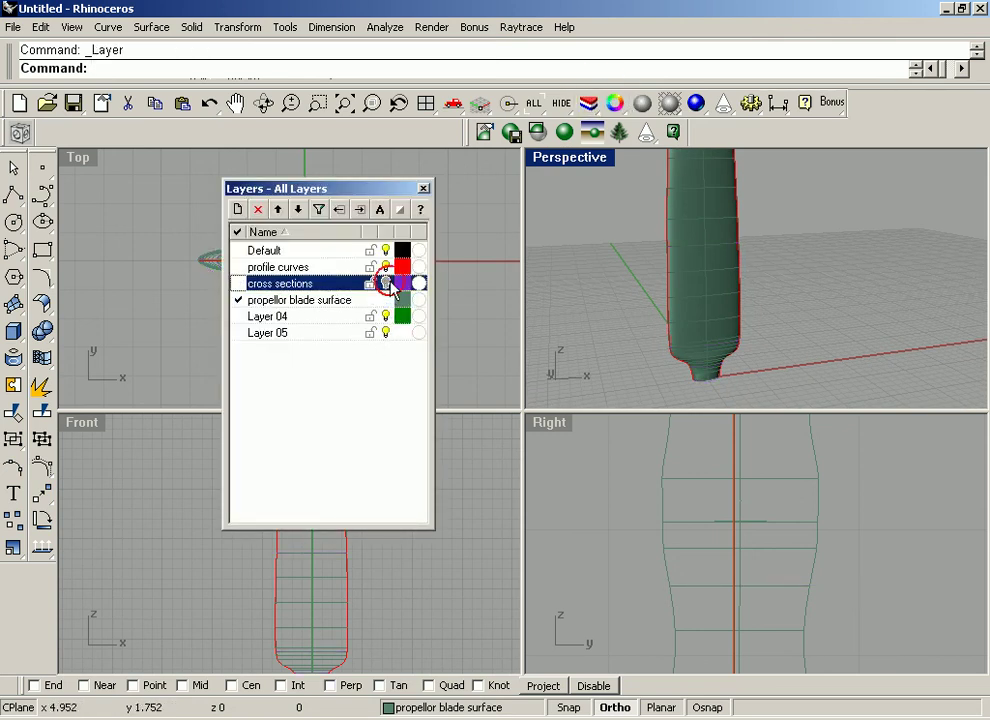
click(386, 267)
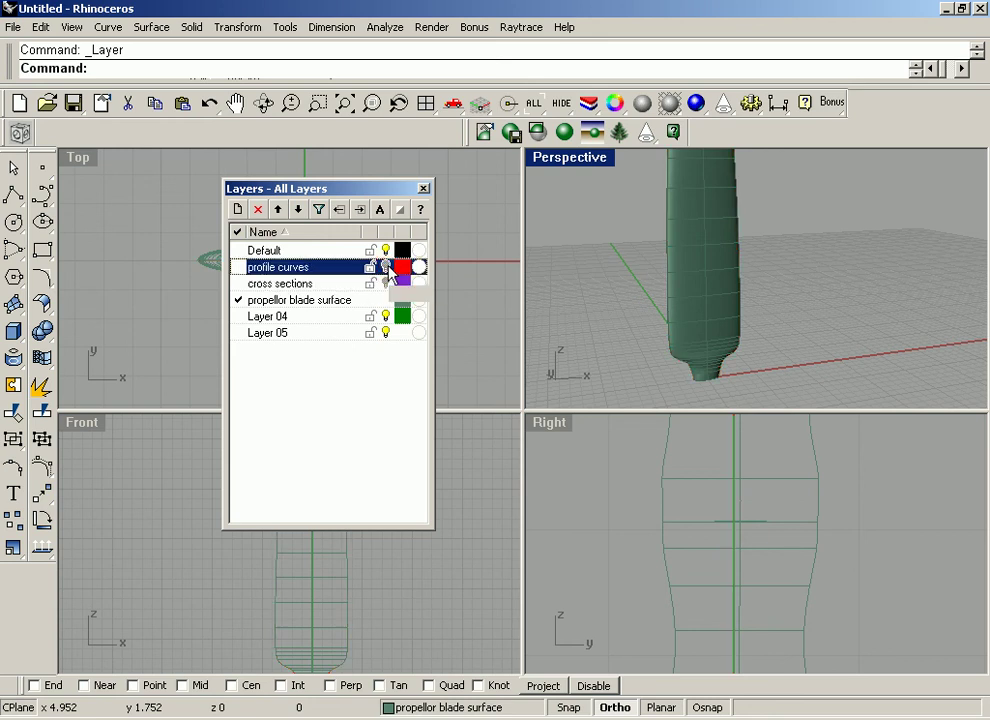
click(422, 187)
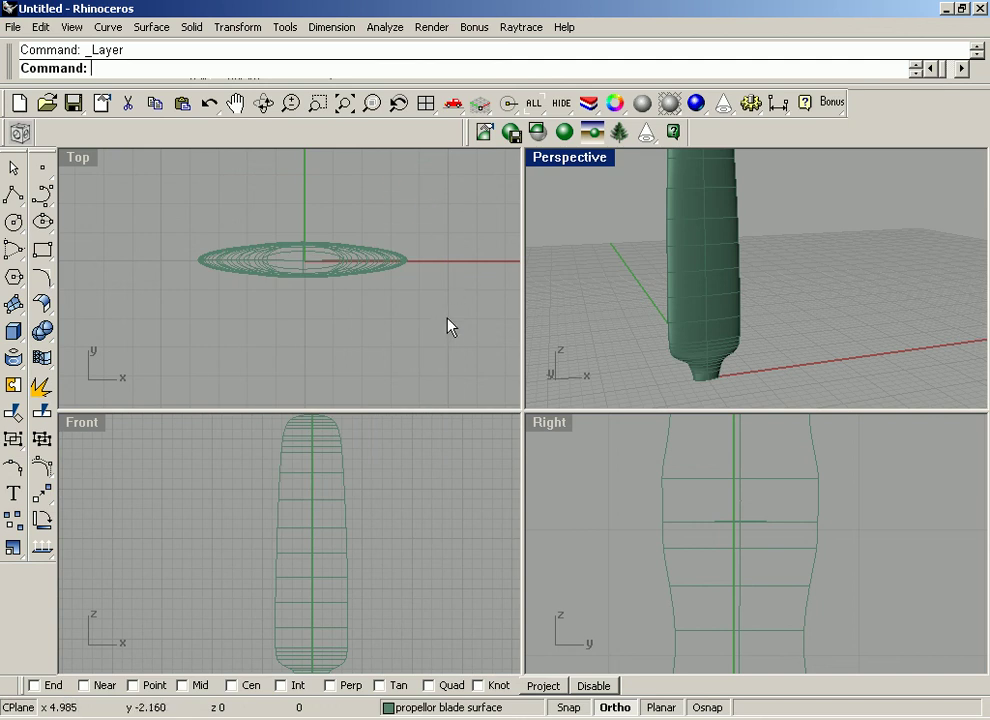
Step: Twist the blade surface about its lengthwise axis from root to tip, turning it counterclockwise by roughly 37 degrees as seen from above
click(341, 478)
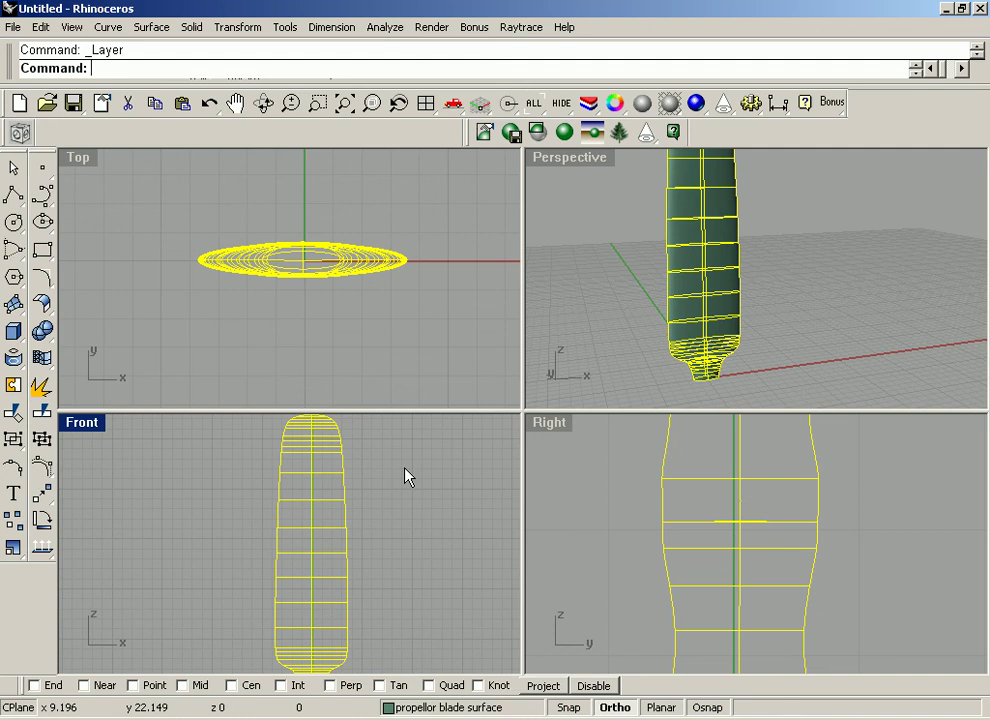
text(Twist)
key(Return)
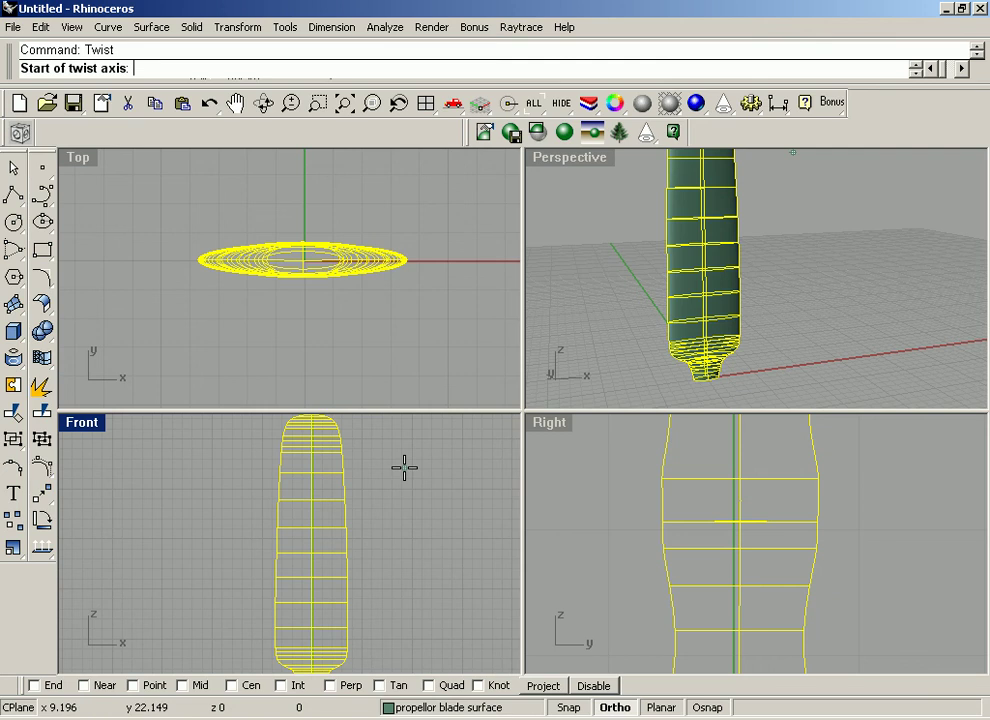
scroll(333, 528, down, 1)
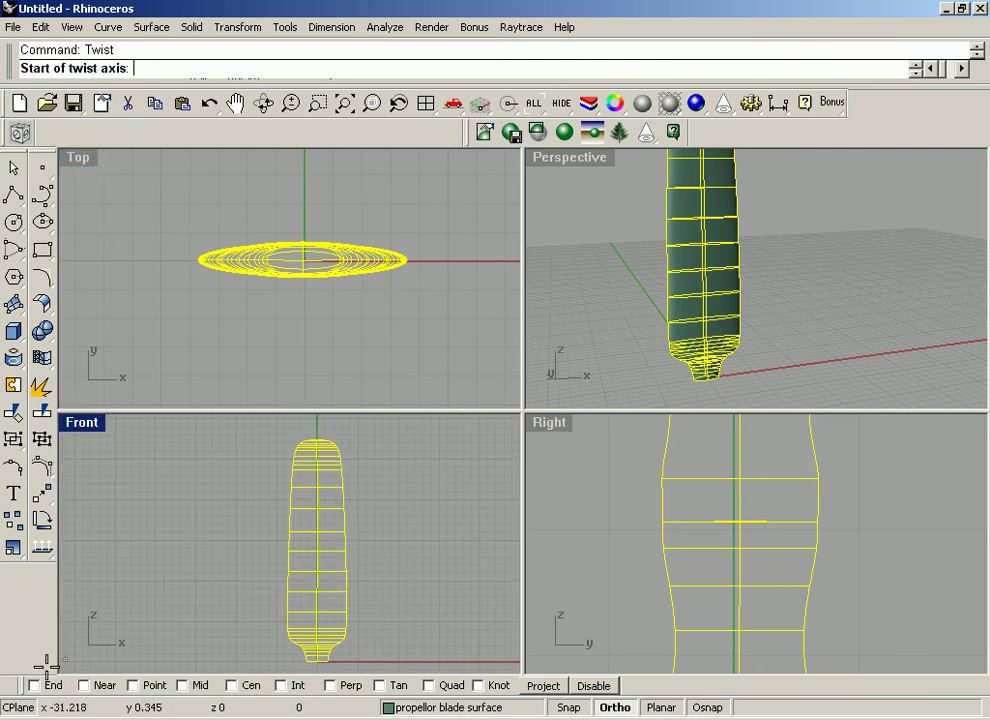
click(318, 659)
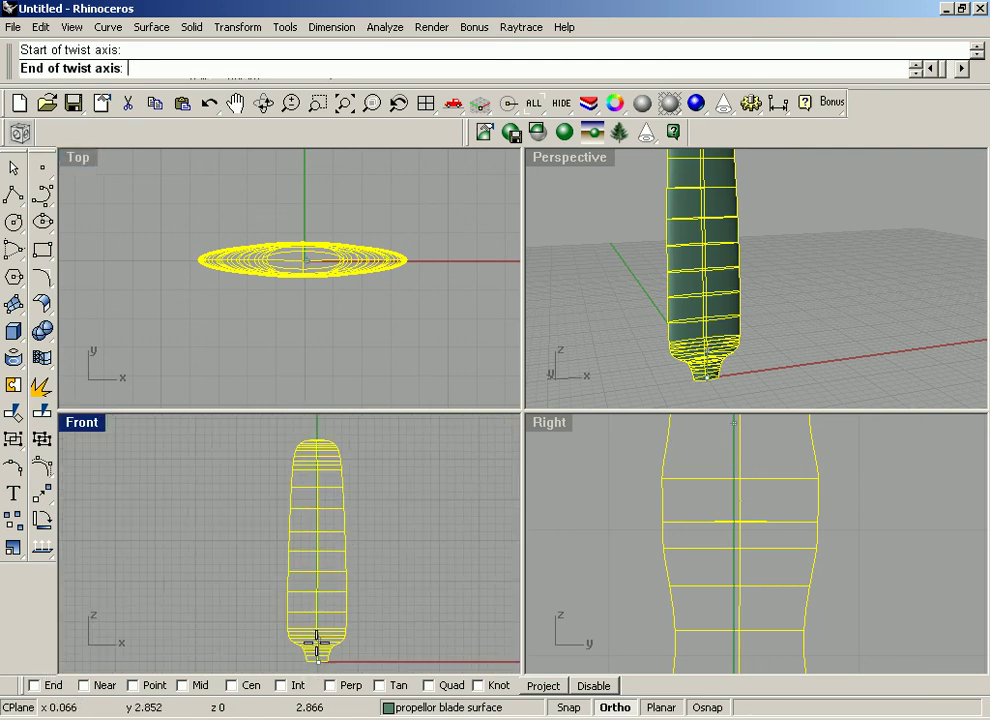
click(322, 437)
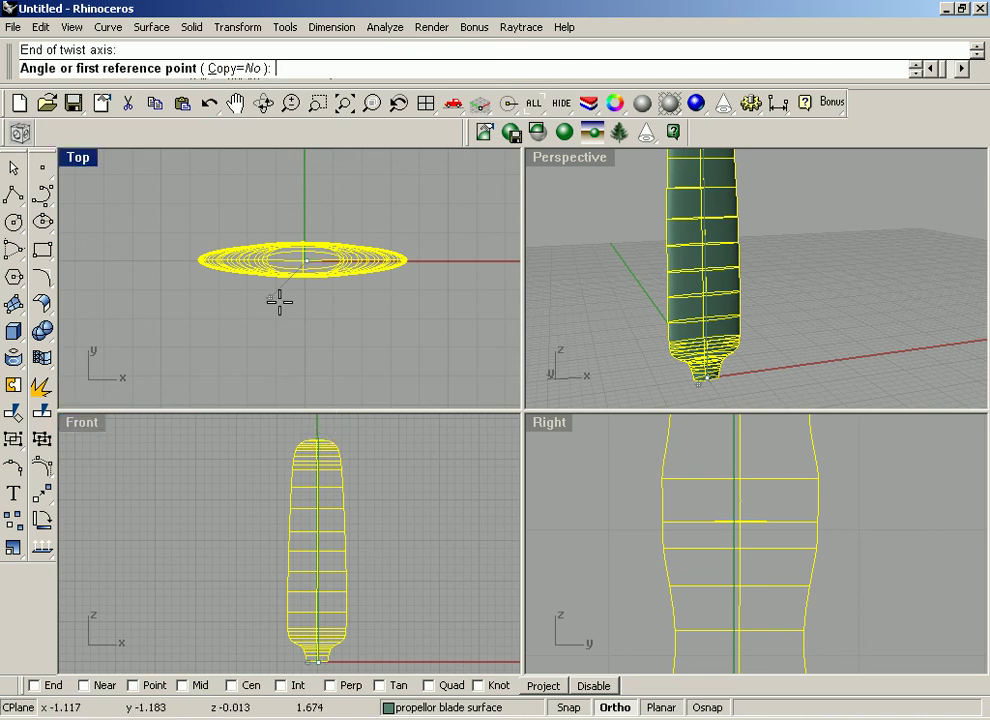
click(200, 260)
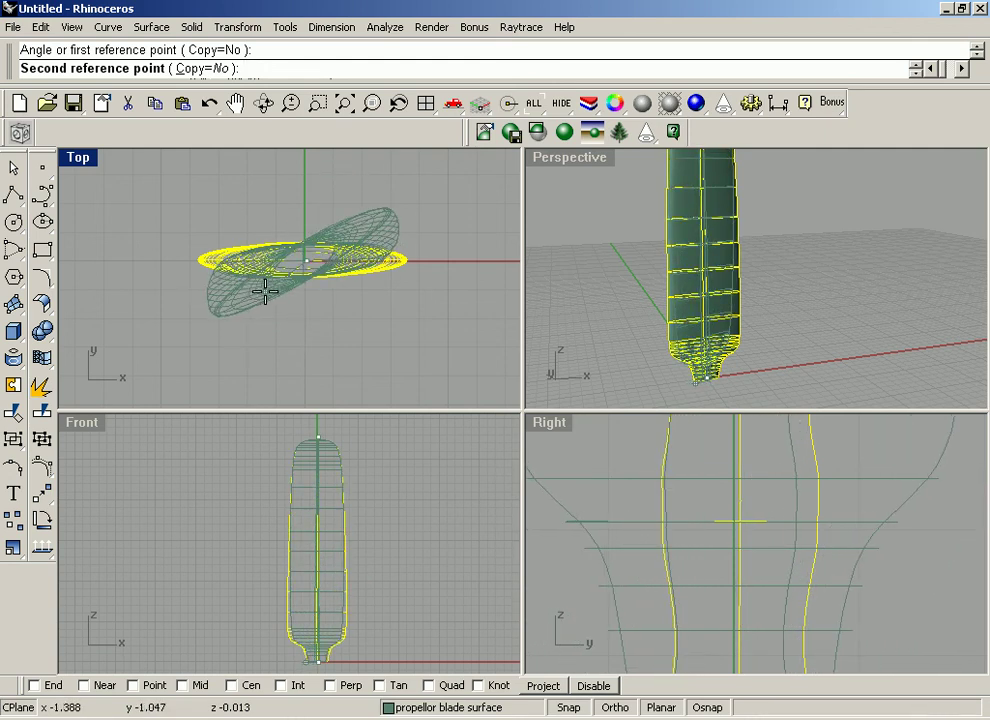
click(265, 291)
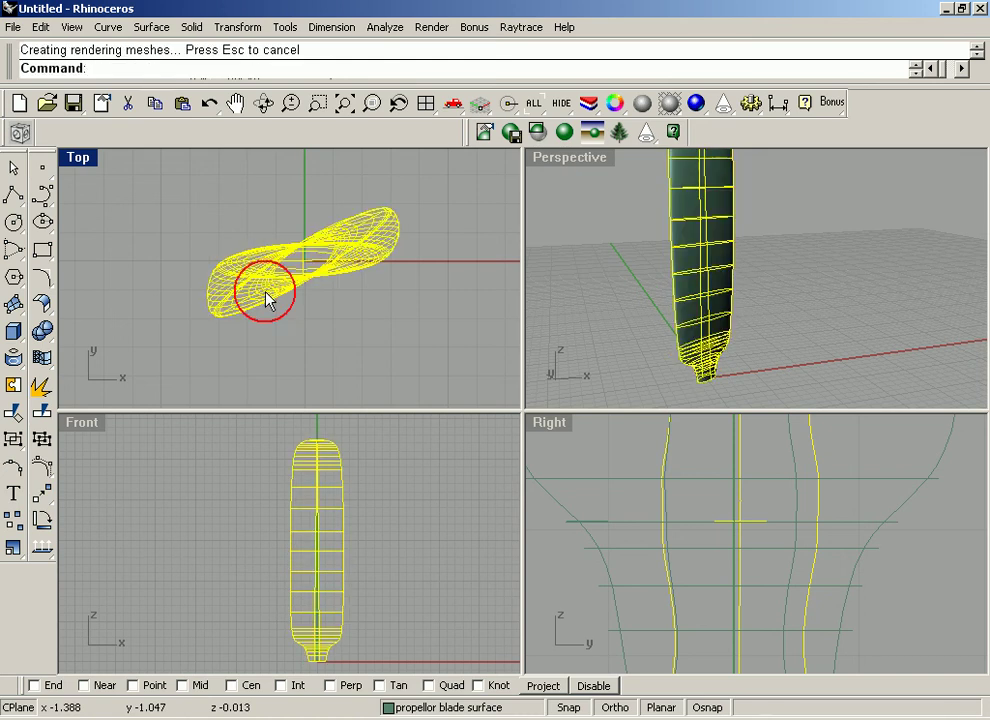
Step: Deselect the blade and examine its twisted shape from several angles in the enlarged perspective view
double_click(570, 160)
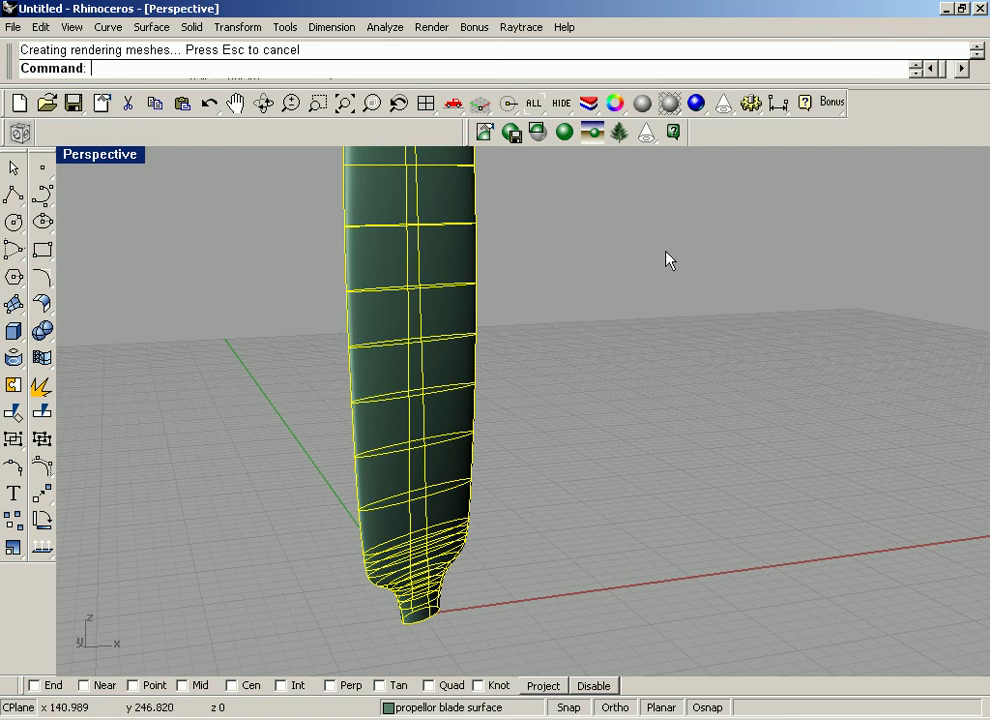
right_drag(623, 214, 678, 254)
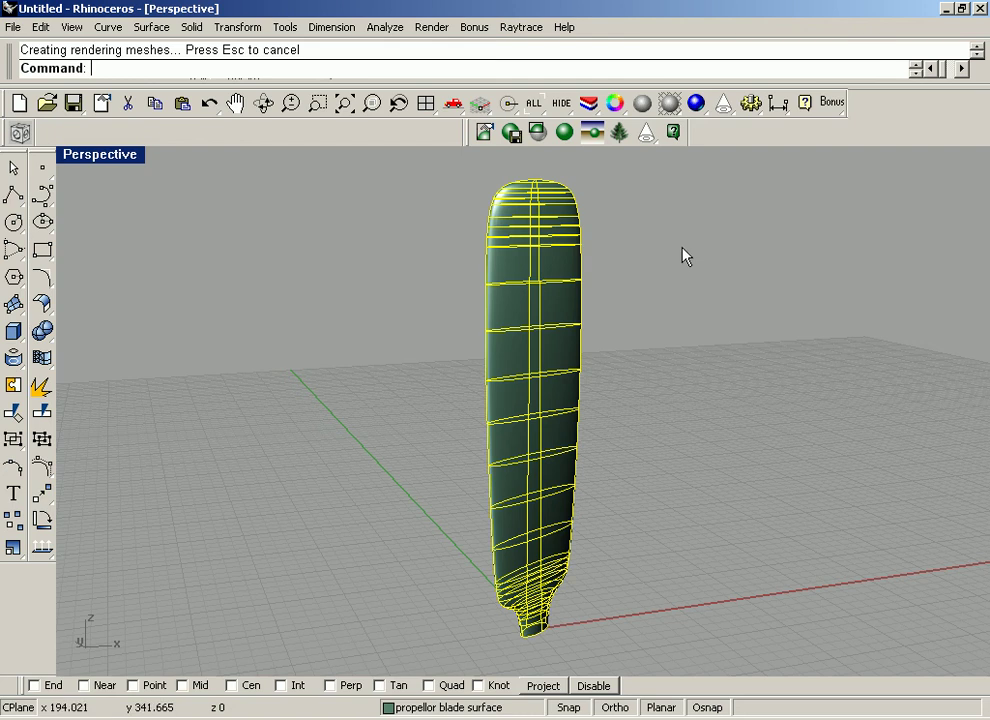
click(684, 243)
drag(692, 311, 617, 270)
right_drag(697, 289, 716, 323)
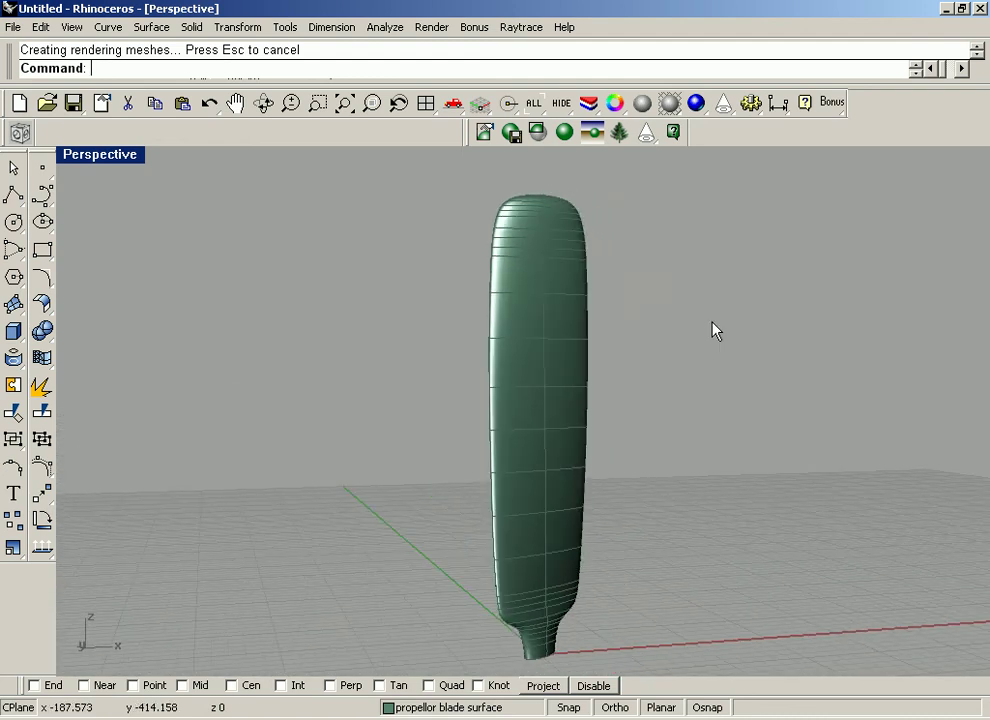